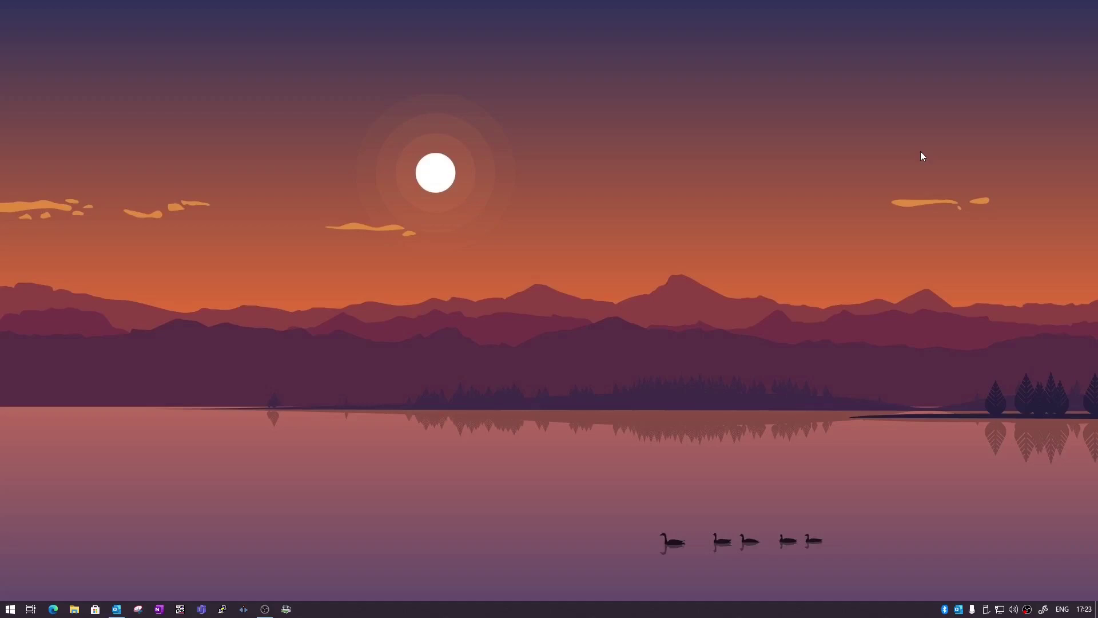
Step: Scan the network in Wireless Network Watcher and pick out the PcMac device at 192.168.1.49
left_click(286, 609)
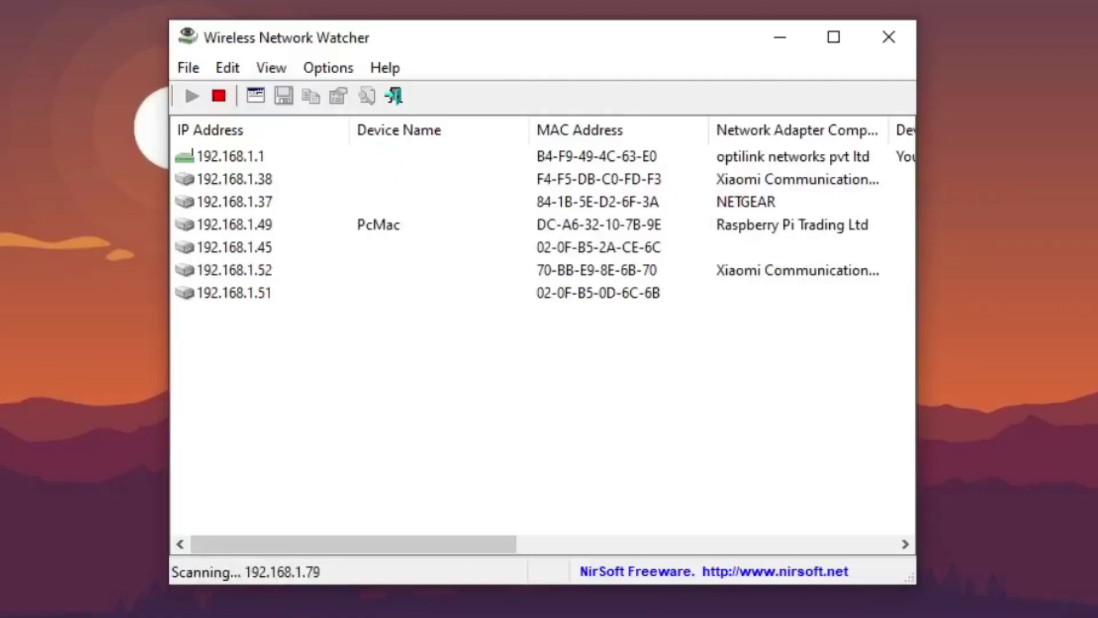
left_click(257, 226)
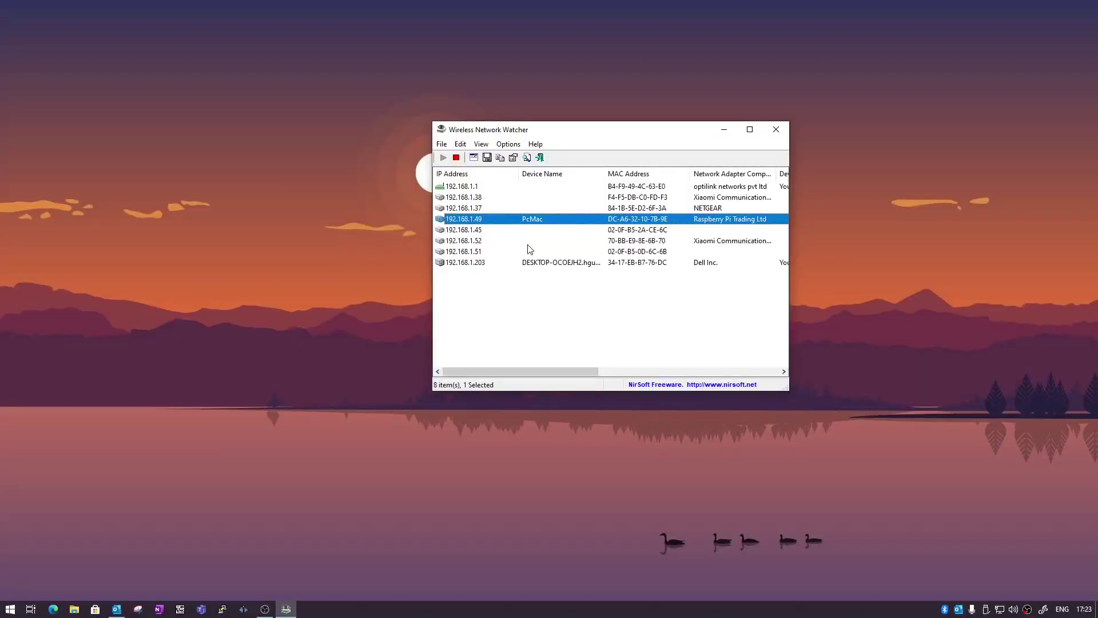
key("super+r")
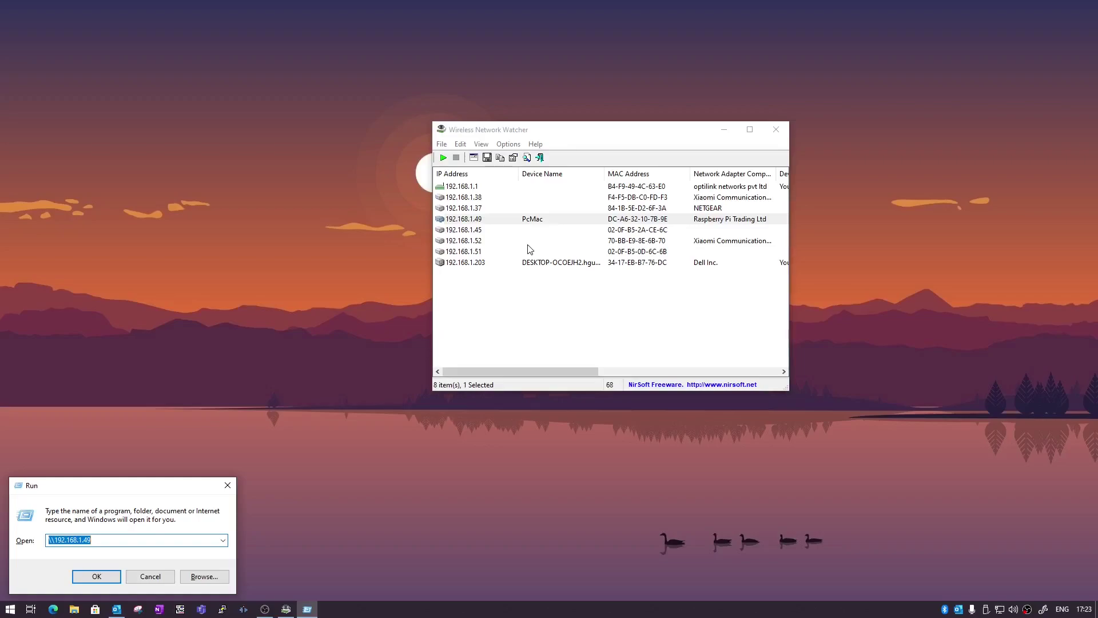
Step: Browse \\192.168.1.49's shares, look inside Containers, then open the Media share
key("Return")
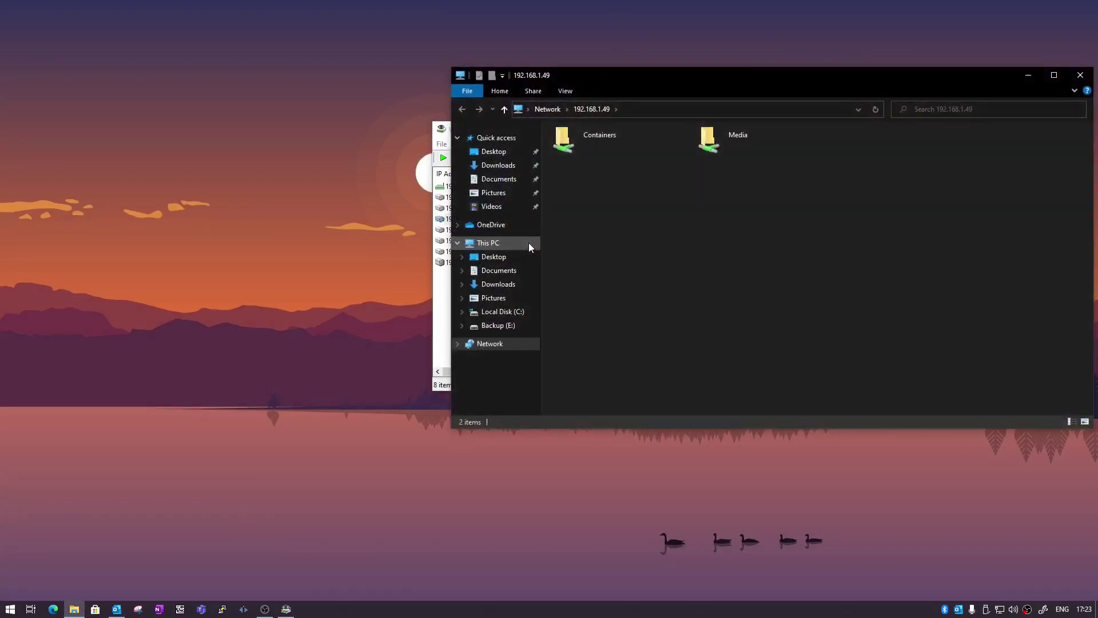
left_click(607, 144)
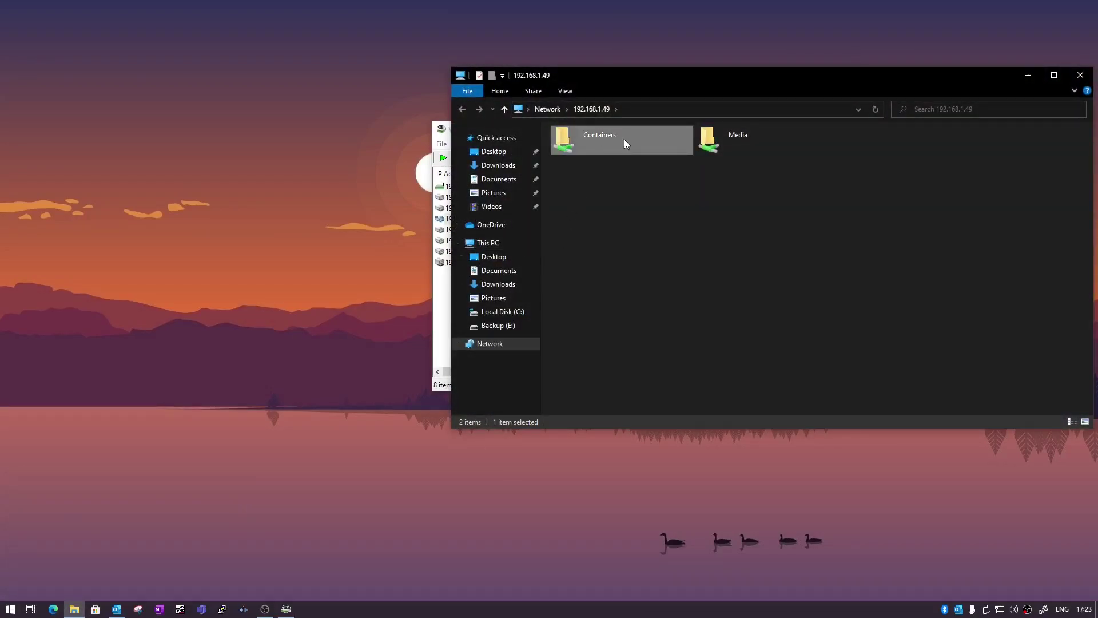
double_click(617, 140)
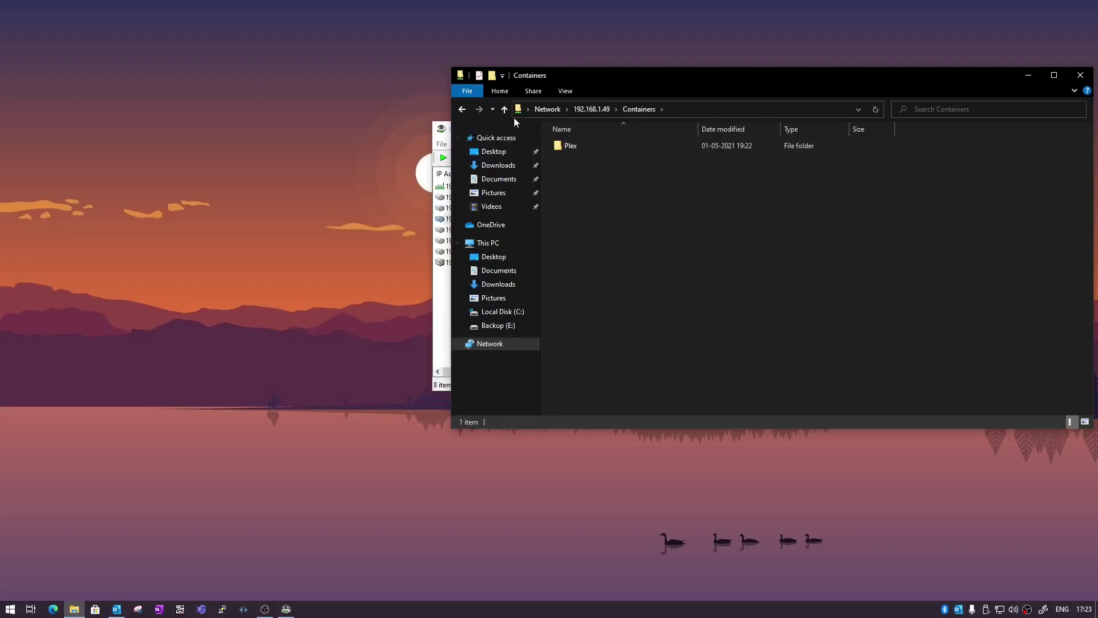
left_click(462, 109)
double_click(751, 138)
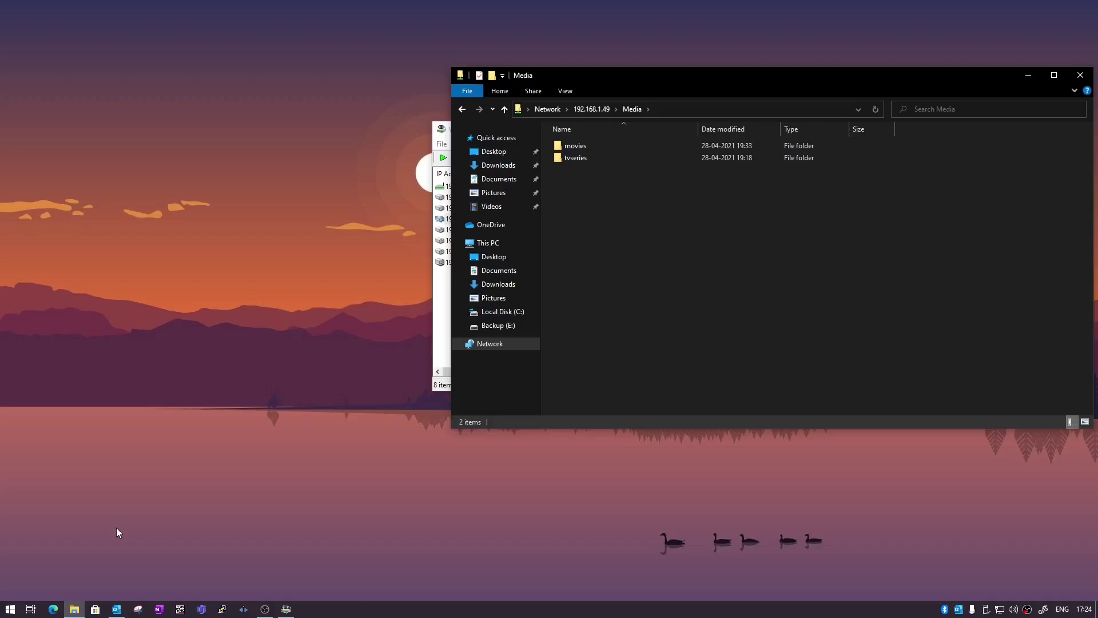
Step: Sign in to the OpenMediaVault web interface at 192.168.1.49 in Edge
left_click(53, 608)
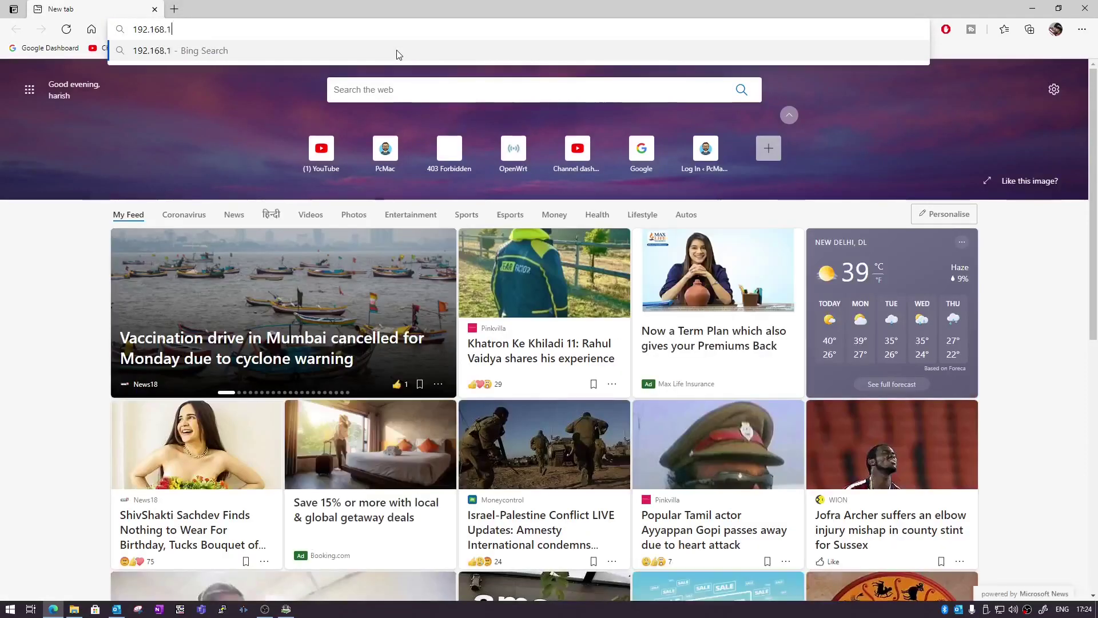
key("Return")
key("Return")
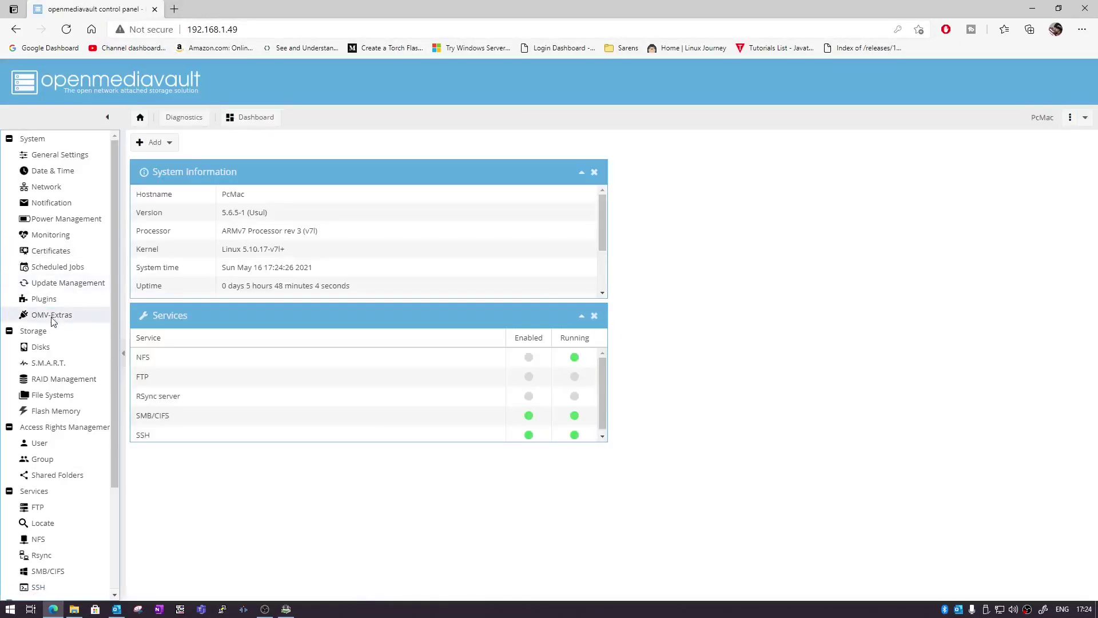
Step: Launch Portainer from OMV-Extras' Docker settings
left_click(53, 315)
left_click(190, 145)
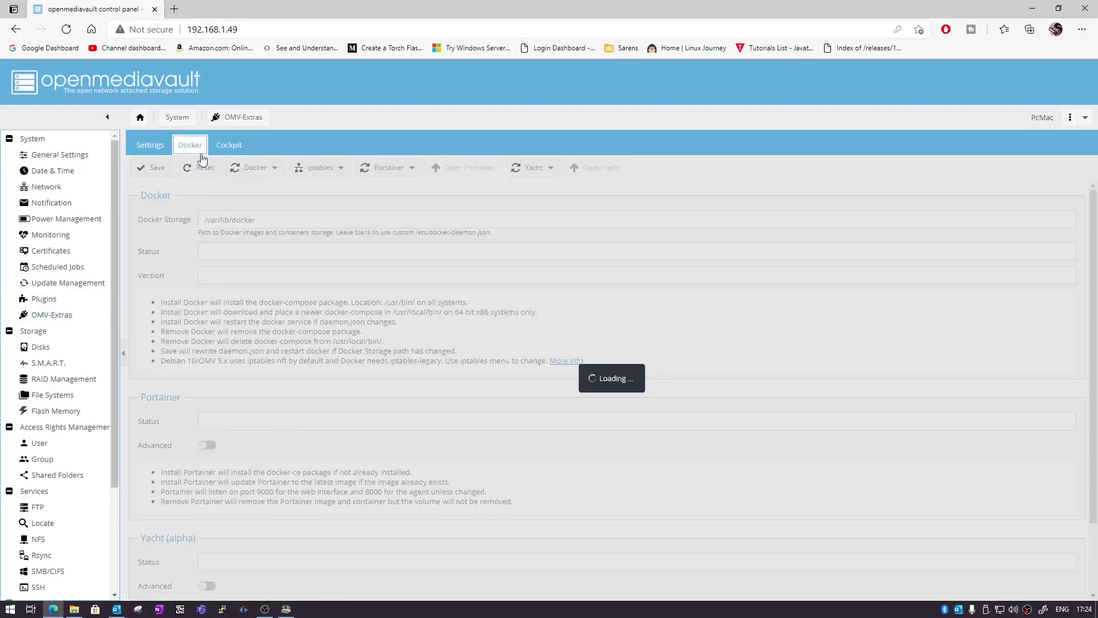
left_click(377, 167)
left_click(380, 182)
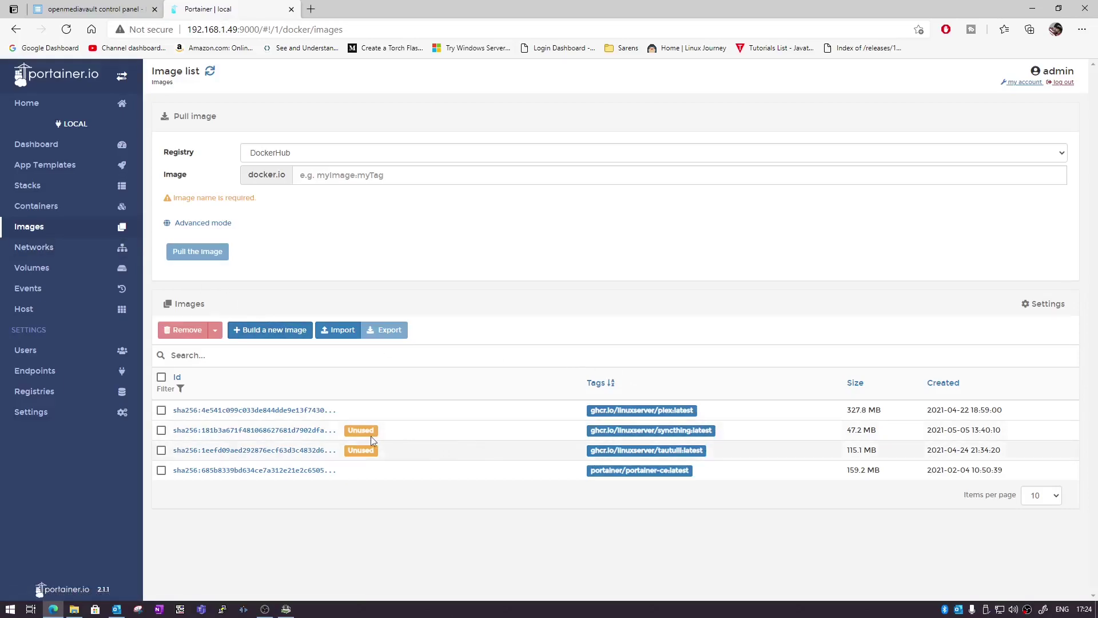
Step: Show Portainer's container list, with plex and portainer running
left_click(51, 206)
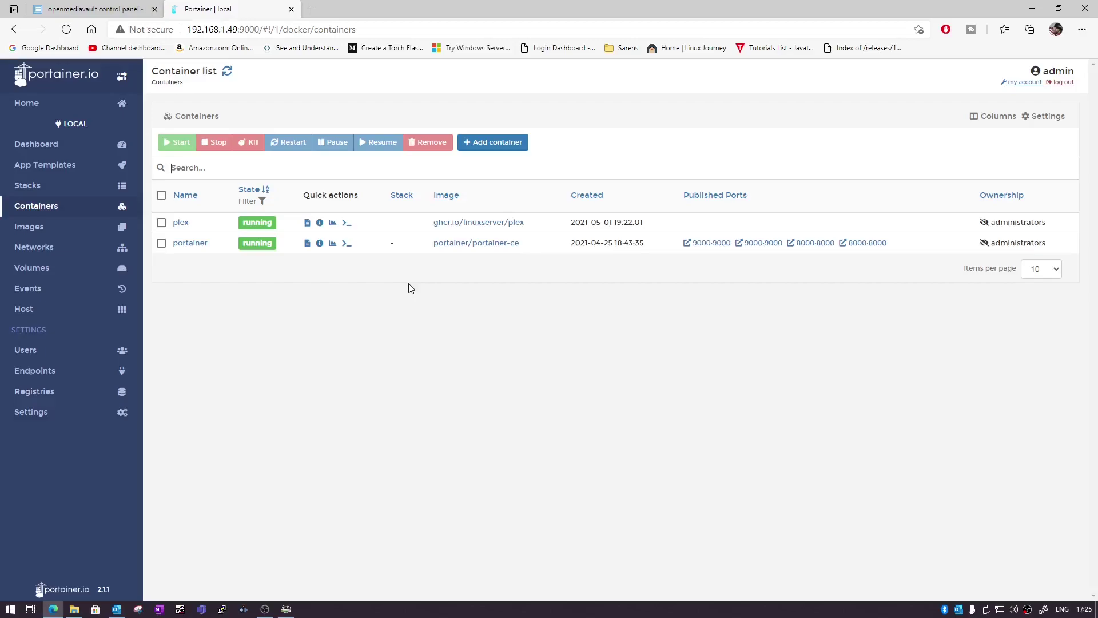
Step: Open the 'Syncthing on OpenMediaVault' article on pcmac.biz in a new tab
left_click(311, 8)
type("pcmac.biz")
key("Return")
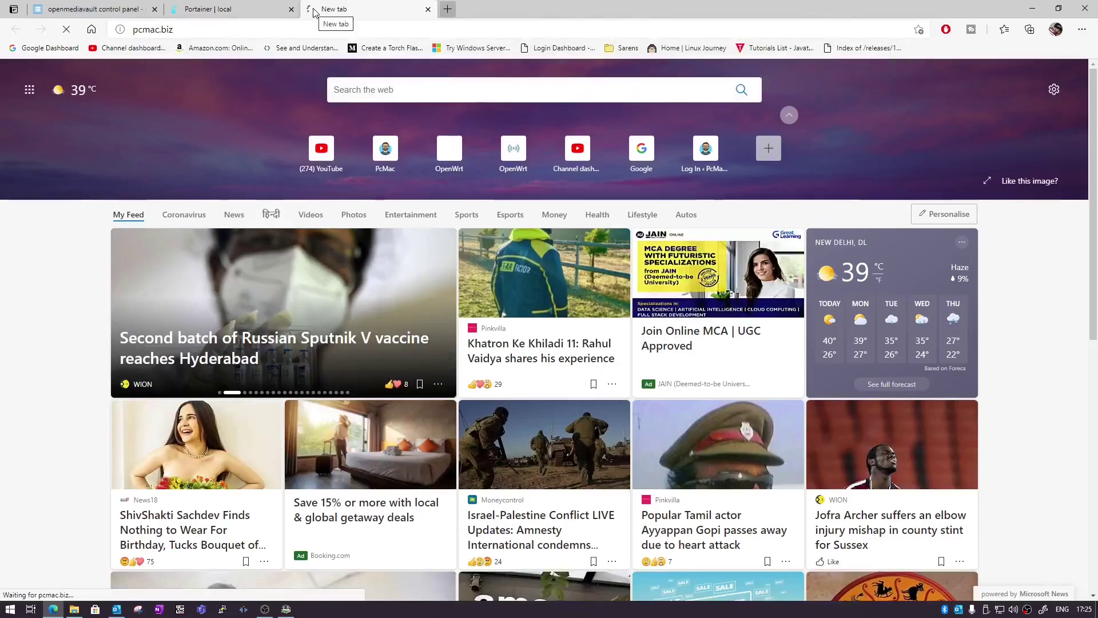
left_click(481, 269)
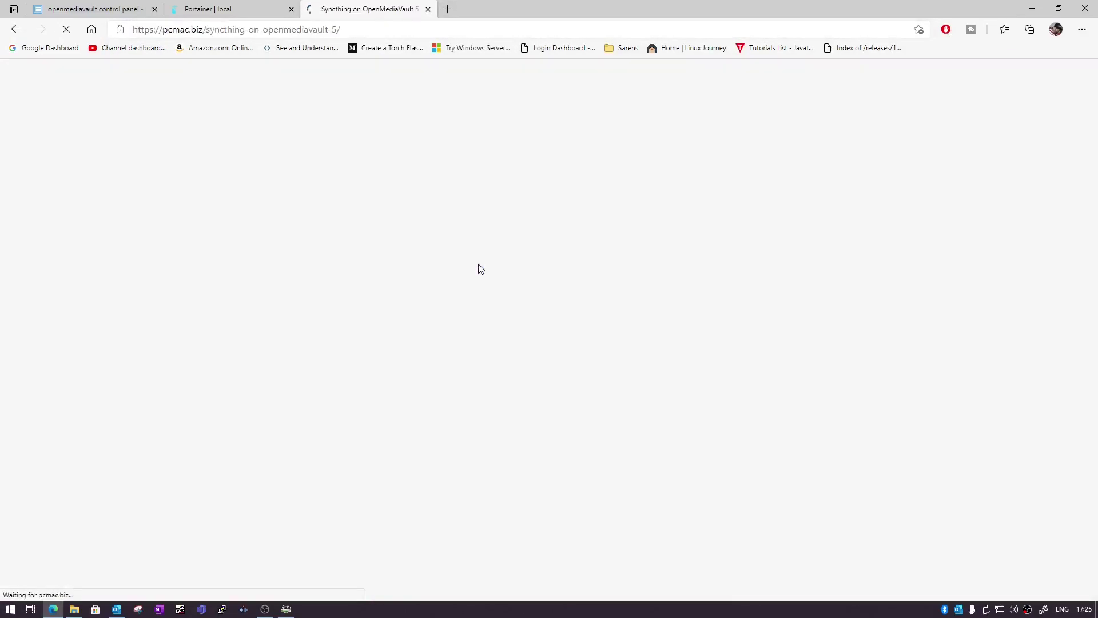
Step: Select the article's full Docker CLI run command
scroll(483, 264, "down", 12)
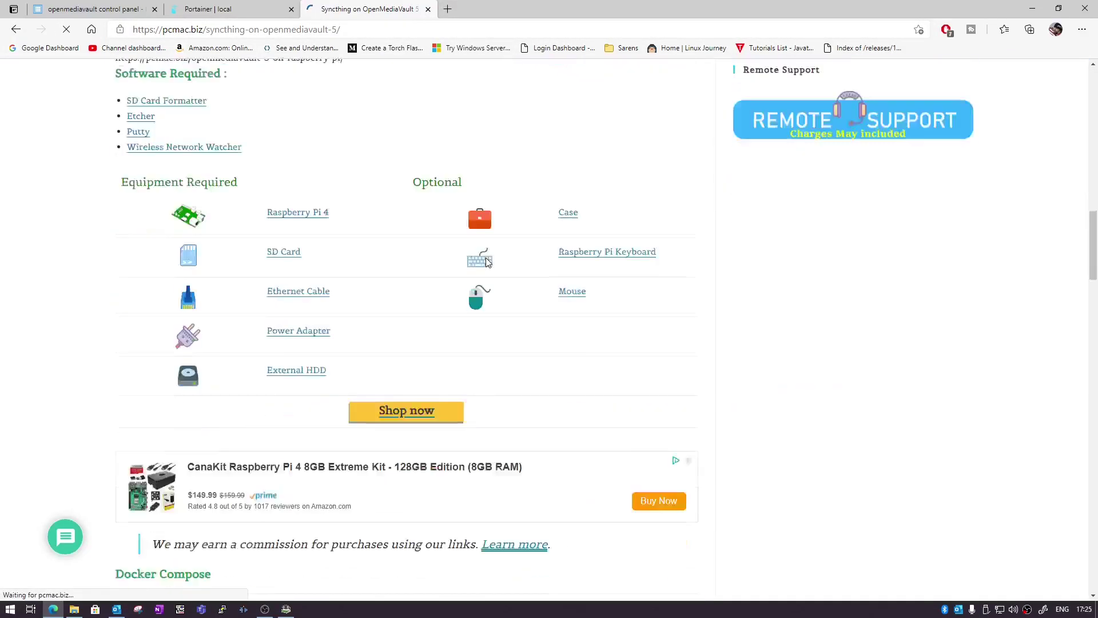
scroll(485, 258, "down", 20)
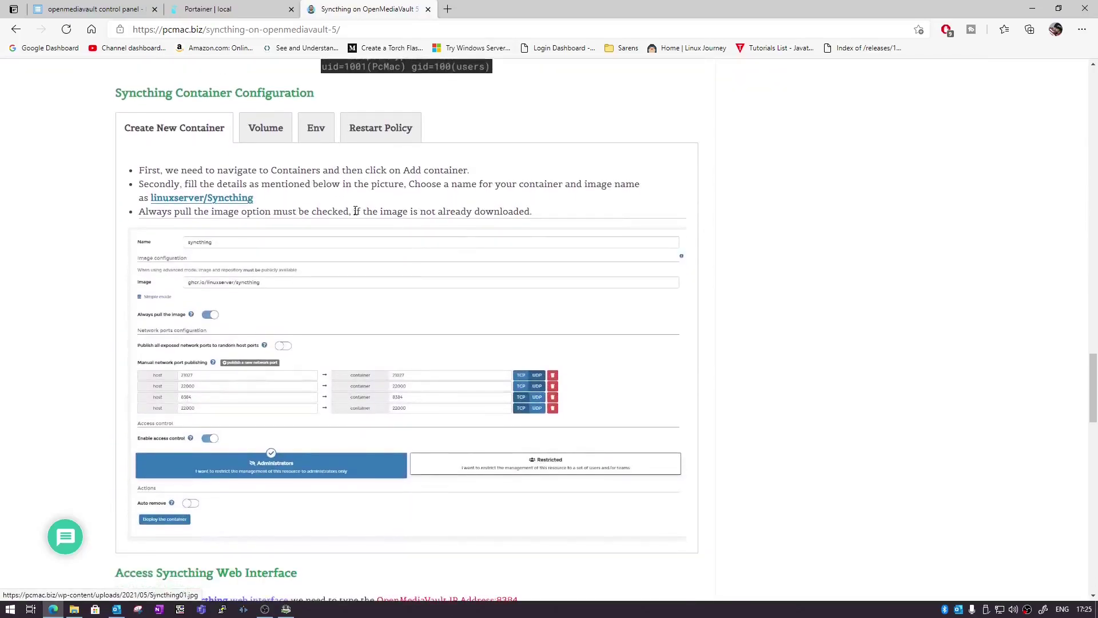
scroll(356, 211, "up", 1)
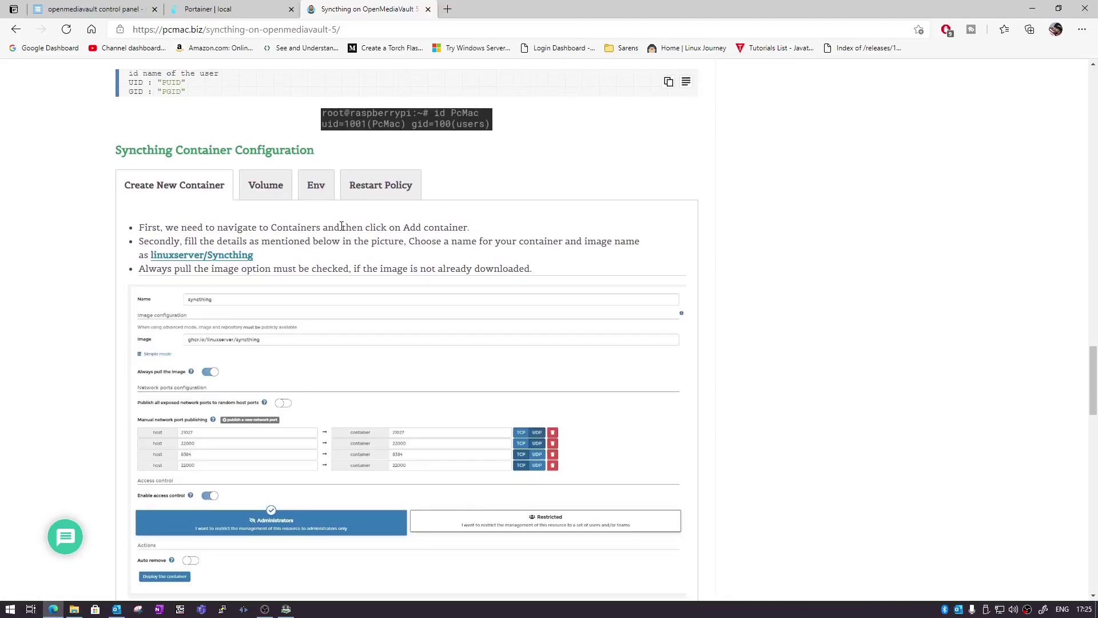
scroll(341, 225, "up", 6)
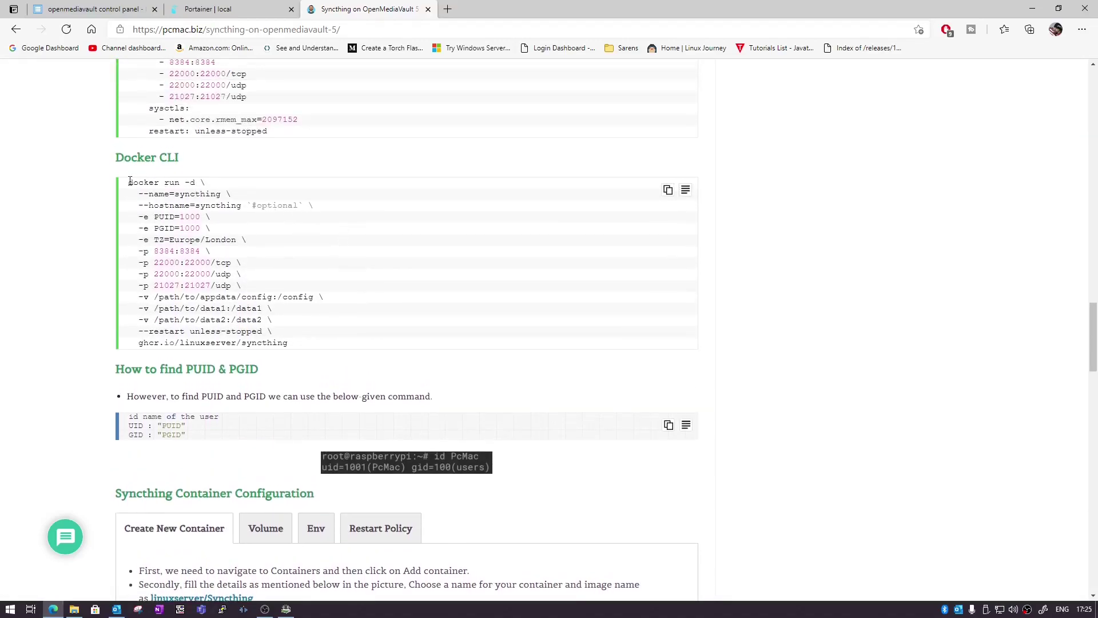
left_click_drag(130, 182, 318, 343)
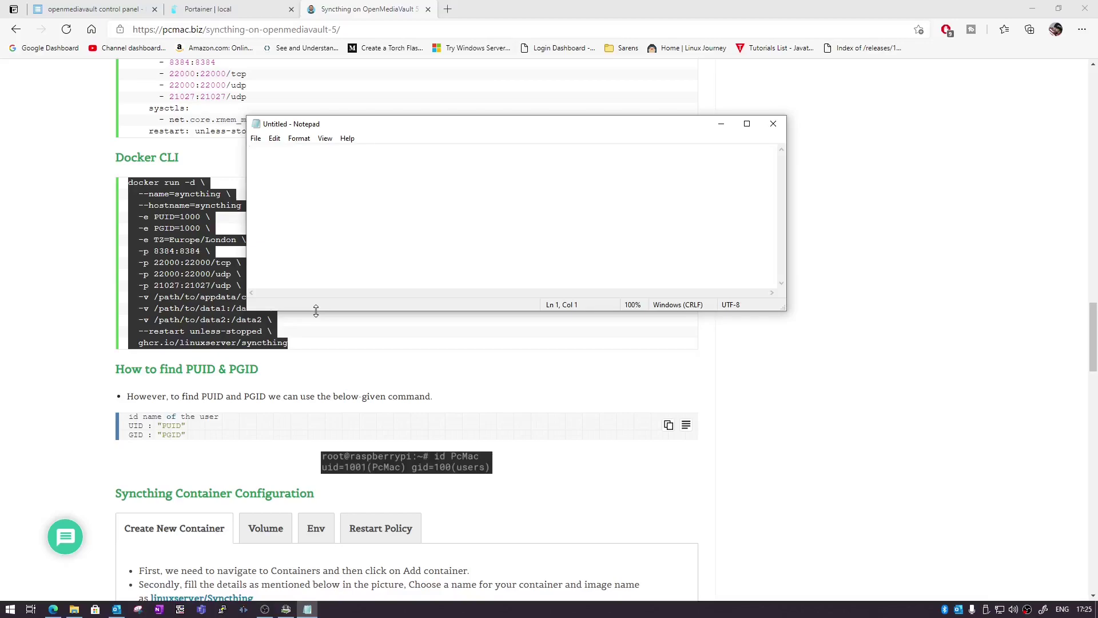
Step: Paste the Syncthing command into a maximized Notepad and select its '-v /path/to/data2:/data2' line
type("docker run -d \\   --name=syncthing \\   --hostname=syncthing `#optional` \\   -e PUID=1000 \\   -e PGID=1000 \\   -e TZ=Europe/London \\   -p 8384:8384 \\   -p 22000:22000/tcp \\   -p 22000:22000/udp \\   -p 21027:21027/udp \\   -v /path/to/appdata/config:/config \\   -v /path/to/data1:/data1 \\   -v /path/to/data2:/data2 \\   --restart unless-stopped \\   ghcr.io/linuxserver/syncthing")
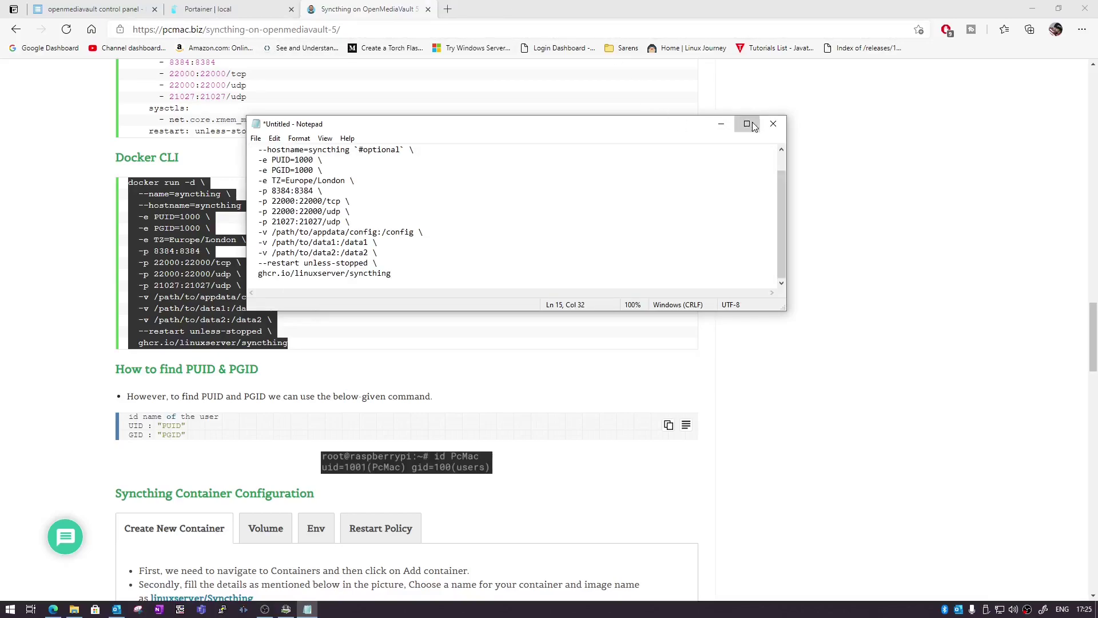
left_click(747, 125)
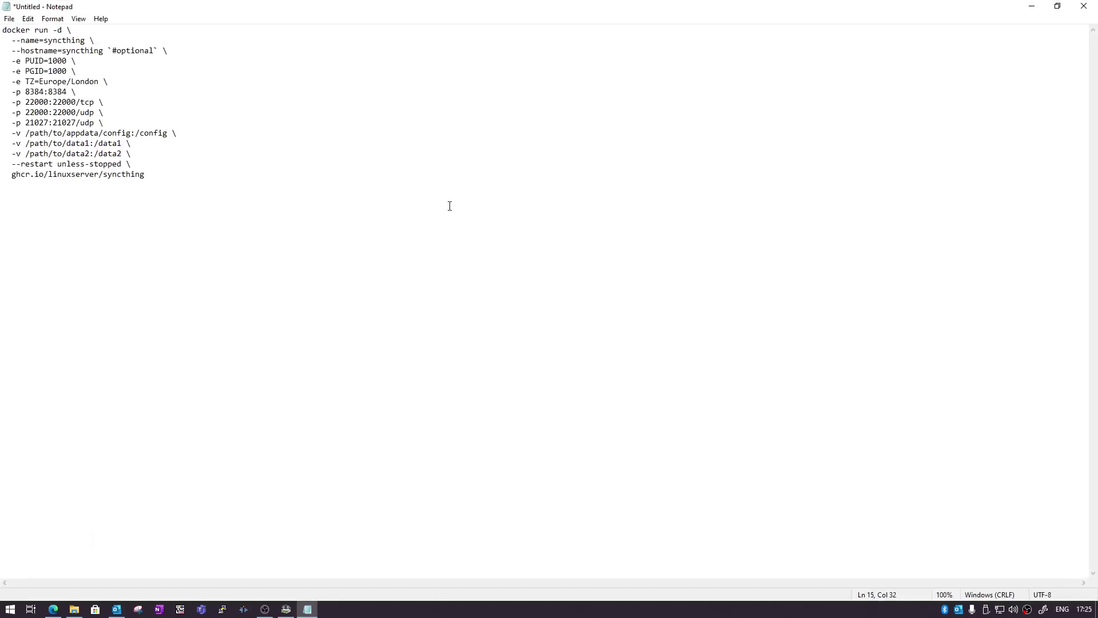
left_click_drag(7, 174, 138, 205)
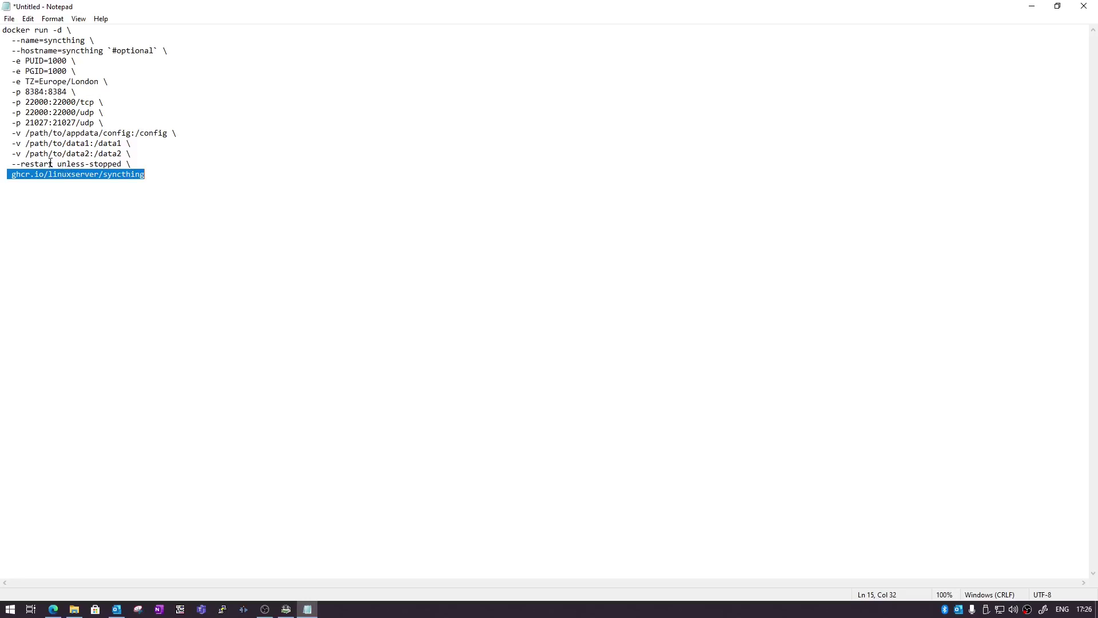
left_click(46, 164)
left_click_drag(12, 155, 132, 156)
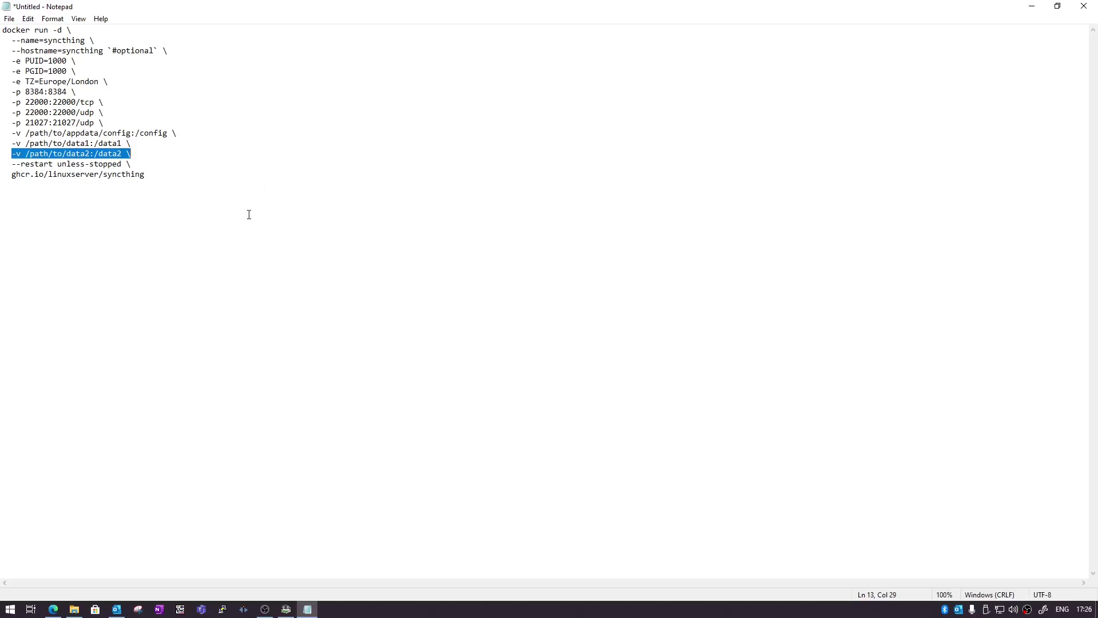
left_click(53, 608)
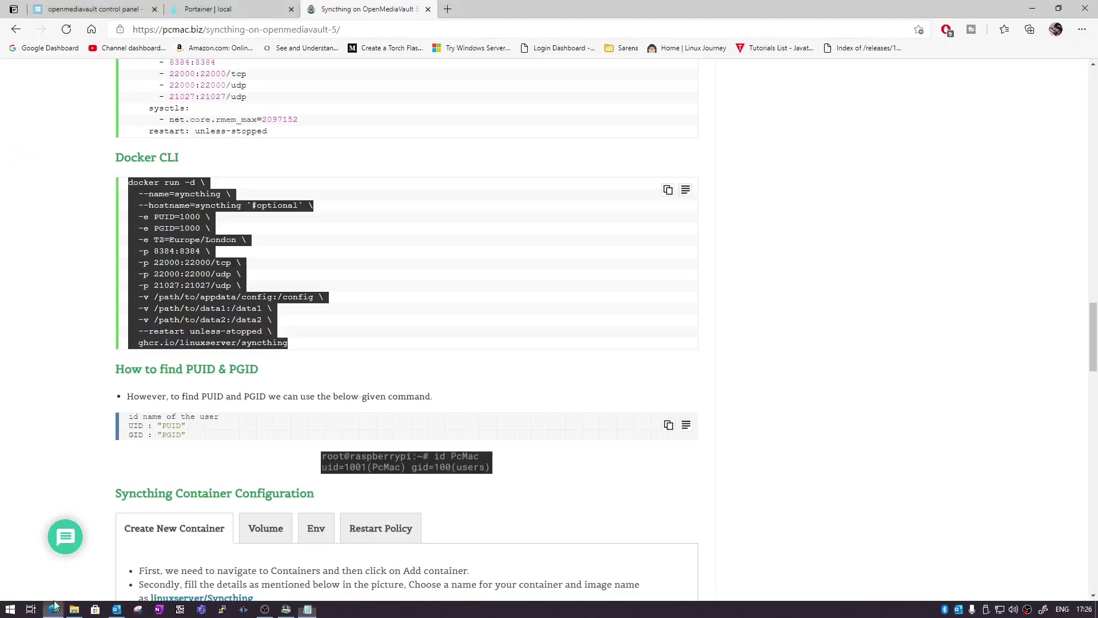
Step: Add a widened Absolute Path column to Shared Folders, showing the Containers and Media paths
left_click(109, 6)
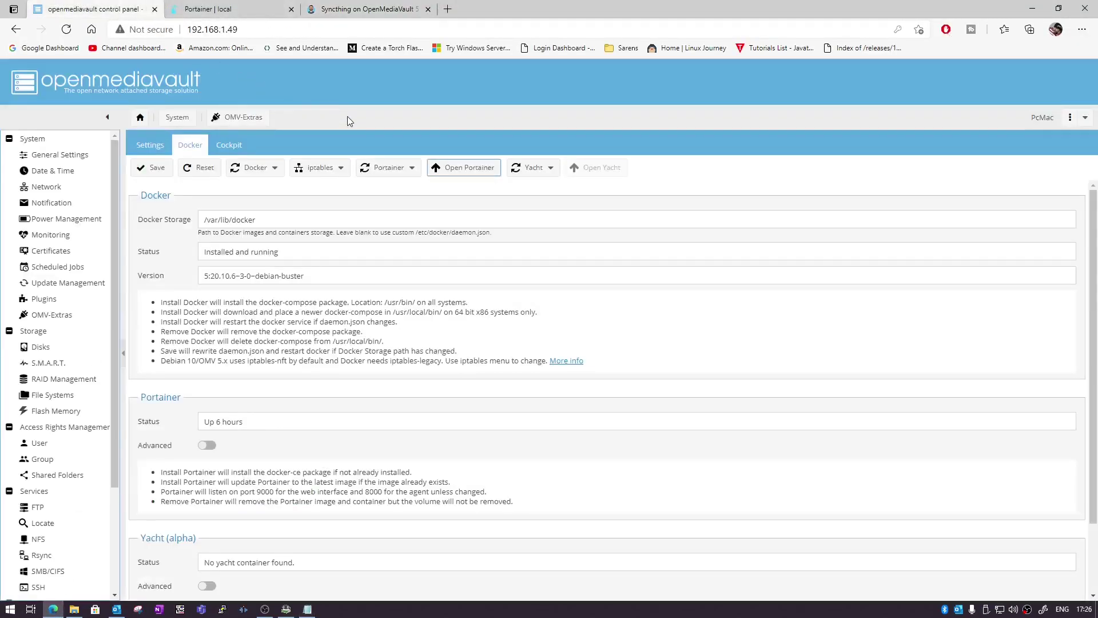
scroll(73, 421, "down", 1)
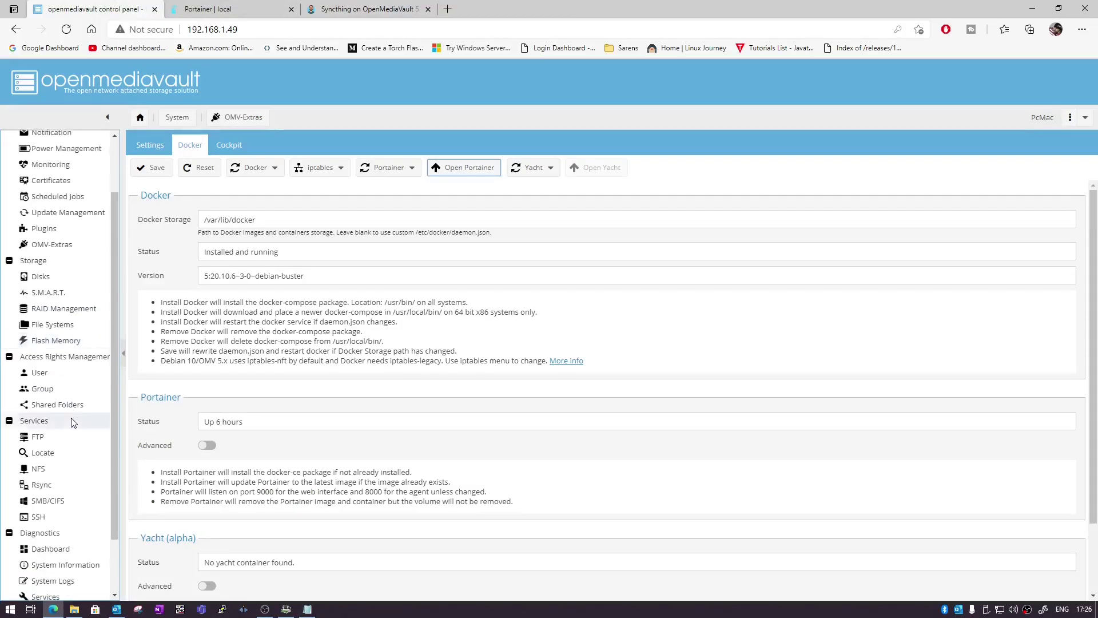
left_click(72, 405)
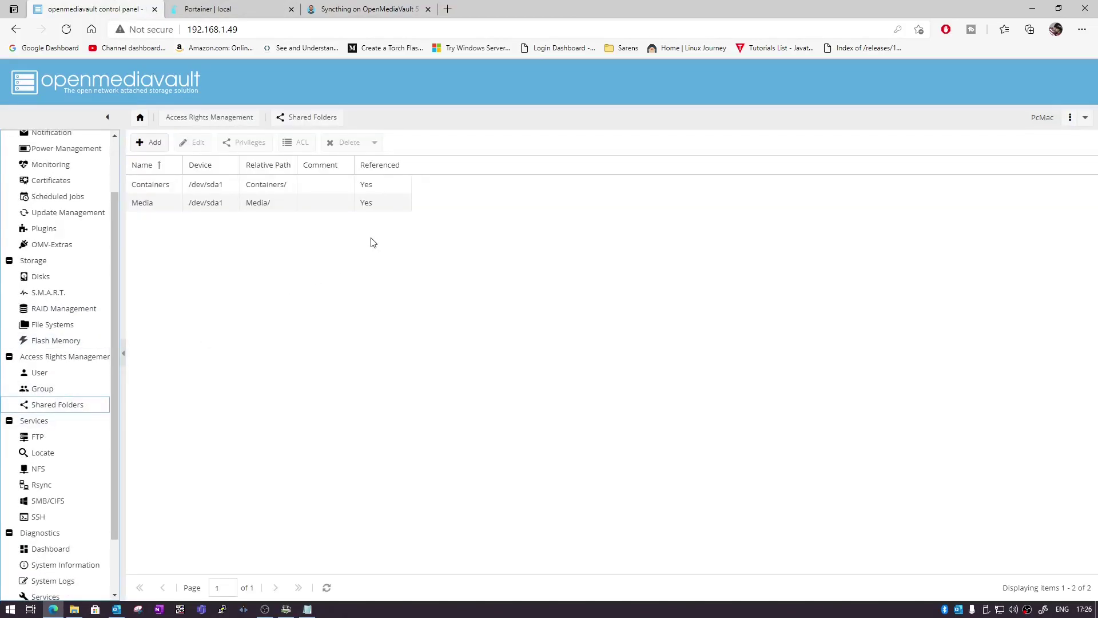
left_click(348, 165)
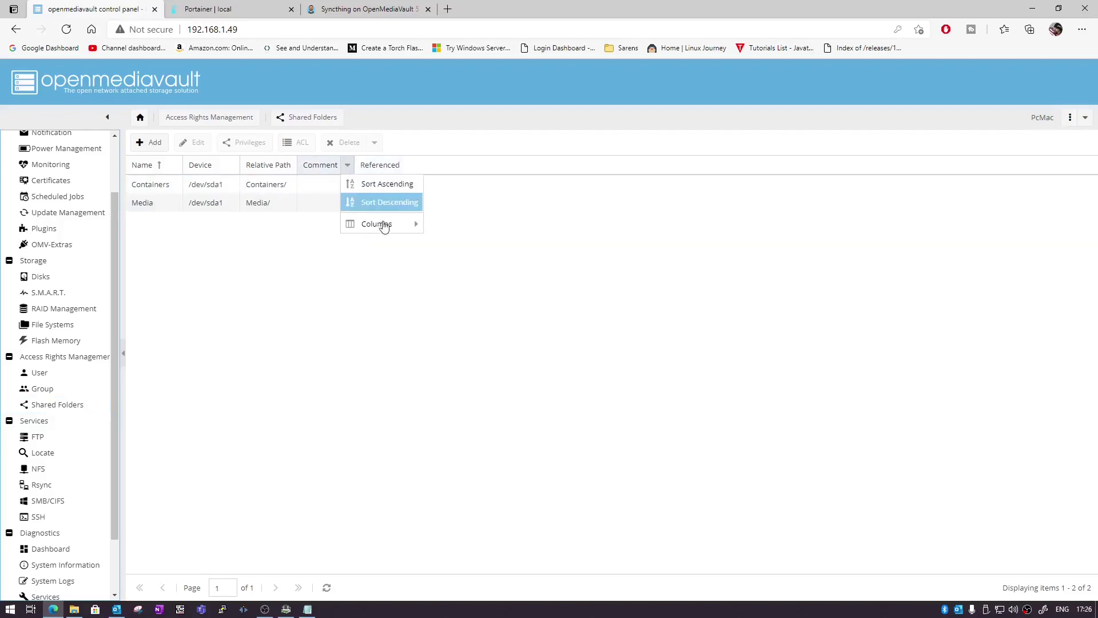
mouse_move(385, 224)
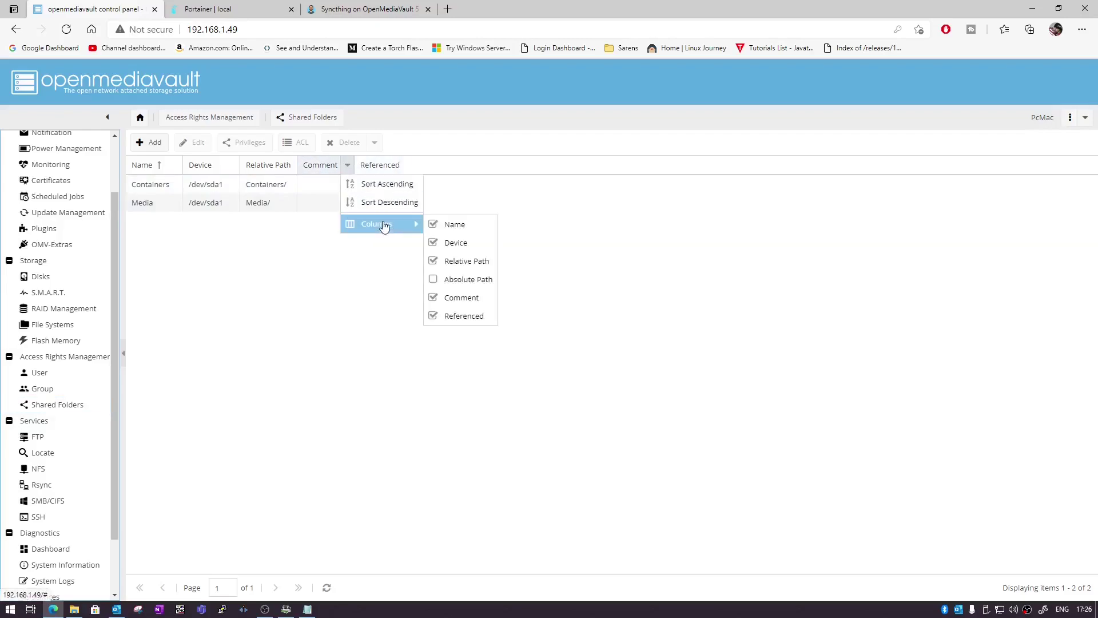
left_click(462, 281)
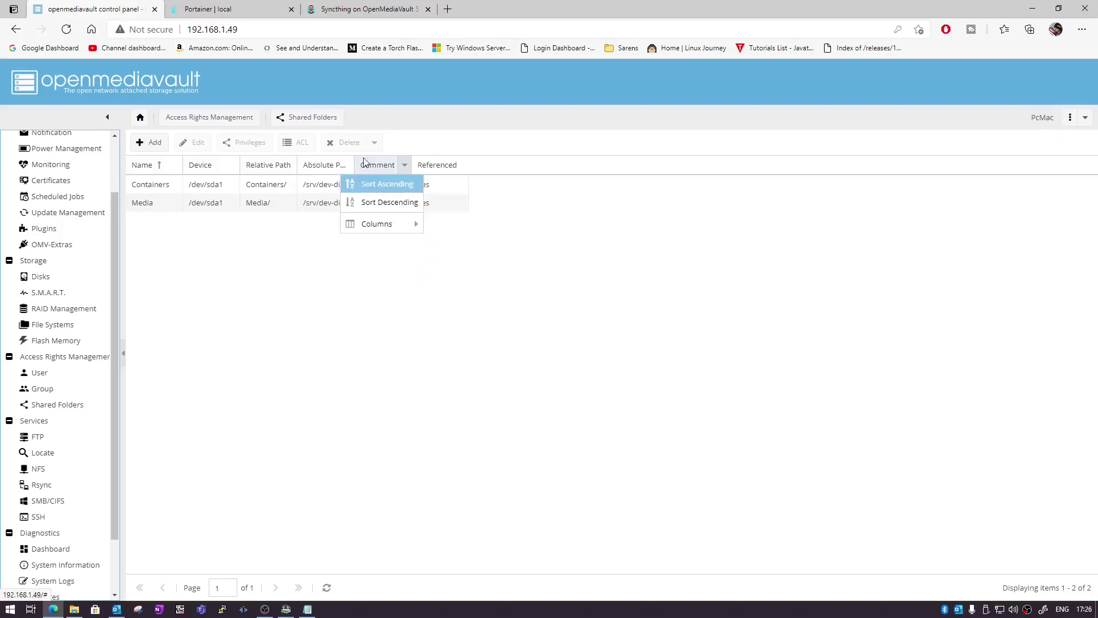
left_click_drag(356, 160, 652, 165)
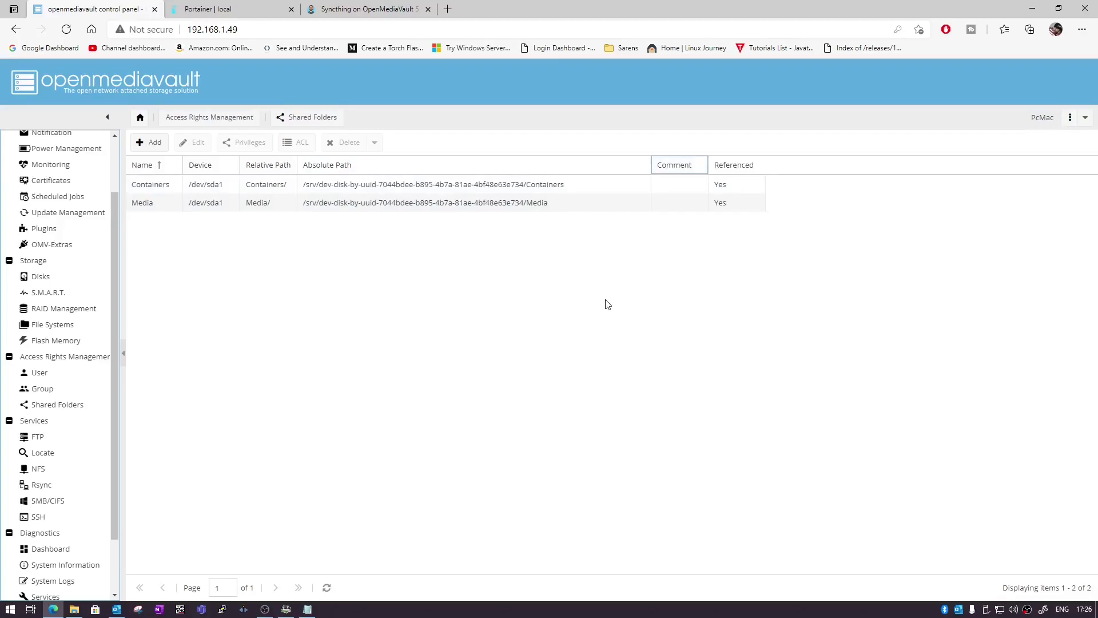
Step: Use Edge DevTools' element picker to locate the Media folder's path cell markup
right_click(539, 299)
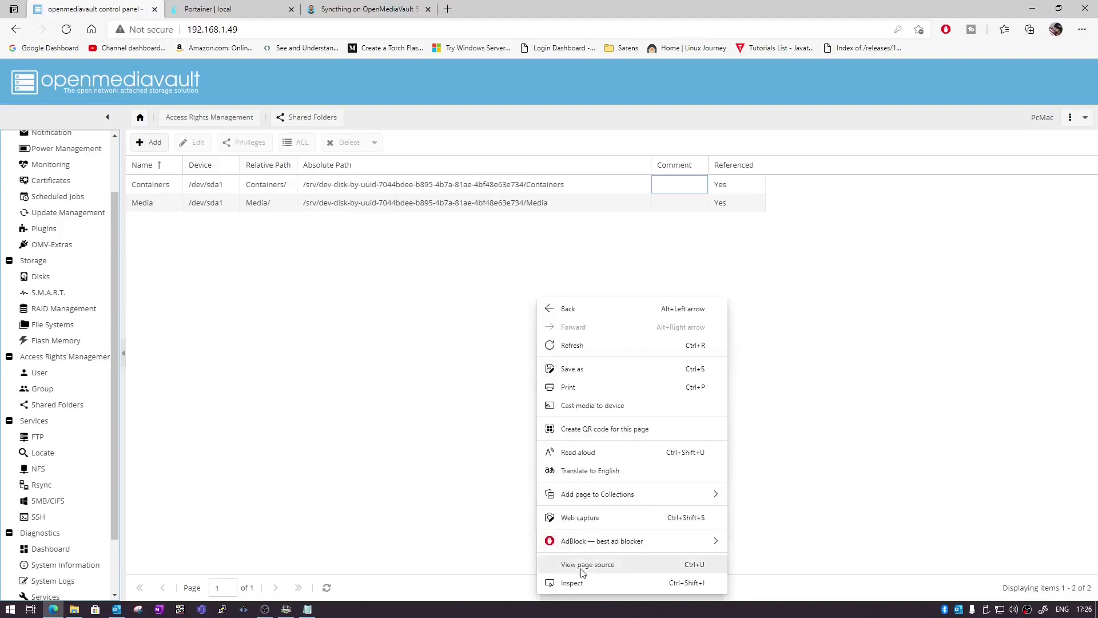
left_click(574, 582)
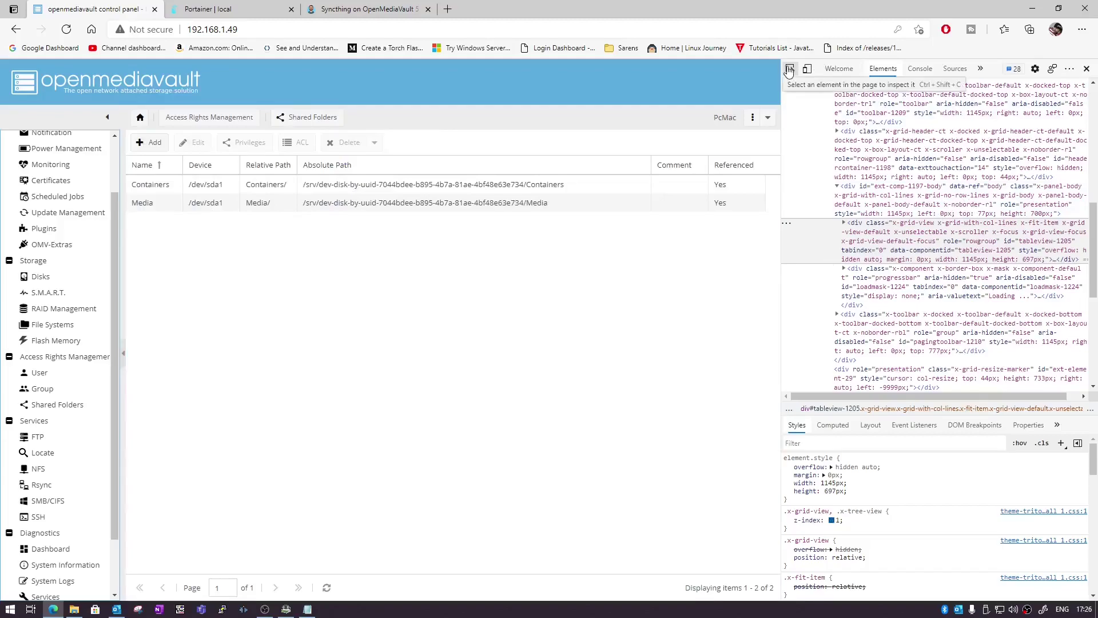
left_click(790, 70)
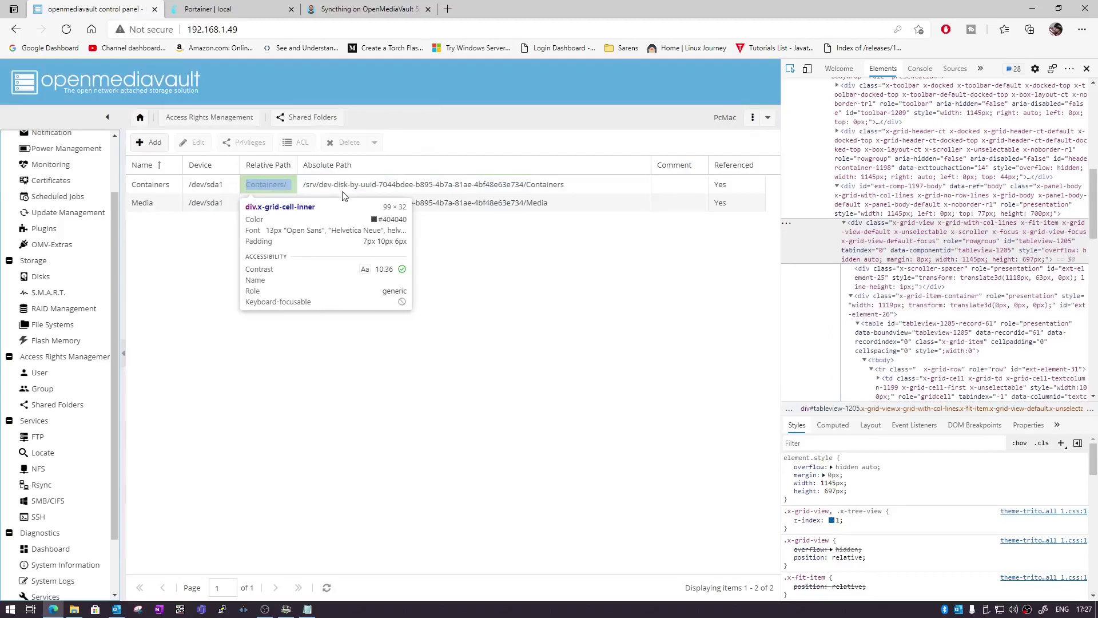
left_click(466, 202)
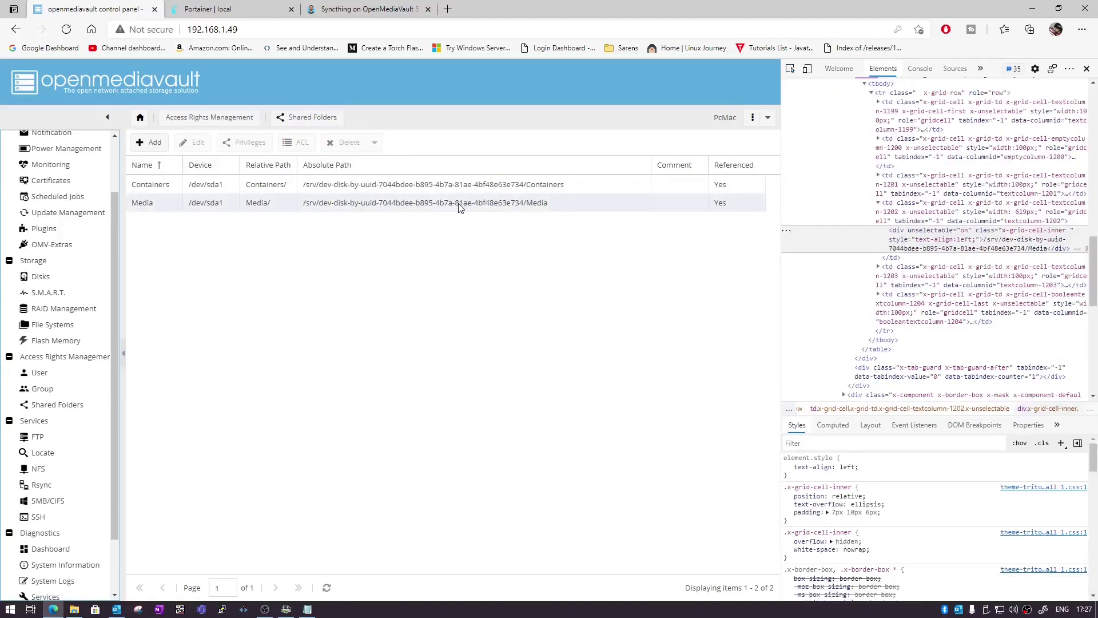
left_click(458, 207)
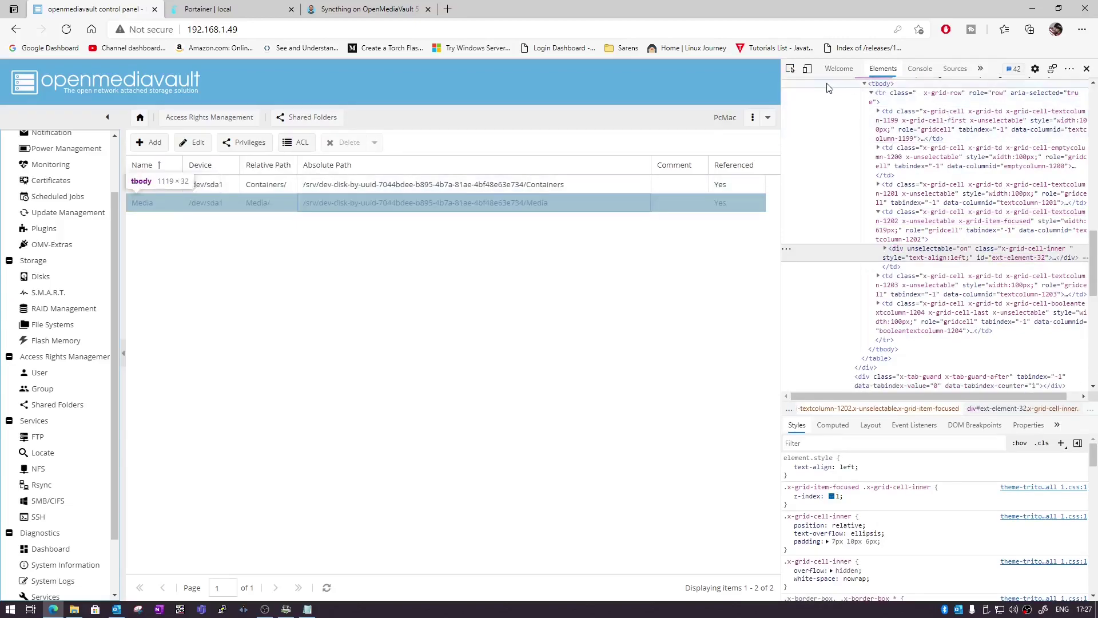
left_click(790, 68)
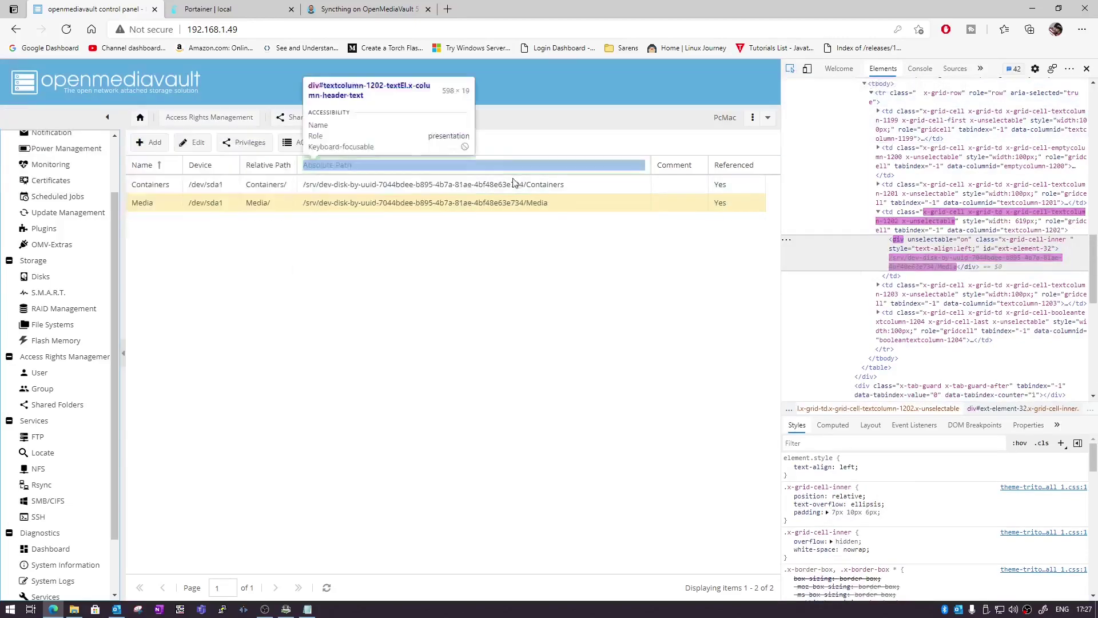
left_click(474, 202)
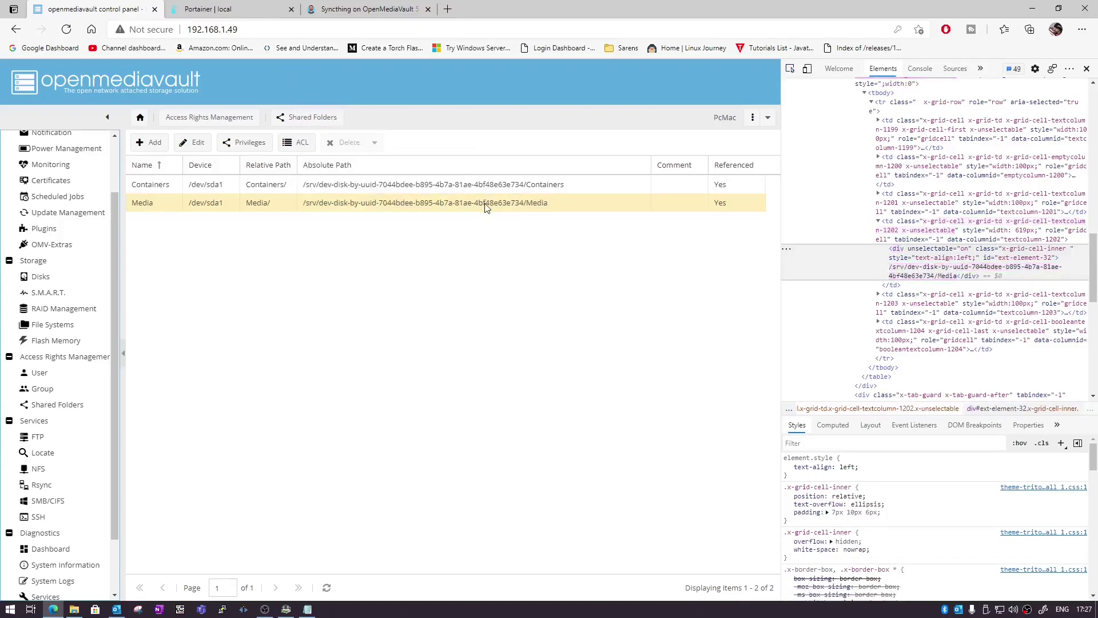
Step: Copy the Media share's /srv/dev-disk-by-uuid absolute path, returning to the Notepad command
double_click(905, 260)
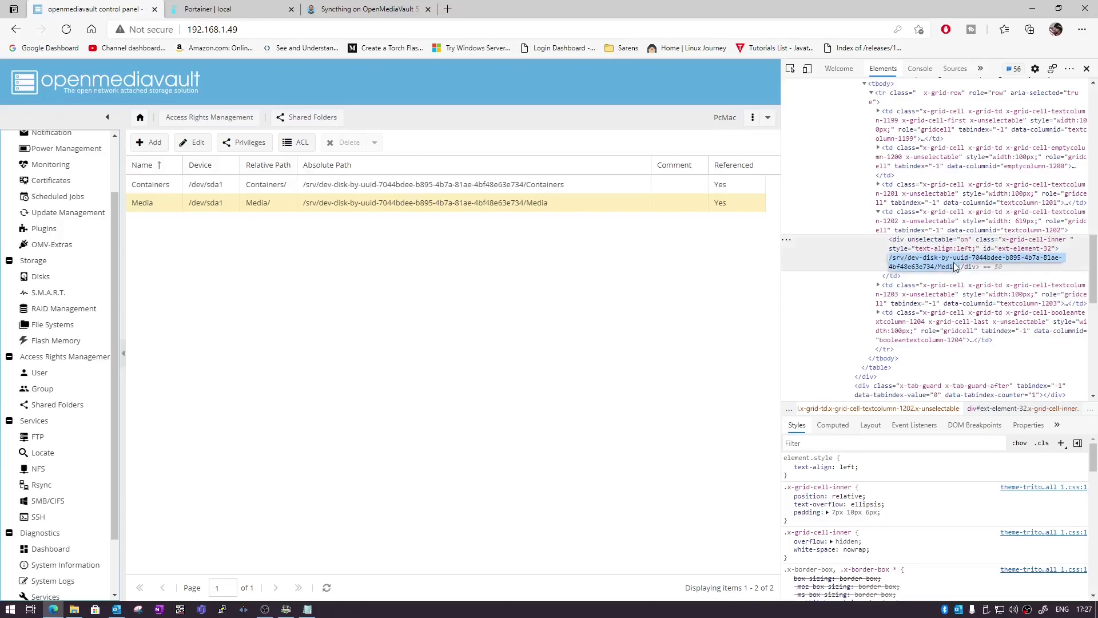
right_click(924, 263)
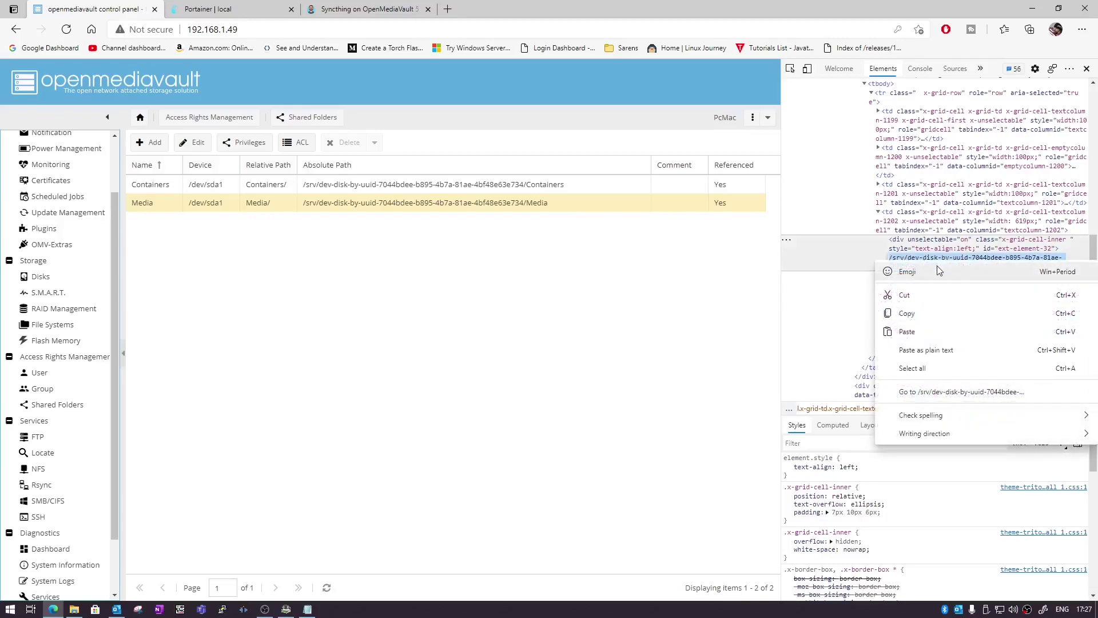
left_click(924, 310)
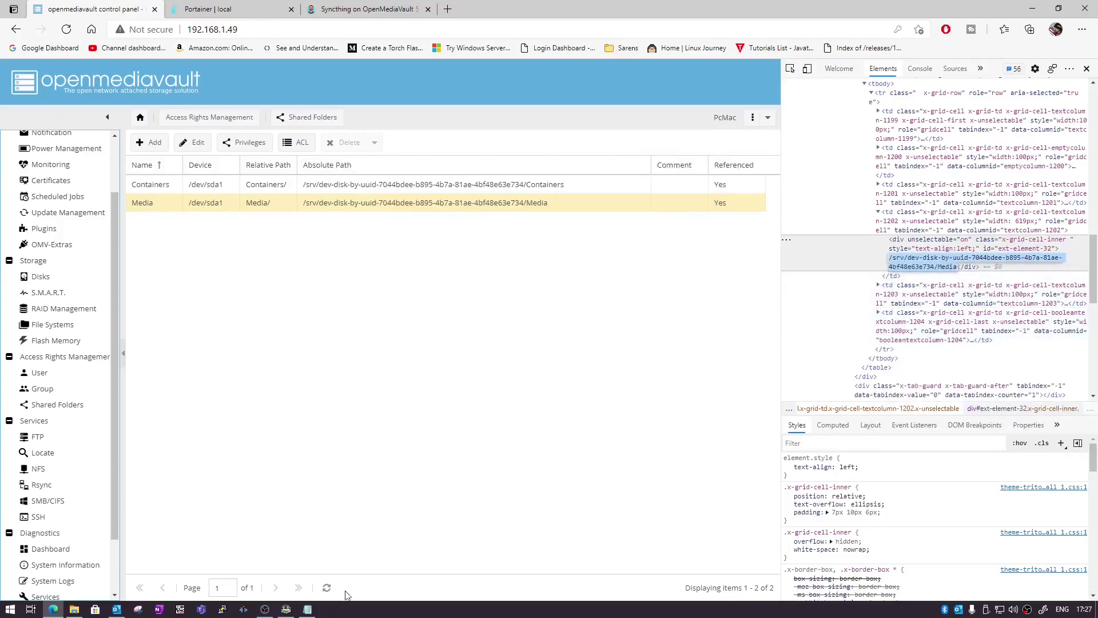
left_click(309, 610)
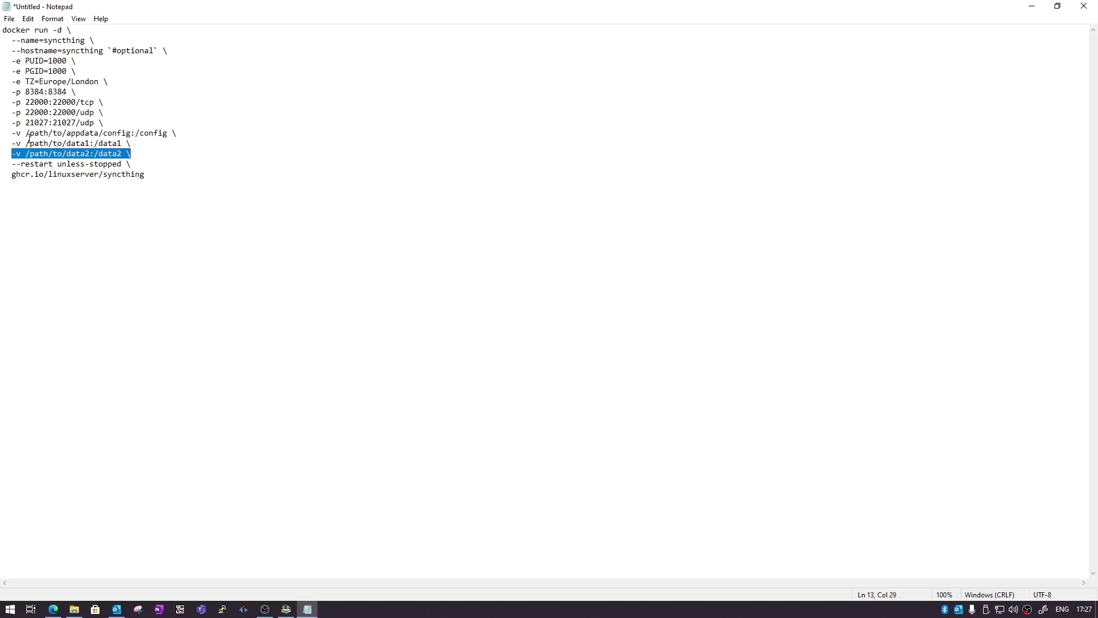
Step: Paste the NAS Media disk path over the config, data1 and data2 placeholder paths
left_click_drag(25, 143, 89, 153)
type("/srv/dev-disk-by-uuid-7044bdee-b895-4b7a-81ae-4bf48e63e734/Media")
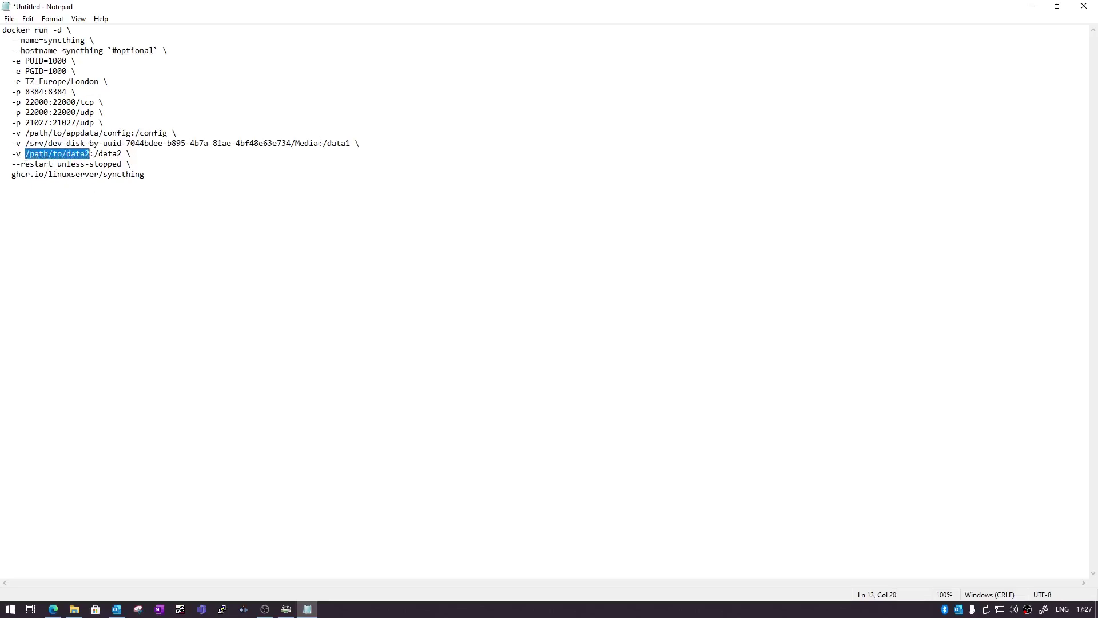
type("/srv/dev-disk-by-uuid-7044bdee-b895-4b7a-81ae-4bf48e63e734/Media")
left_click_drag(24, 133, 103, 132)
type("/srv/dev-disk-by-uuid-7044bdee-b895-4b7a-81ae-4bf48e63e734/Media")
type("/")
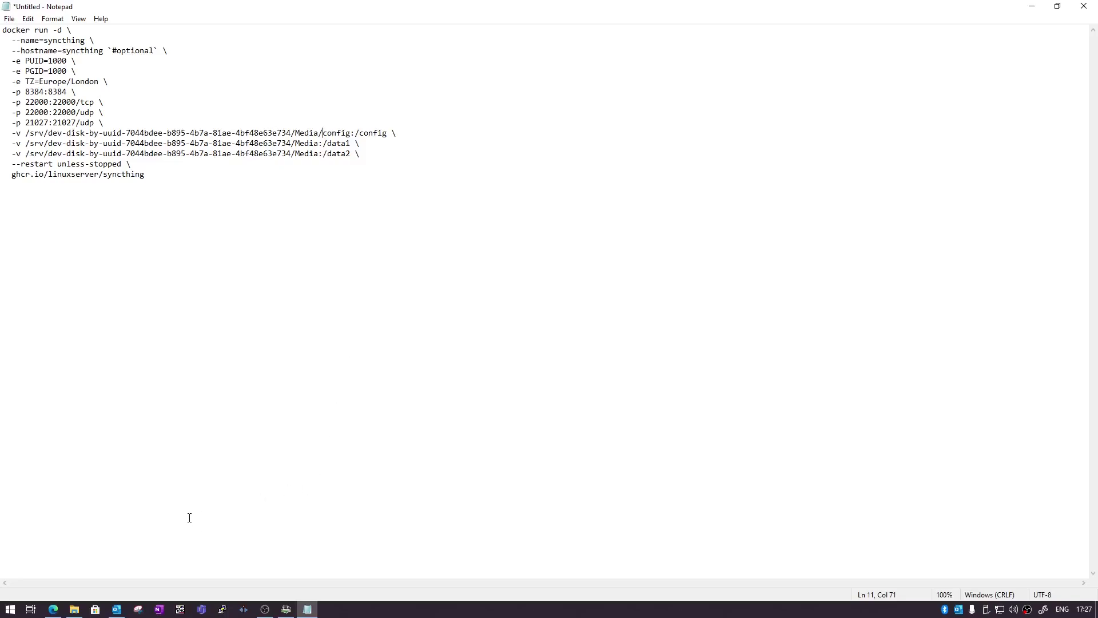
Step: After checking the NAS folder names, append /movies to data1 and change data2 to tvseries
left_click(74, 609)
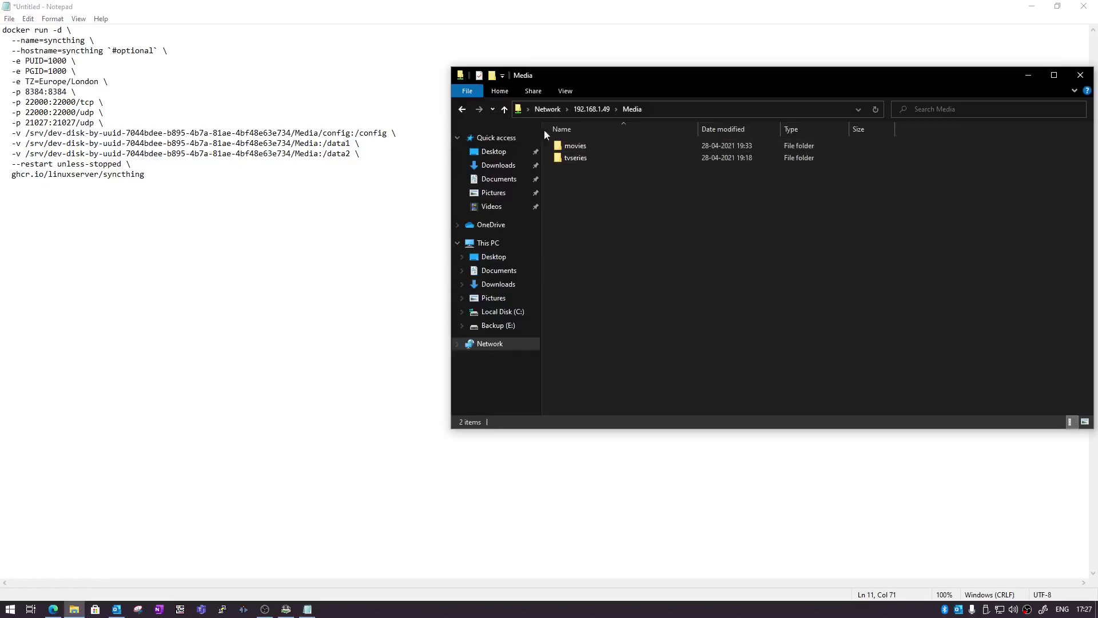
left_click(593, 146)
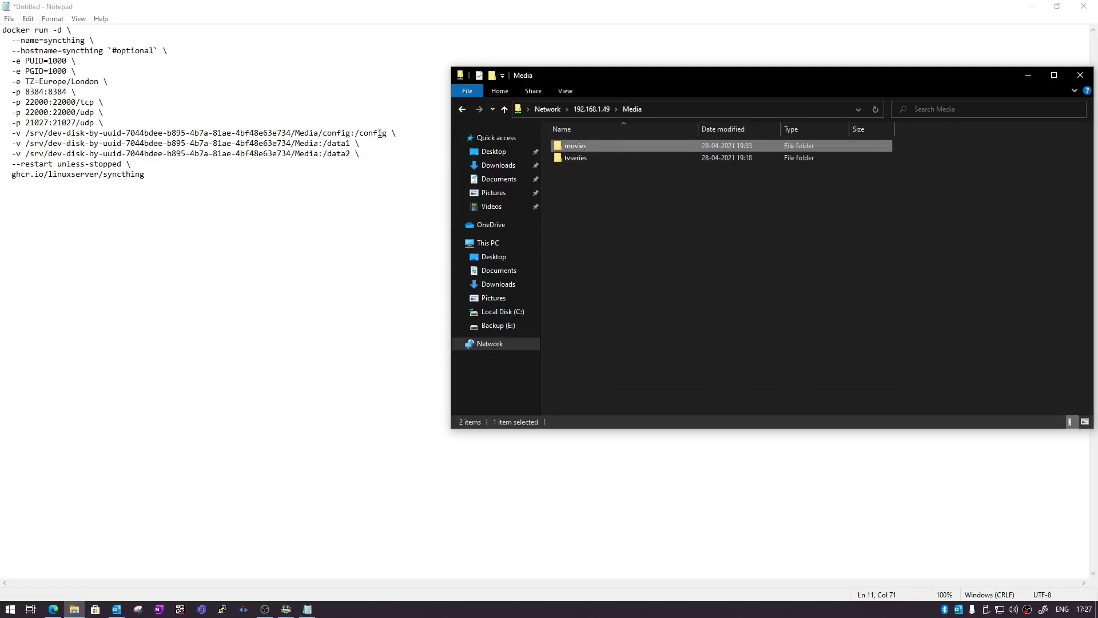
left_click(322, 146)
type("/movies")
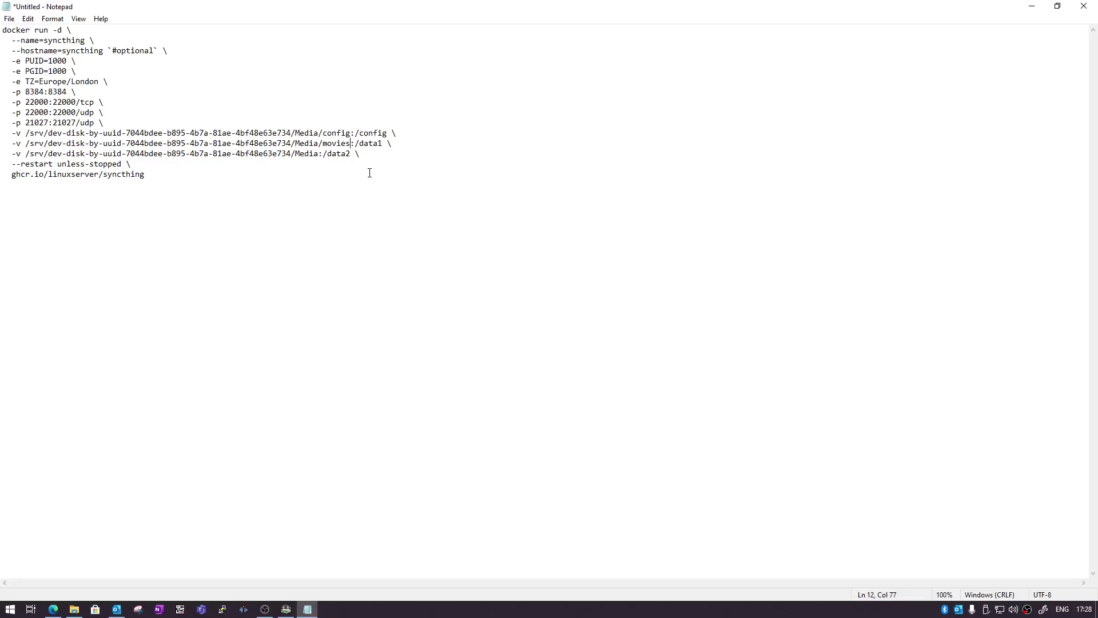
key("alt+Tab")
key("alt+Tab")
key("Down")
key("Left")
key("Left")
key("Left")
key("Left")
key("Left")
key("Left")
key("Left")
key("BackSpace")
key("BackSpace")
key("BackSpace")
key("BackSpace")
key("BackSpace")
type("tvseries")
key("alt+Tab")
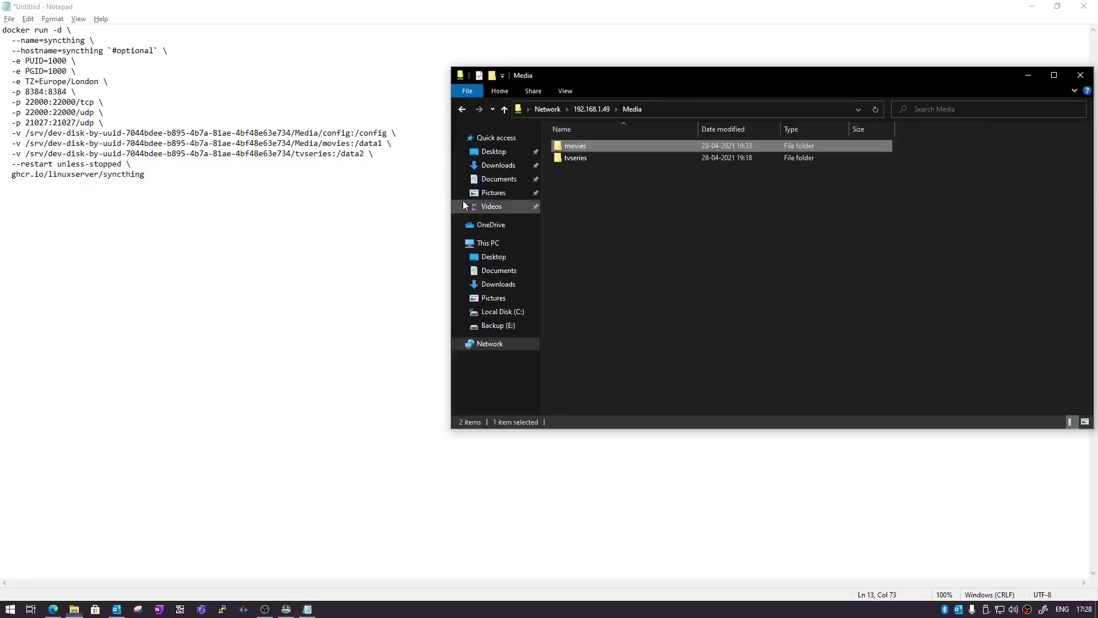
Step: After viewing the Containers share, change Media to Containers/Syncthing in the config volume path
left_click(462, 109)
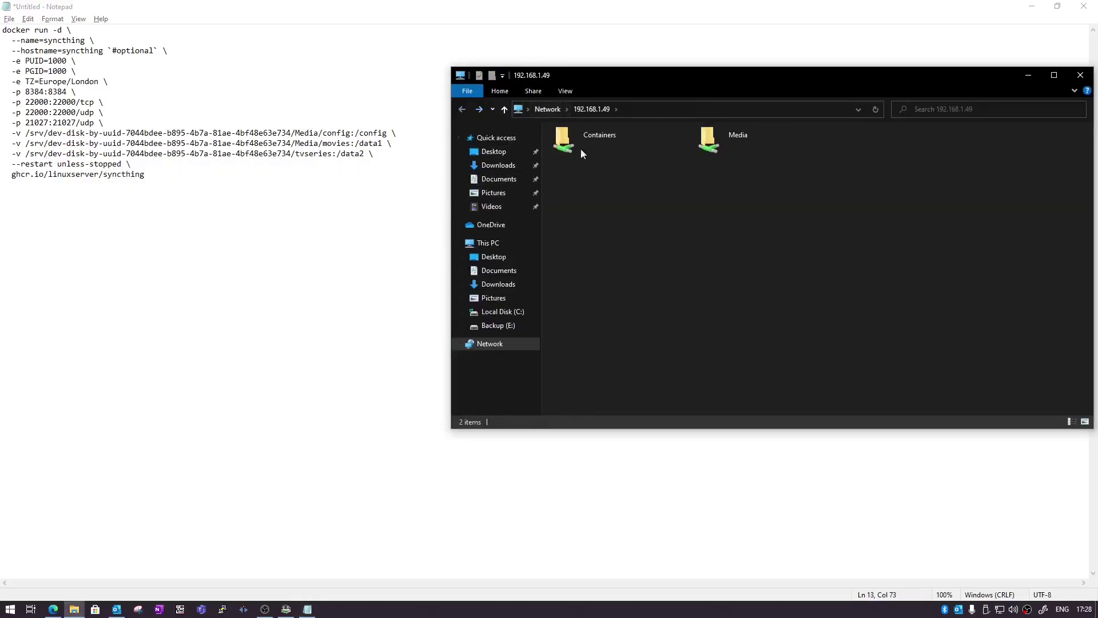
left_click(602, 143)
double_click(621, 141)
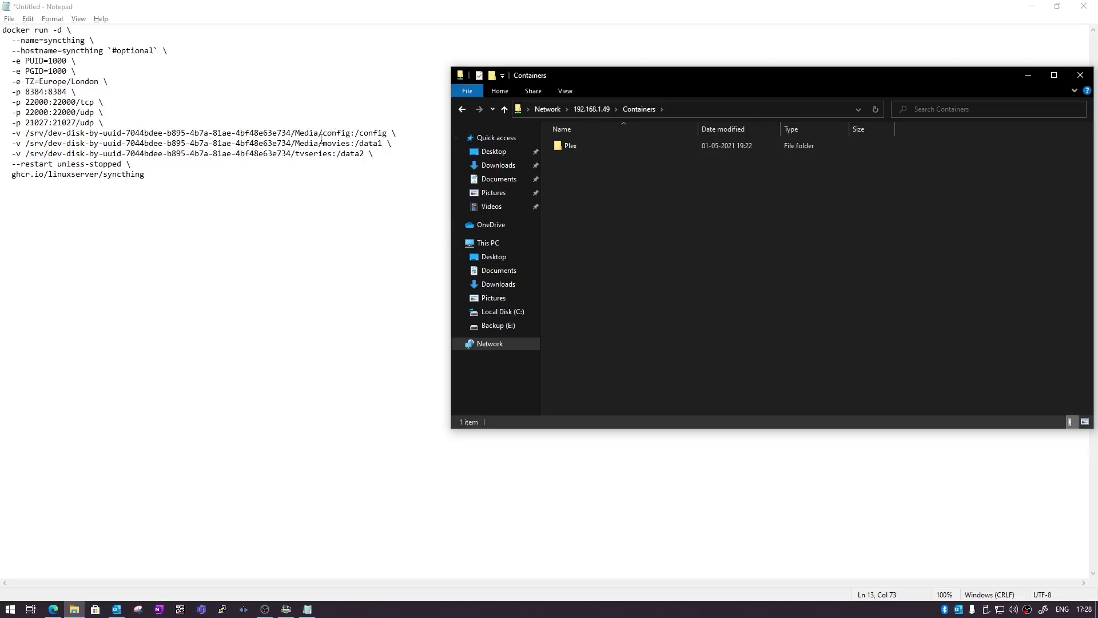
left_click(325, 138)
double_click(309, 133)
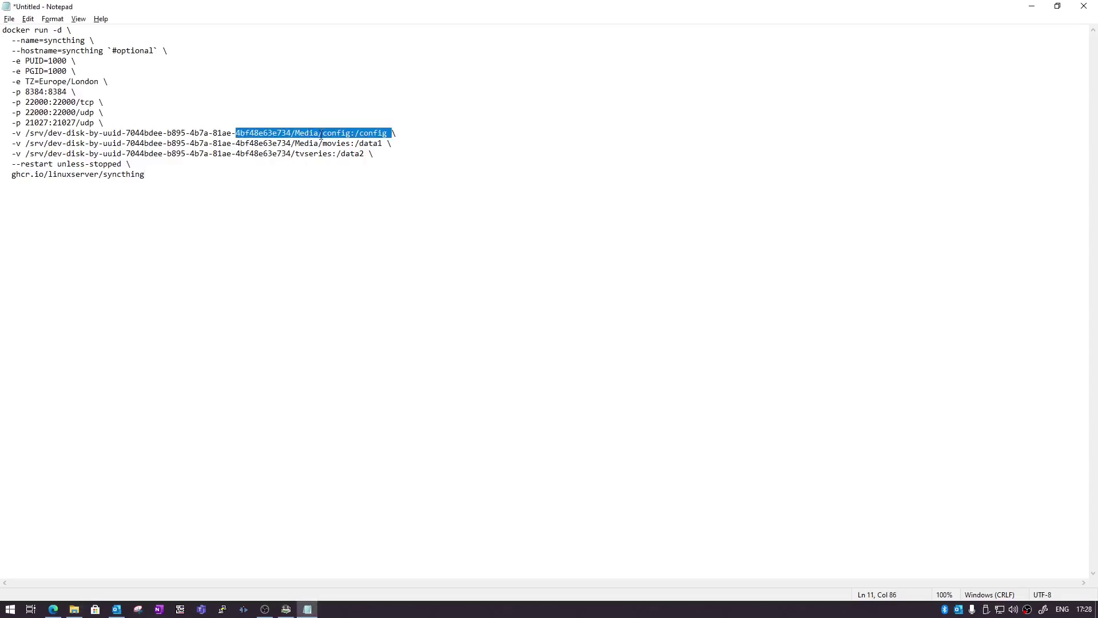
left_click(321, 135)
key("BackSpace")
key("BackSpace")
key("BackSpace")
key("BackSpace")
key("BackSpace")
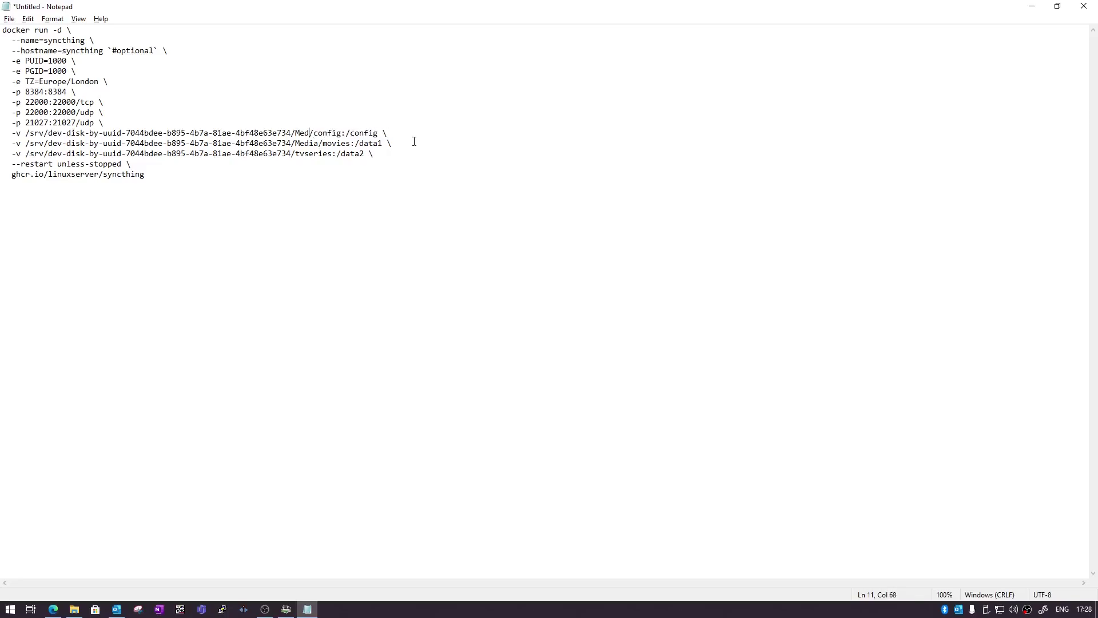
type("Contaib")
key("BackSpace")
type("ners")
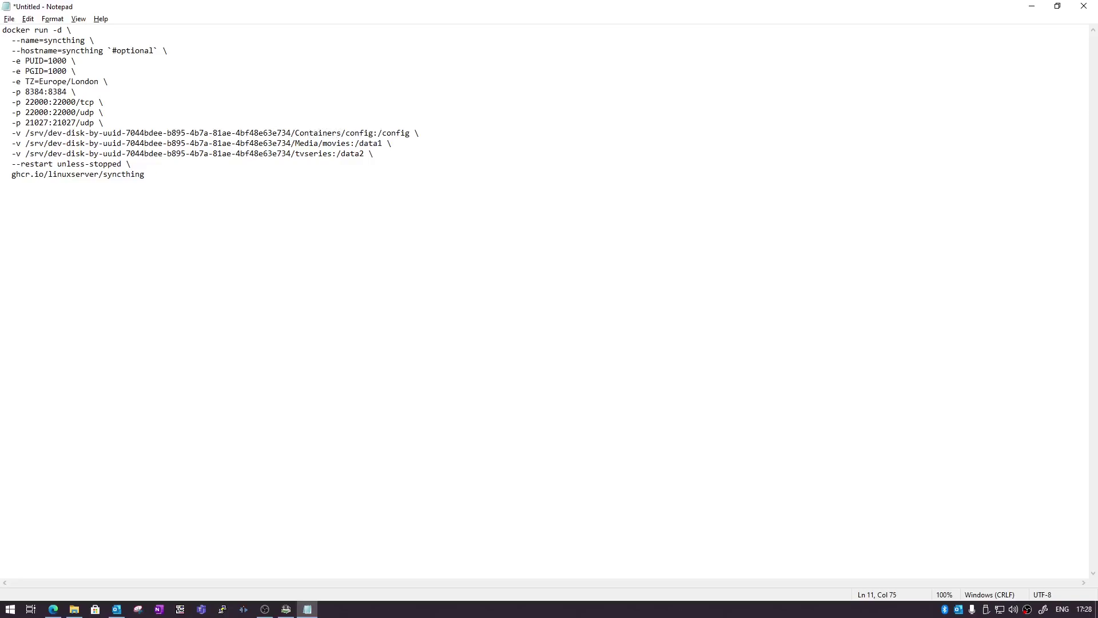
type("/Syncthing/")
Step: Replace the TZ value Europe/London with Asia/Kolkata
left_click_drag(104, 122, 12, 92)
left_click(48, 82)
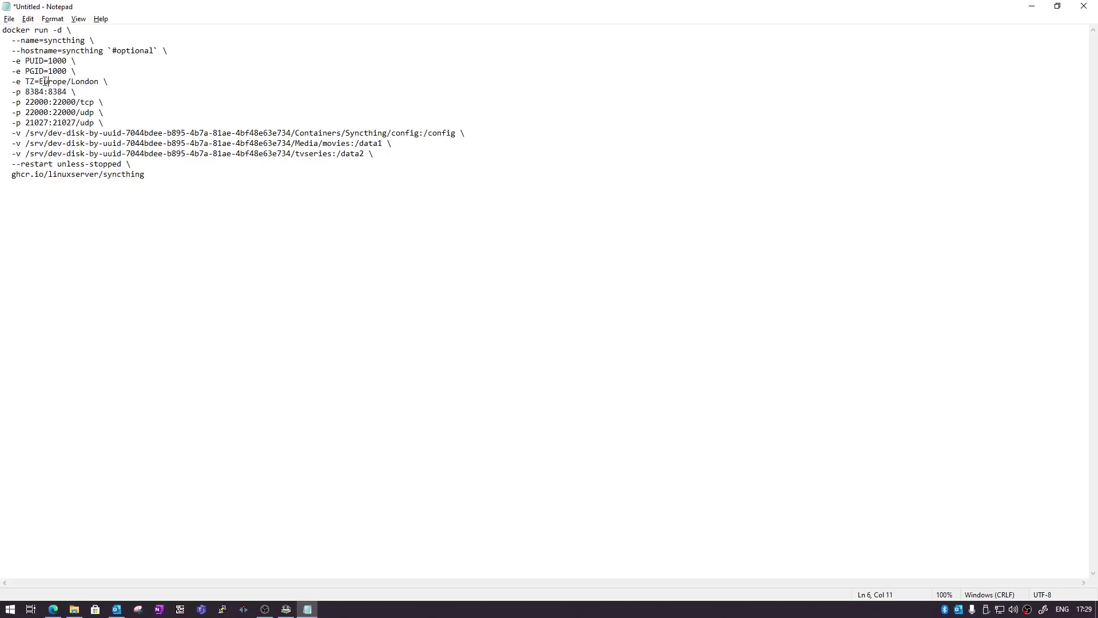
double_click(46, 81)
left_click(81, 83)
left_click_drag(39, 82, 99, 82)
type("Asia/Kolkata")
left_click(222, 609)
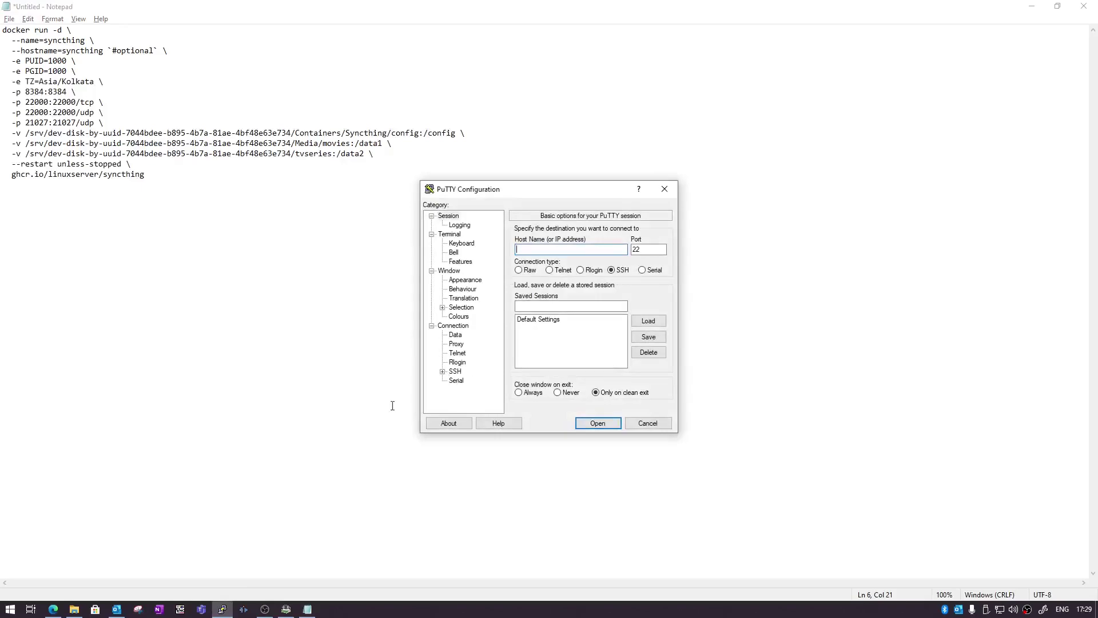
right_click(11, 609)
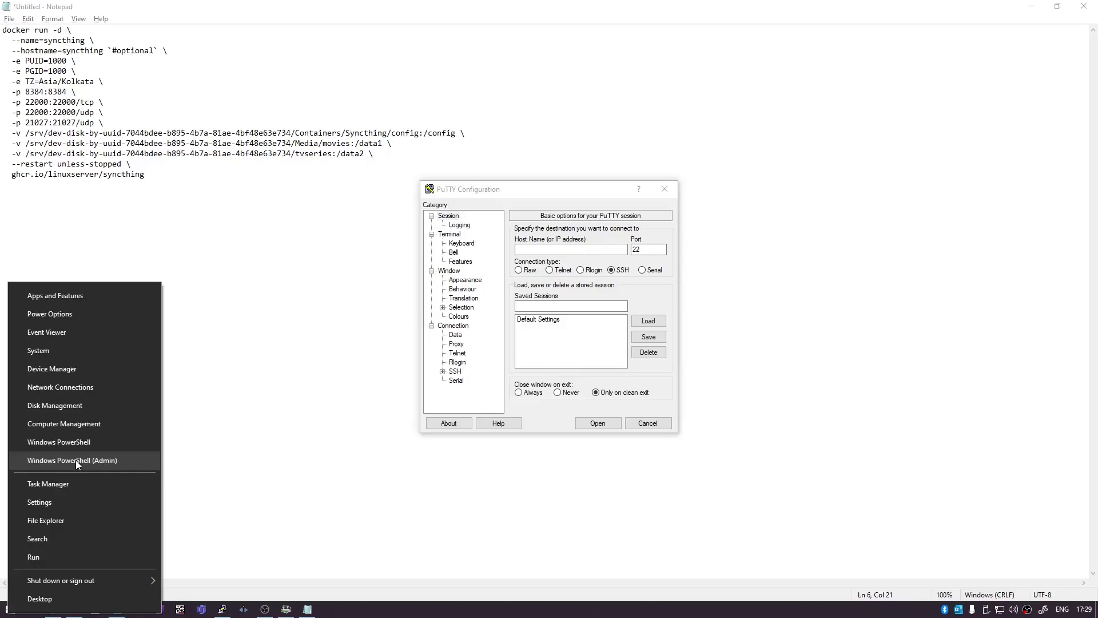
left_click(75, 460)
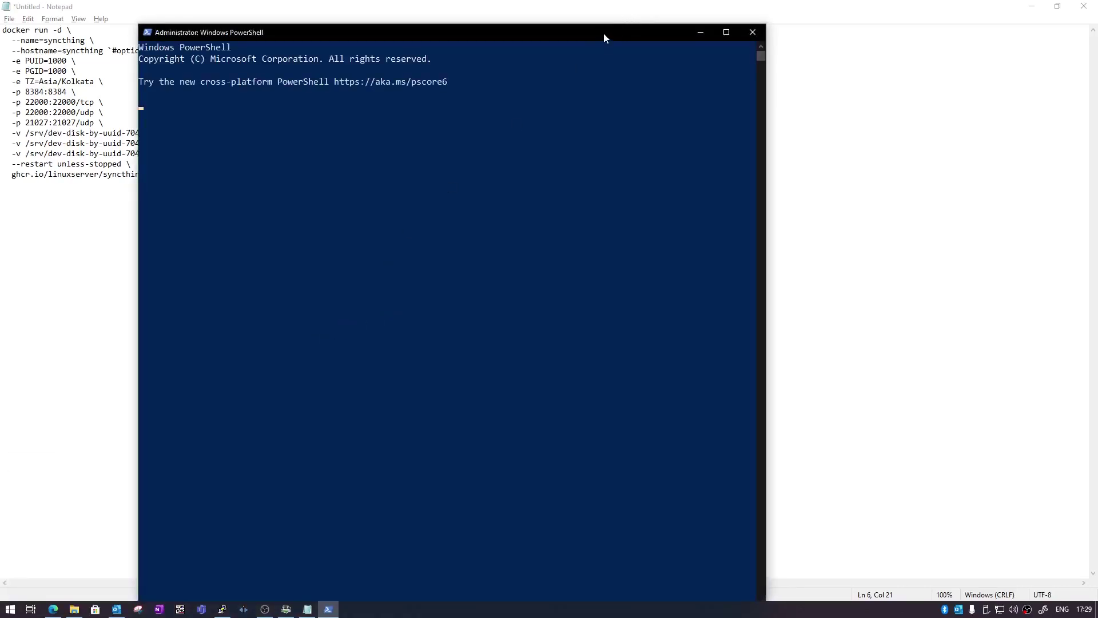
double_click(603, 33)
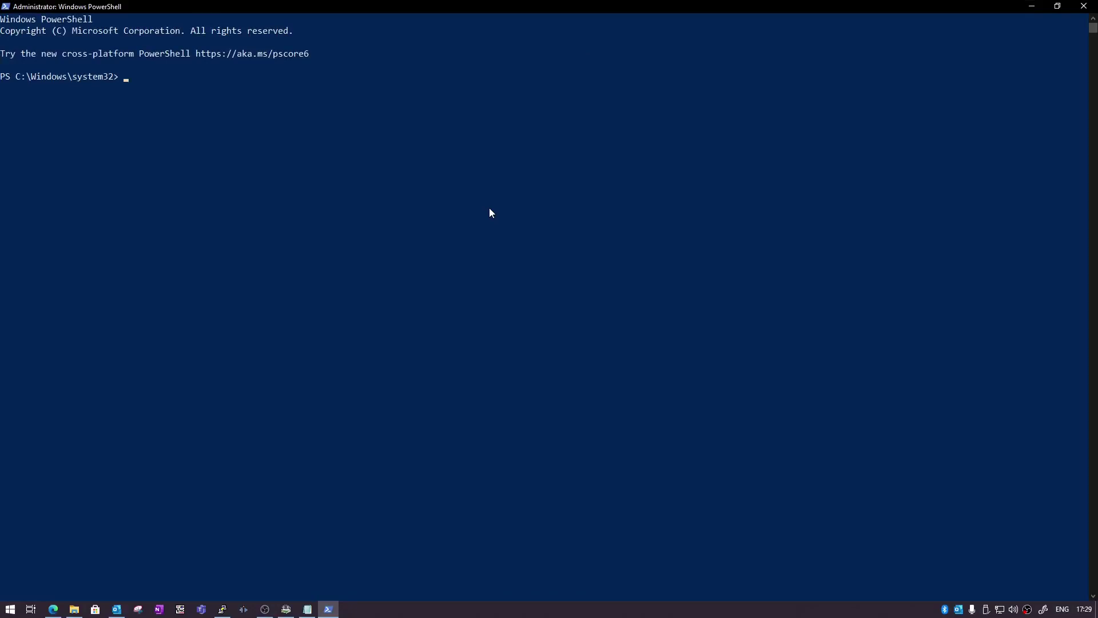
type("ssh")
type("root@192.168.1.49")
key("Return")
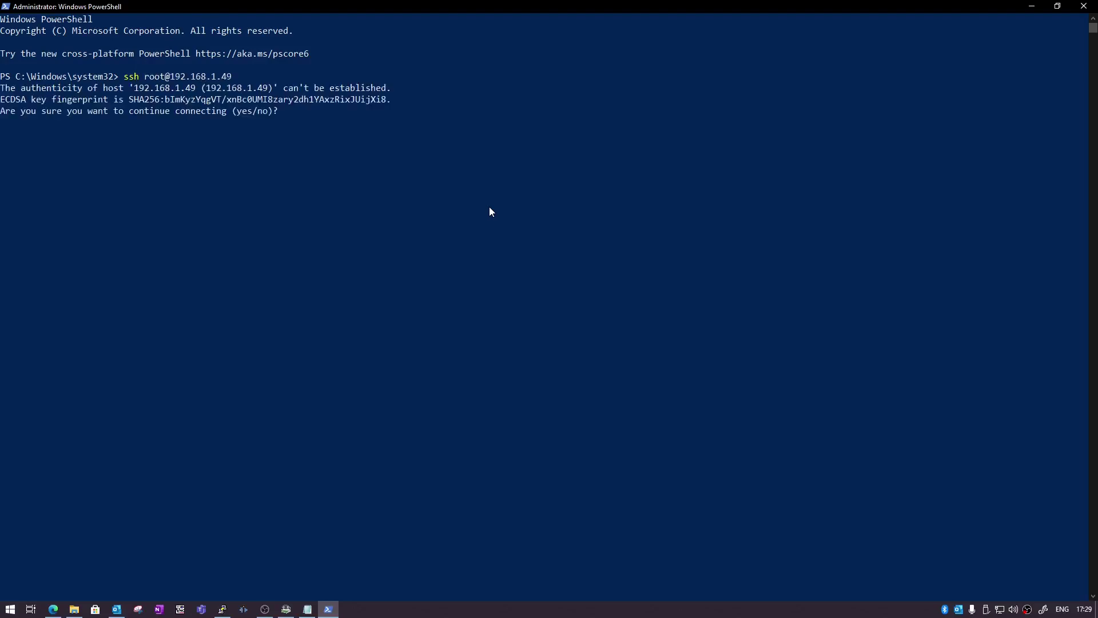
Step: Accept the NAS host key and review the user list in openmediavault
type("yes")
key("Return")
key("Return")
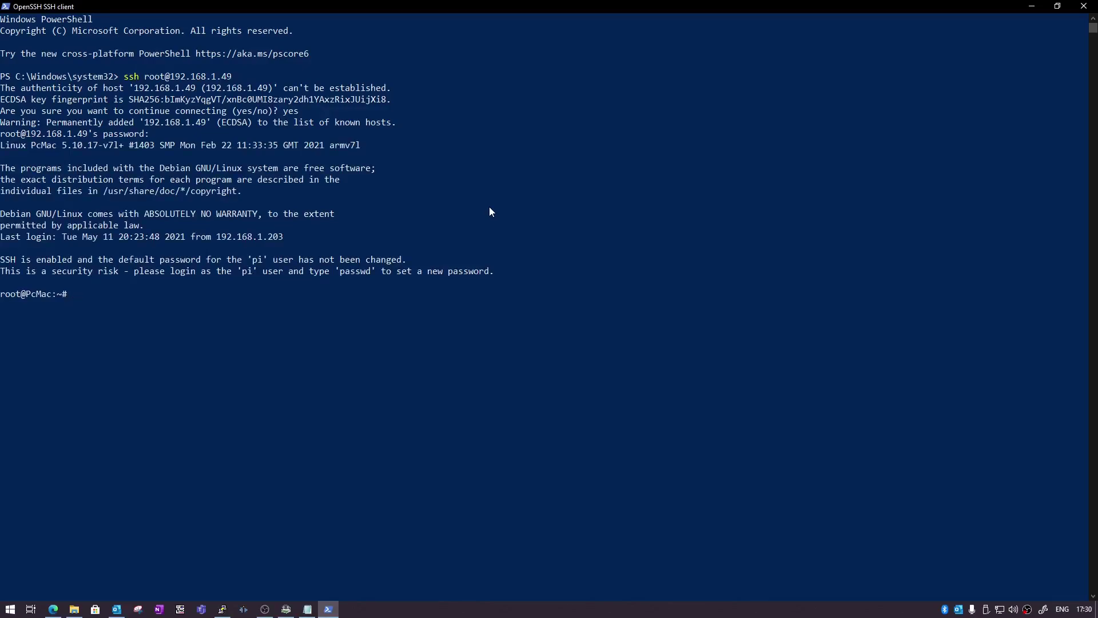
left_click(53, 608)
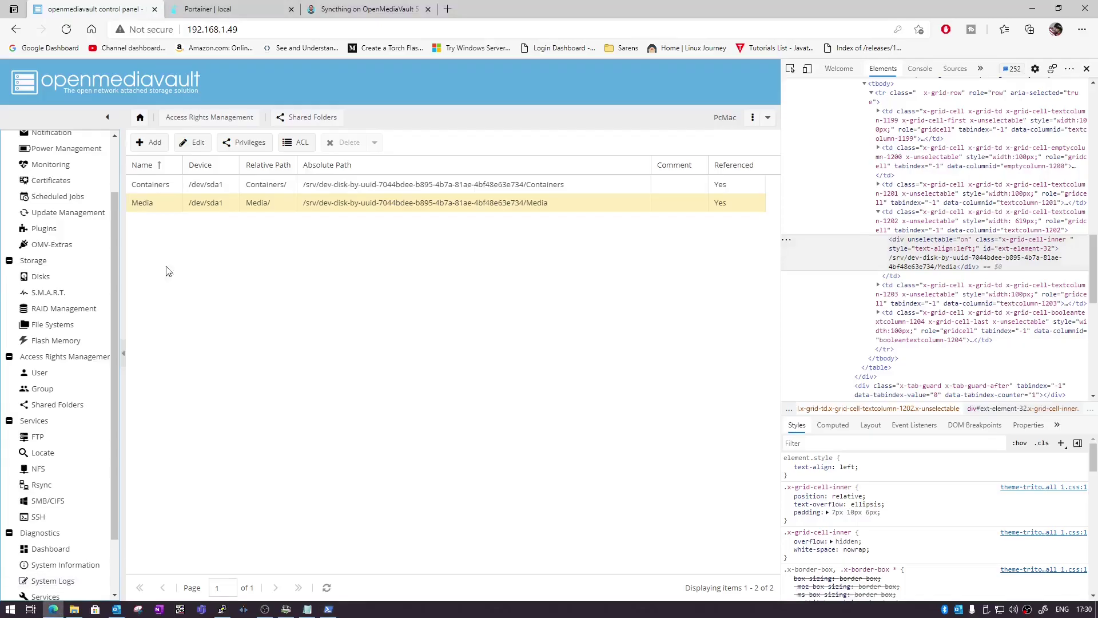
left_click(1087, 69)
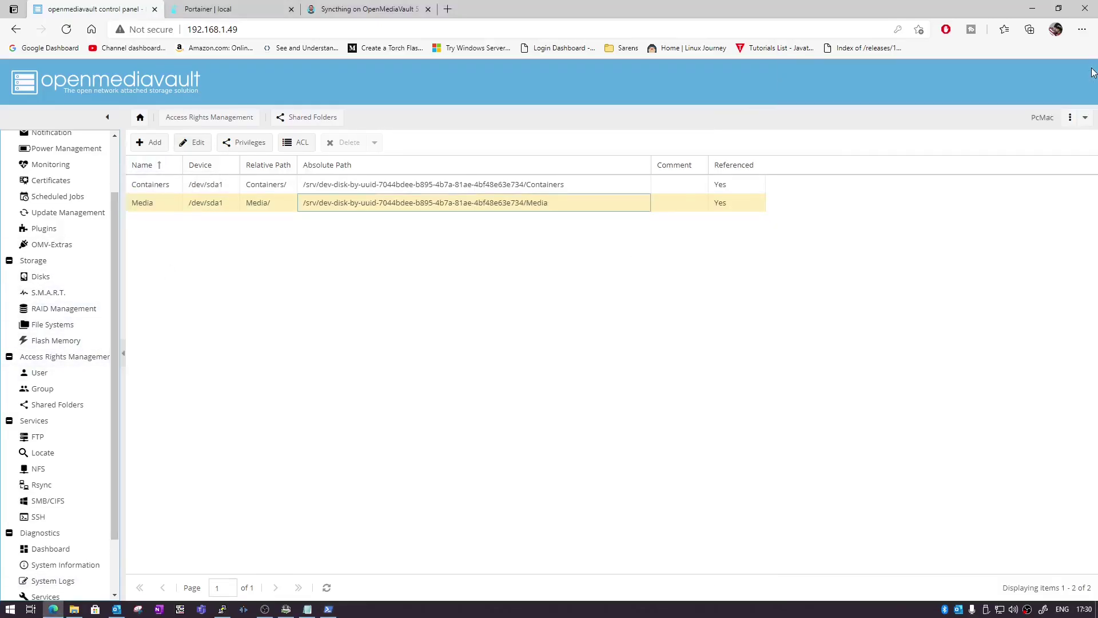
left_click(55, 374)
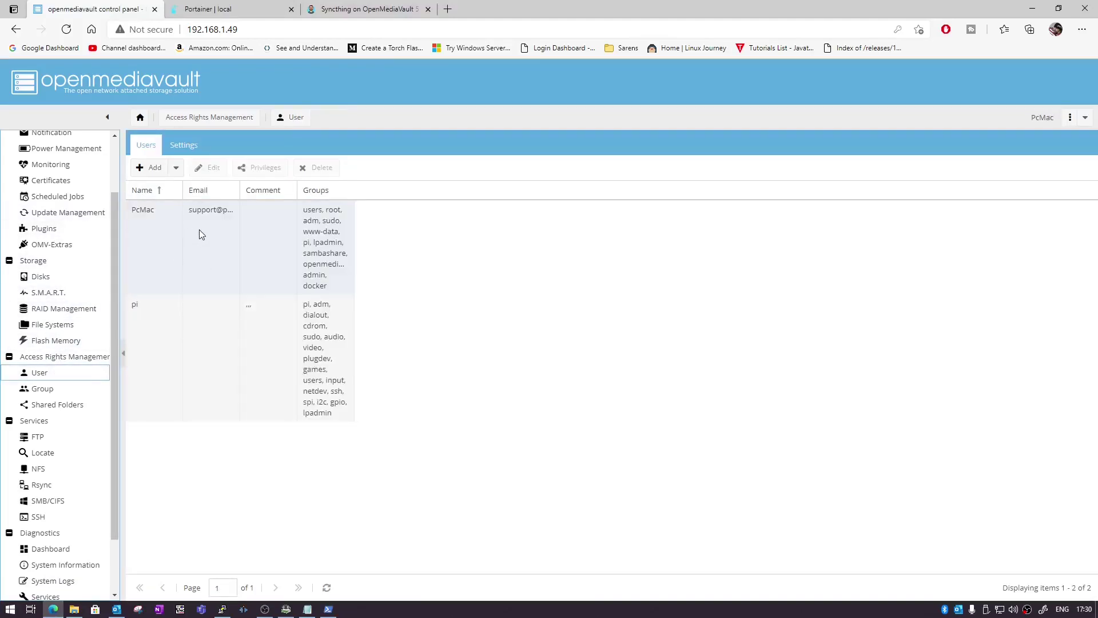
Step: Run id PcMac and highlight the returned uid=1001 and gid=100
key("alt+Tab")
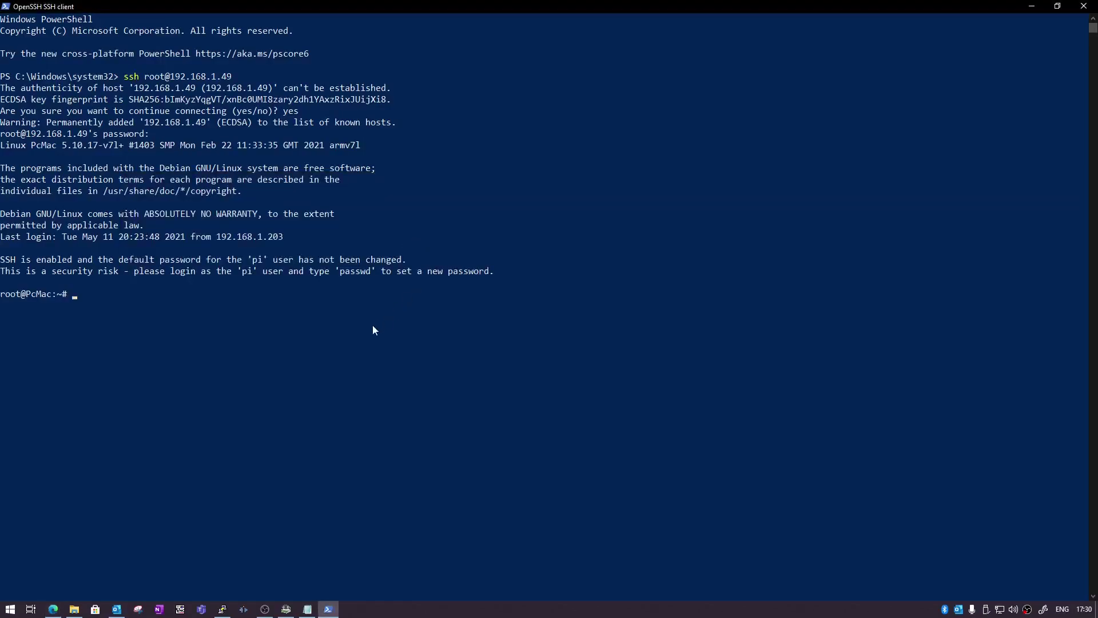
type("id PcMac")
key("Return")
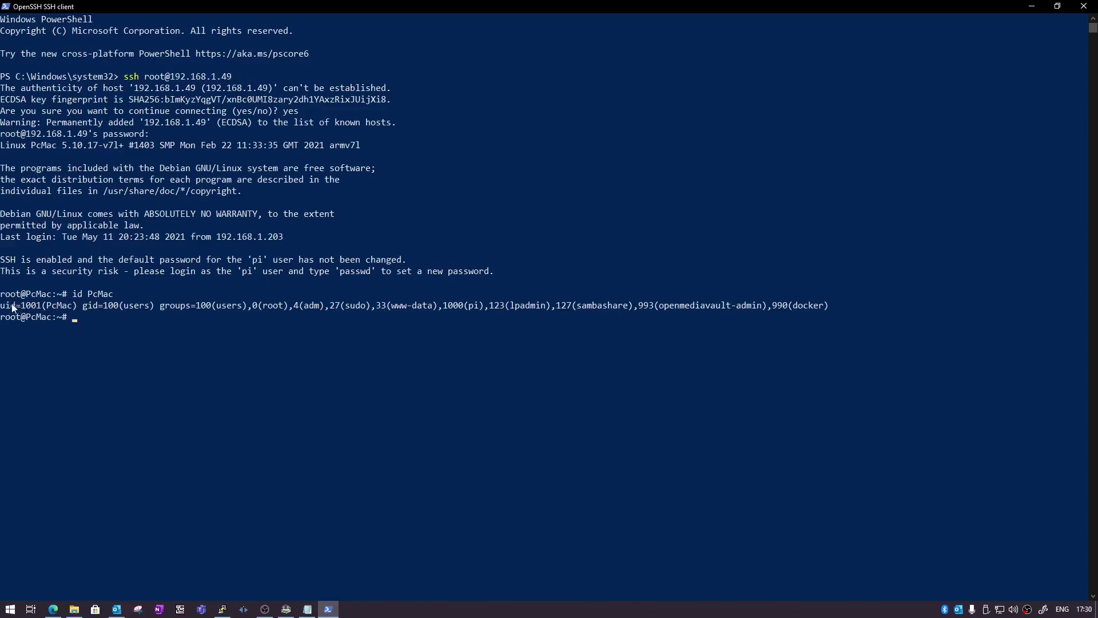
left_click_drag(2, 306, 121, 312)
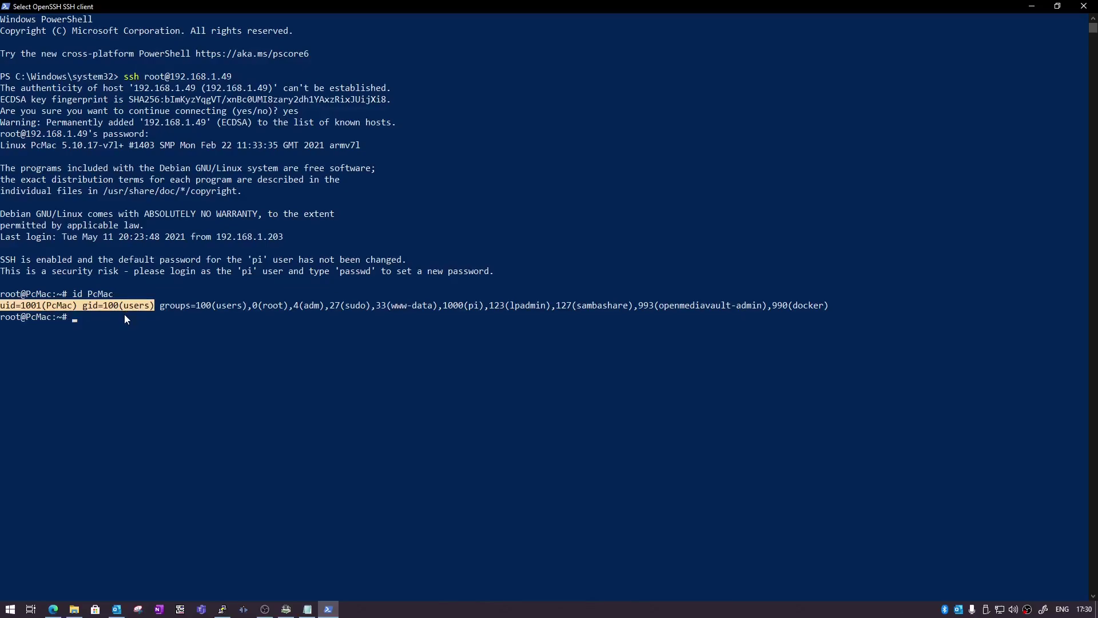
key("alt+Tab")
key("alt+Tab")
key("alt+Tab")
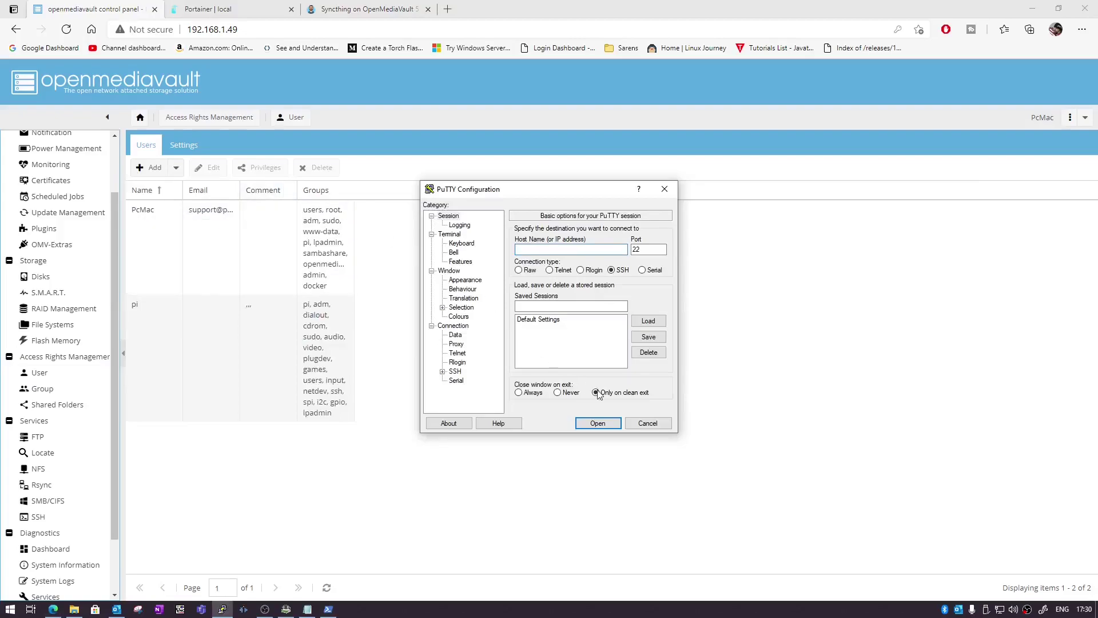
Step: Copy the edited docker run command from Notepad and paste it into the SSH session to run it
key("alt+Tab")
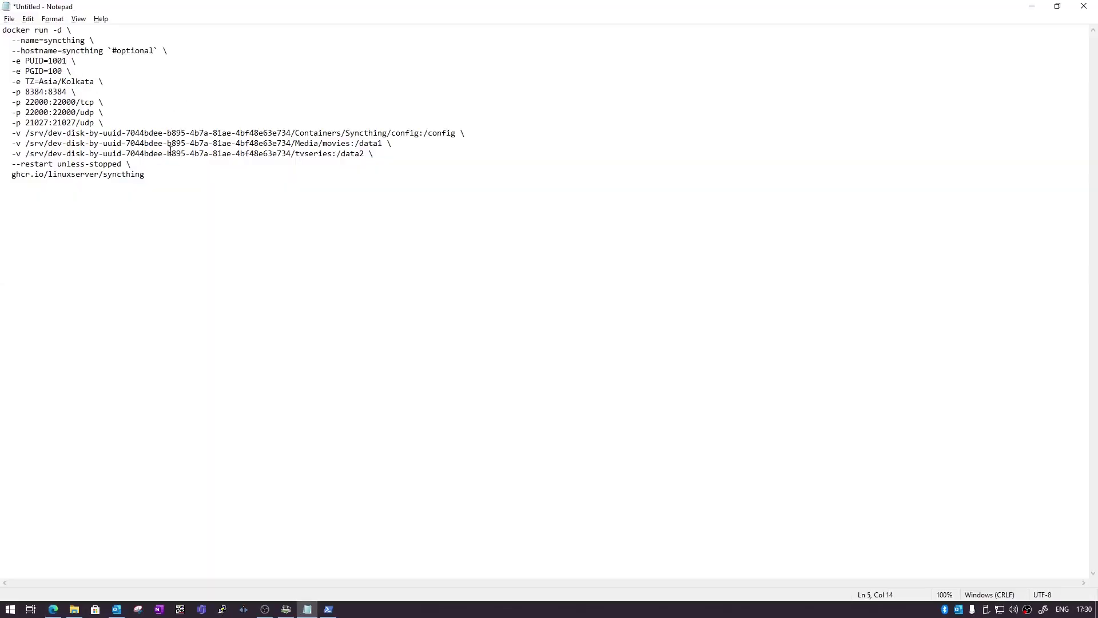
left_click_drag(148, 175, 3, 28)
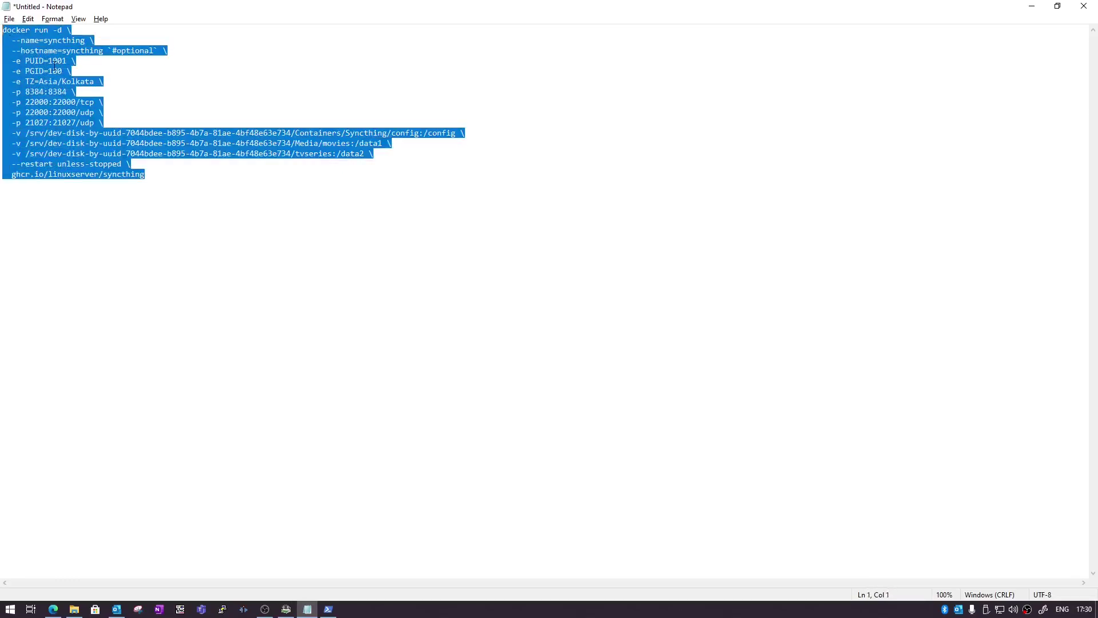
right_click(54, 65)
left_click(92, 104)
key("alt+Tab")
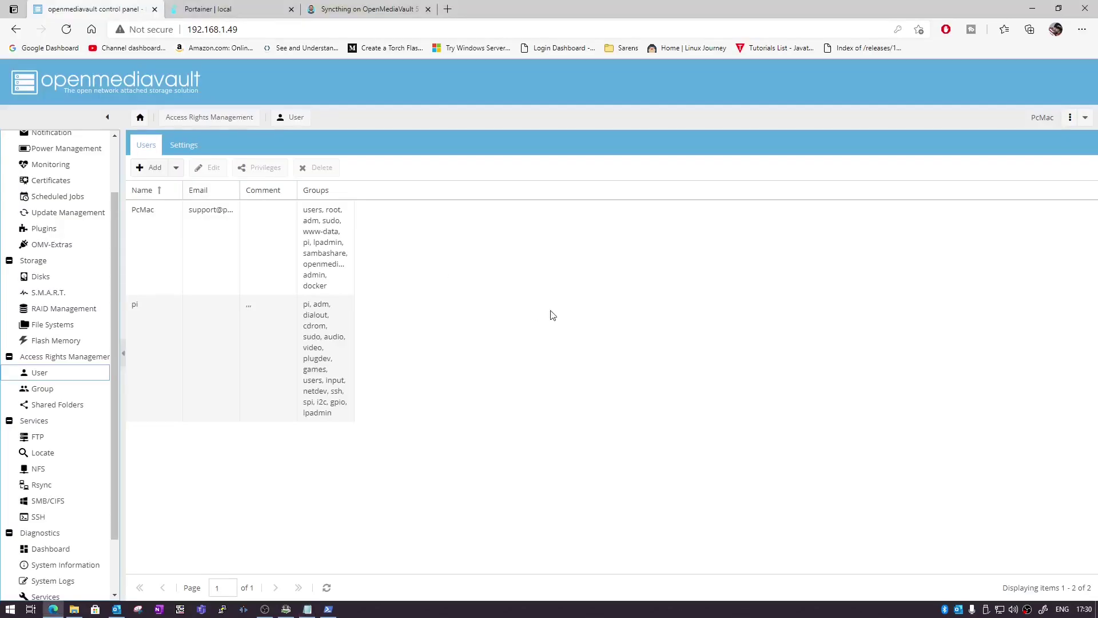
key("alt+Tab")
key("alt+Tab")
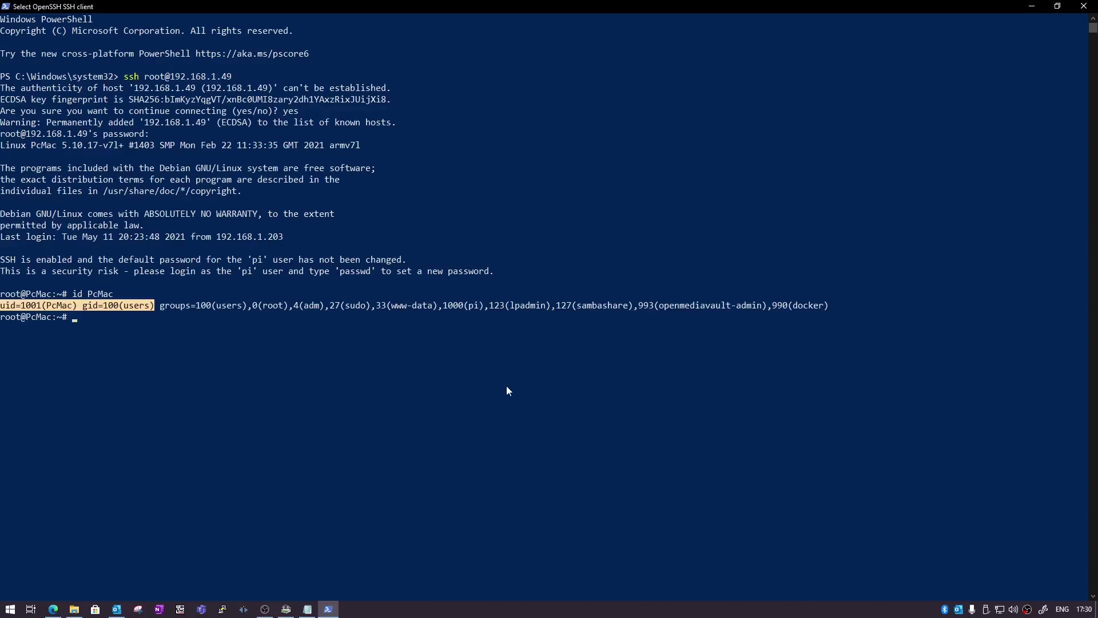
left_click(506, 386)
key("alt+Tab")
key("alt+Tab")
right_click(424, 304)
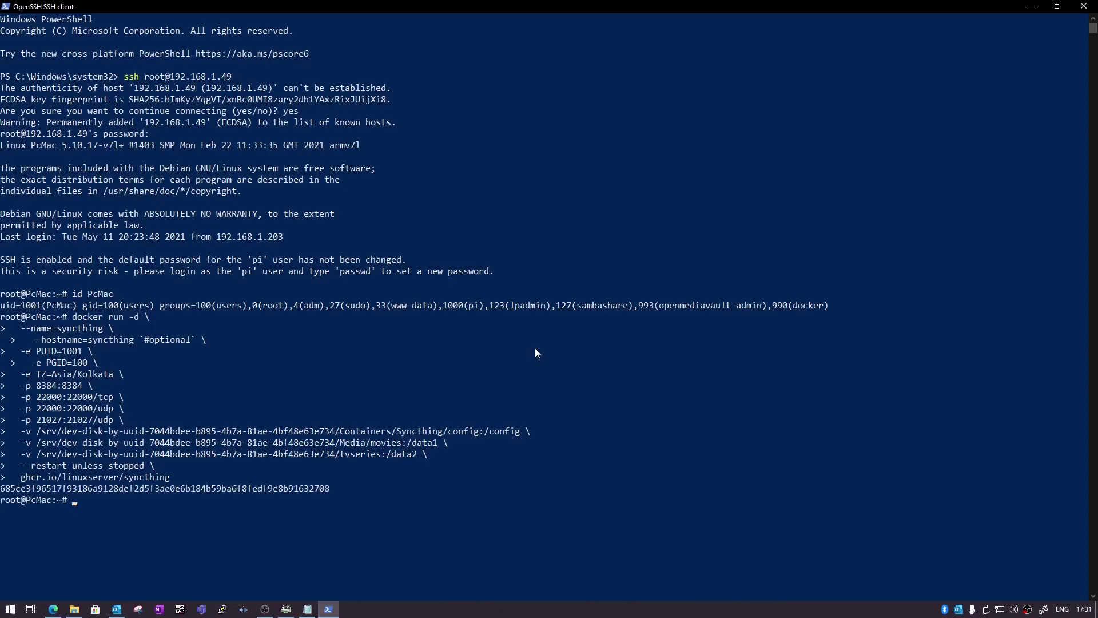
Step: Browse into Containers/Syncthing/config on the NAS to confirm the files, then return to the terminal
left_click(74, 609)
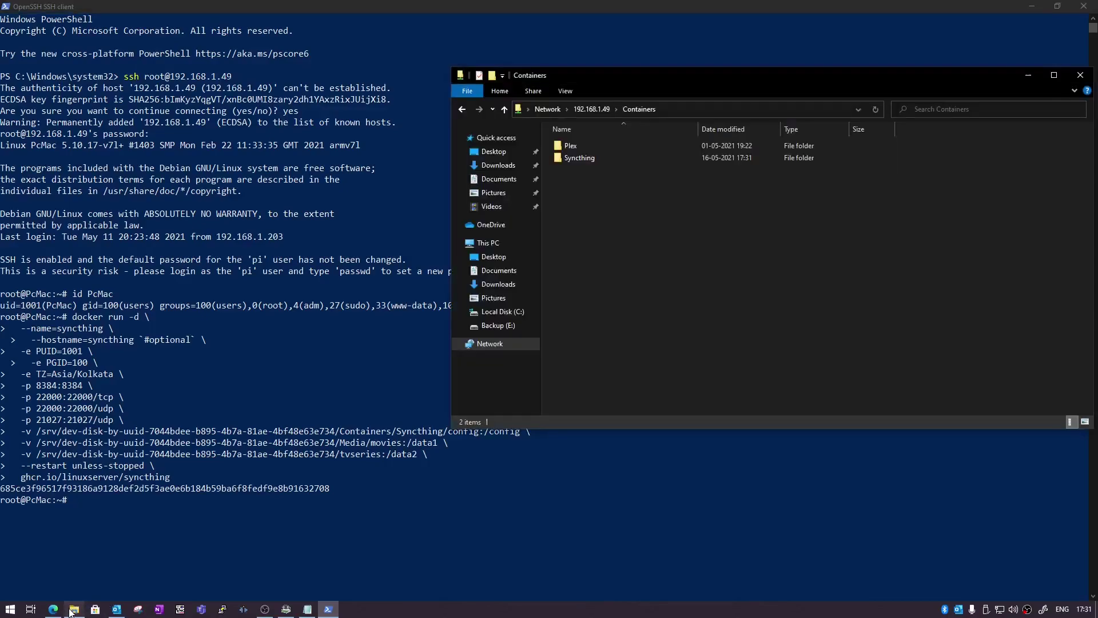
double_click(589, 159)
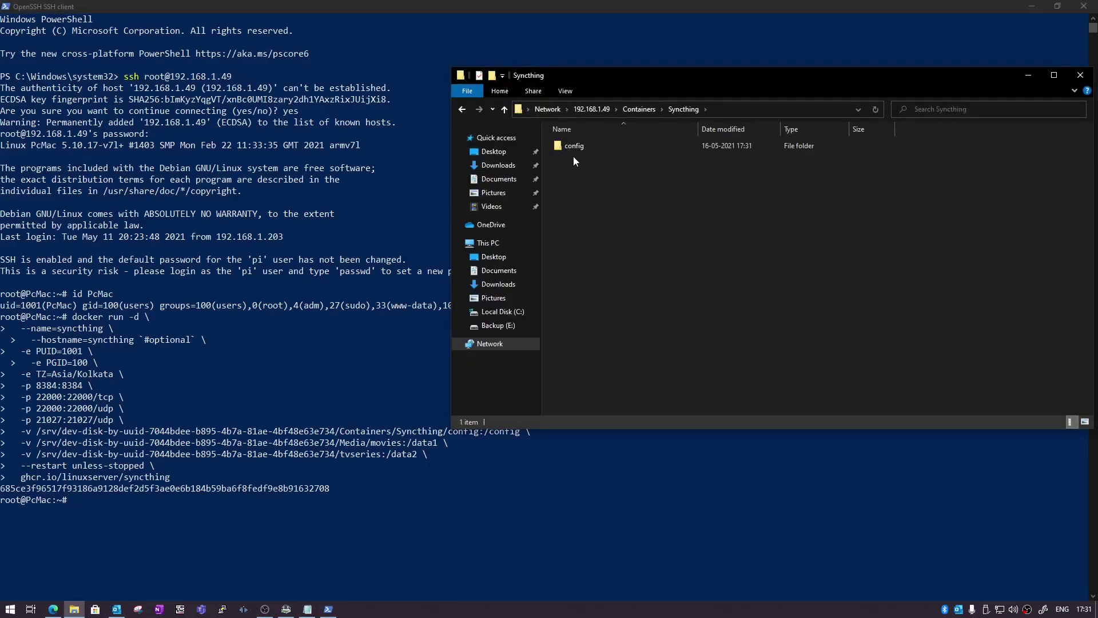
double_click(568, 146)
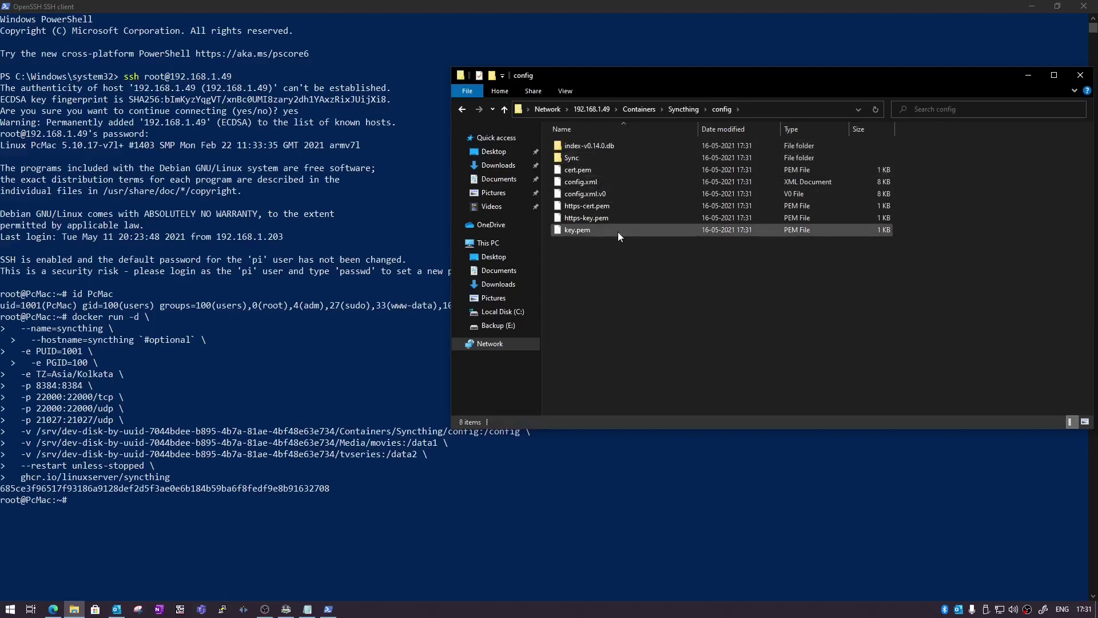
left_click(464, 110)
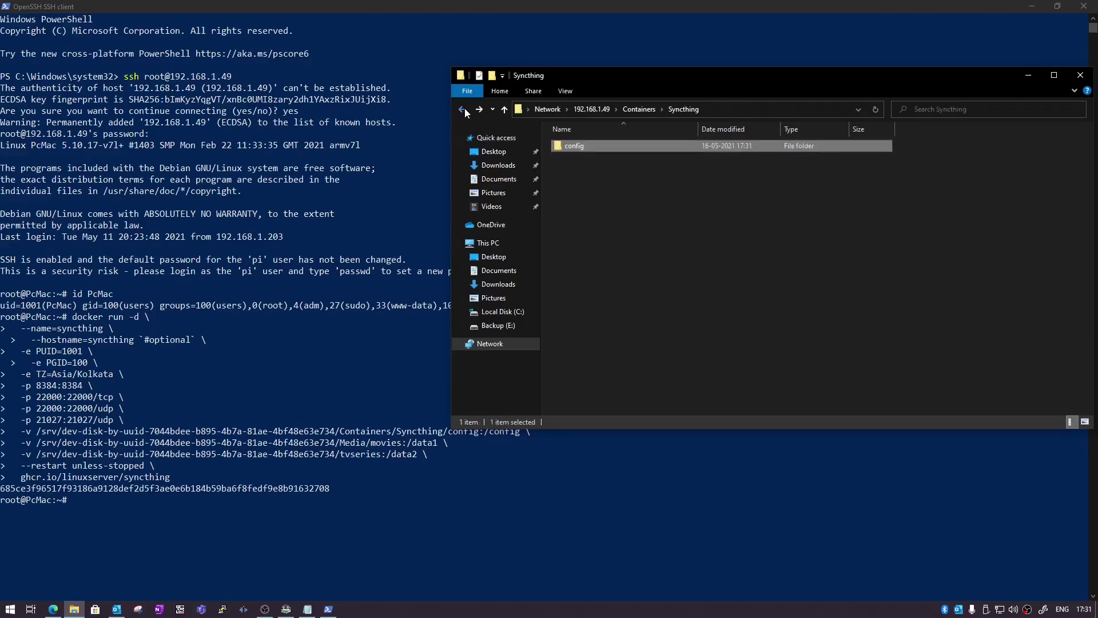
left_click(463, 109)
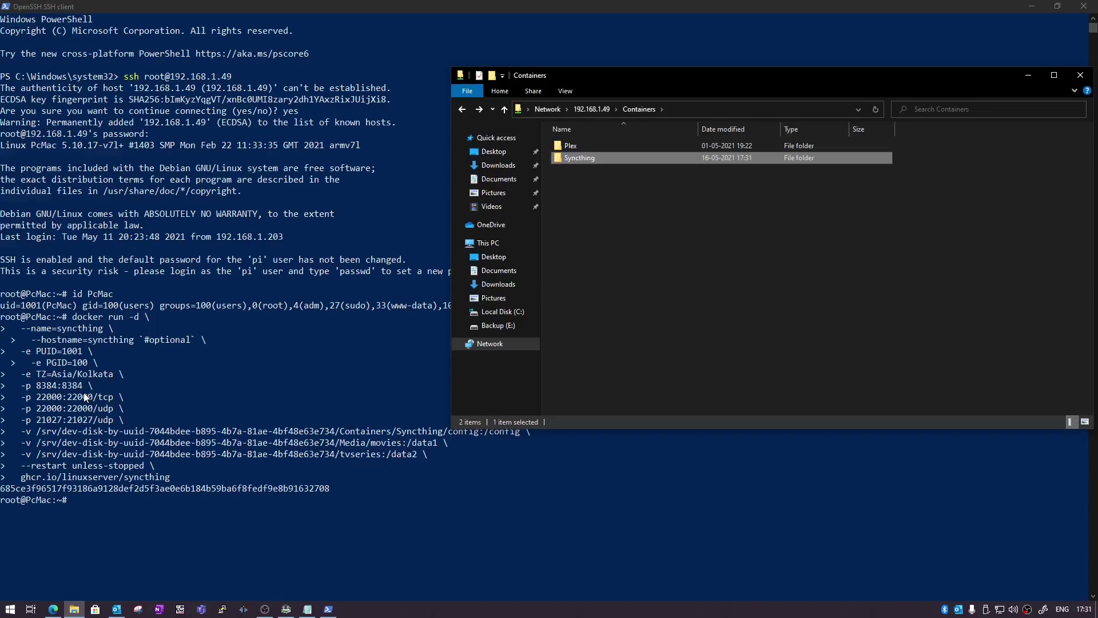
left_click(43, 390)
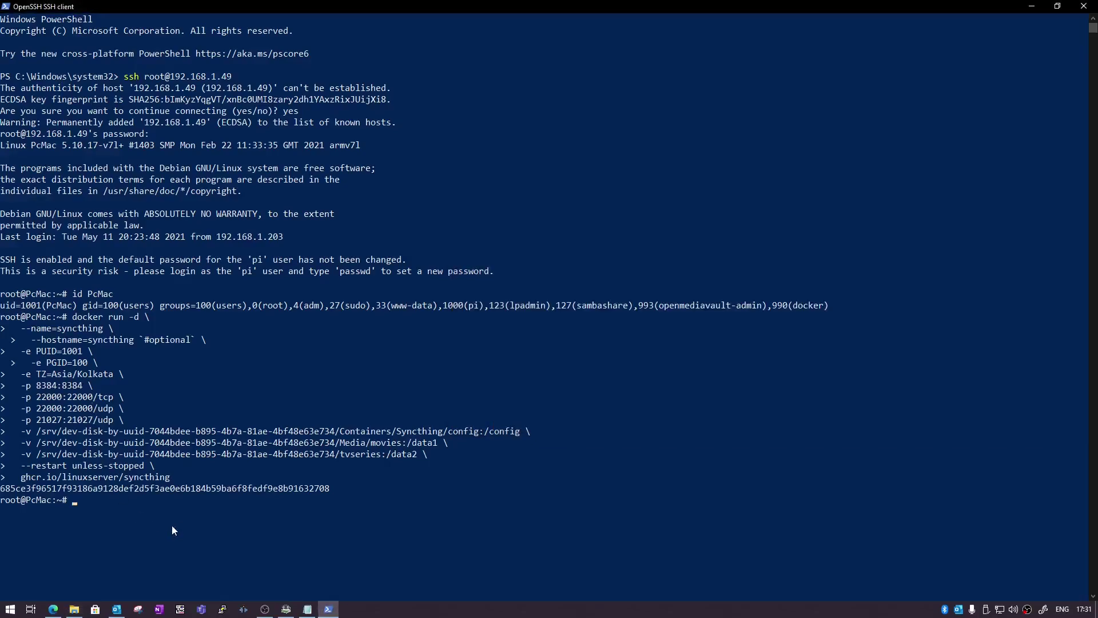
Step: Refresh Portainer's container list to see syncthing running on ports 8384, 22000 and 21027
left_click(52, 609)
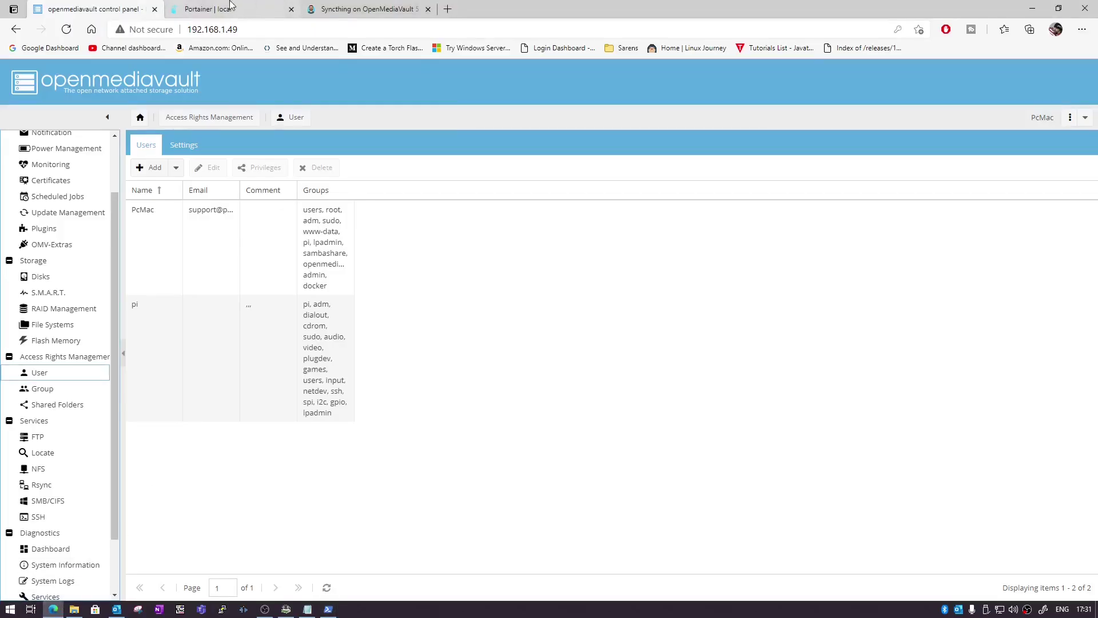
left_click(231, 7)
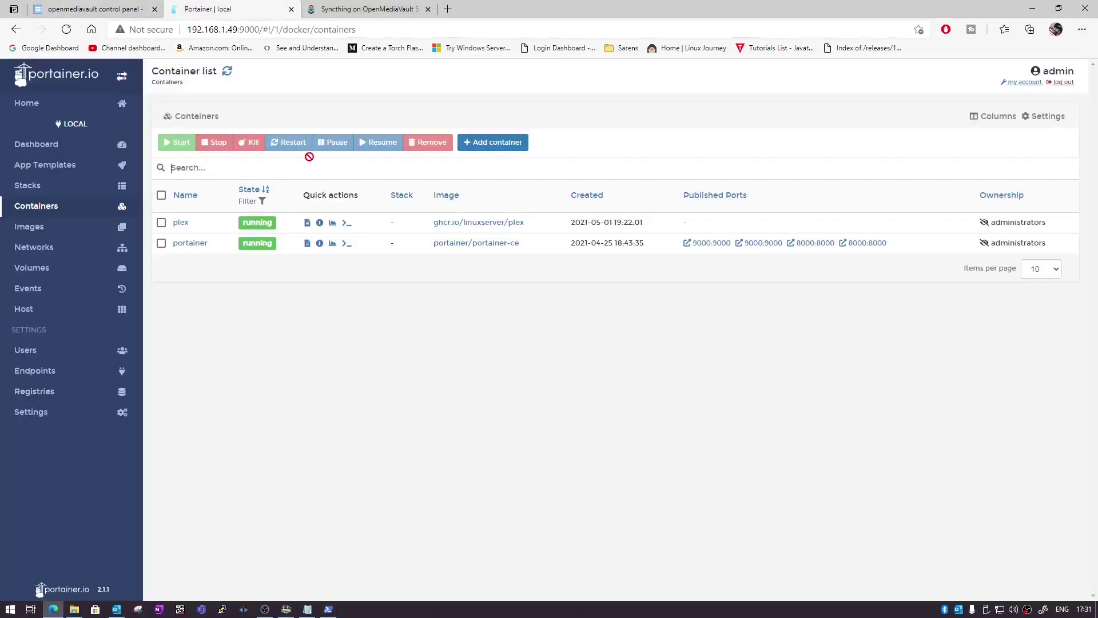
left_click(227, 73)
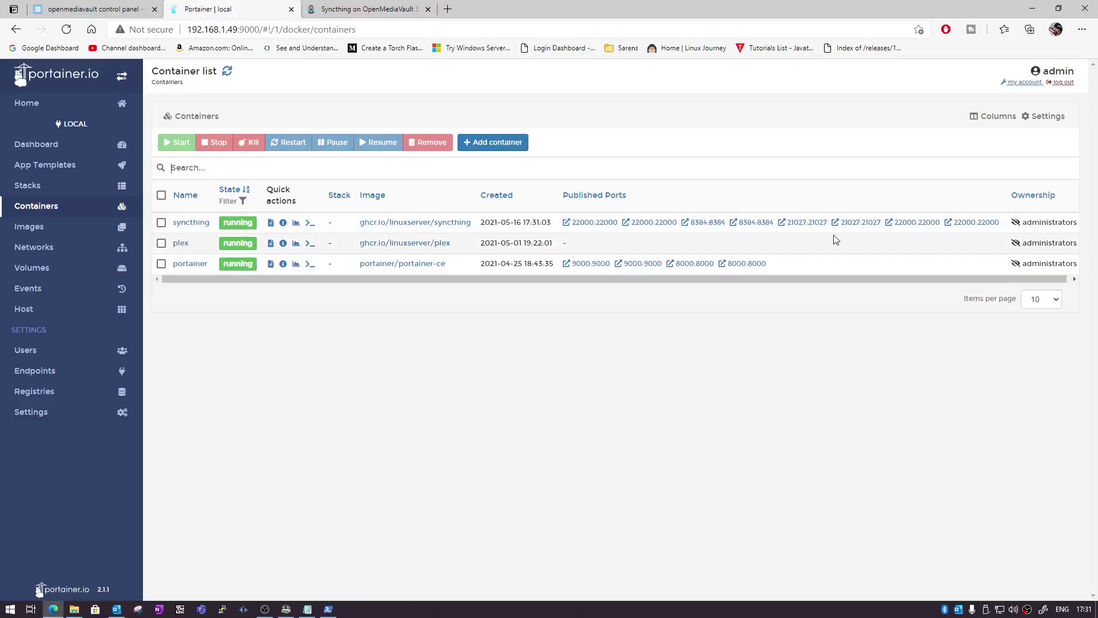
left_click(448, 10)
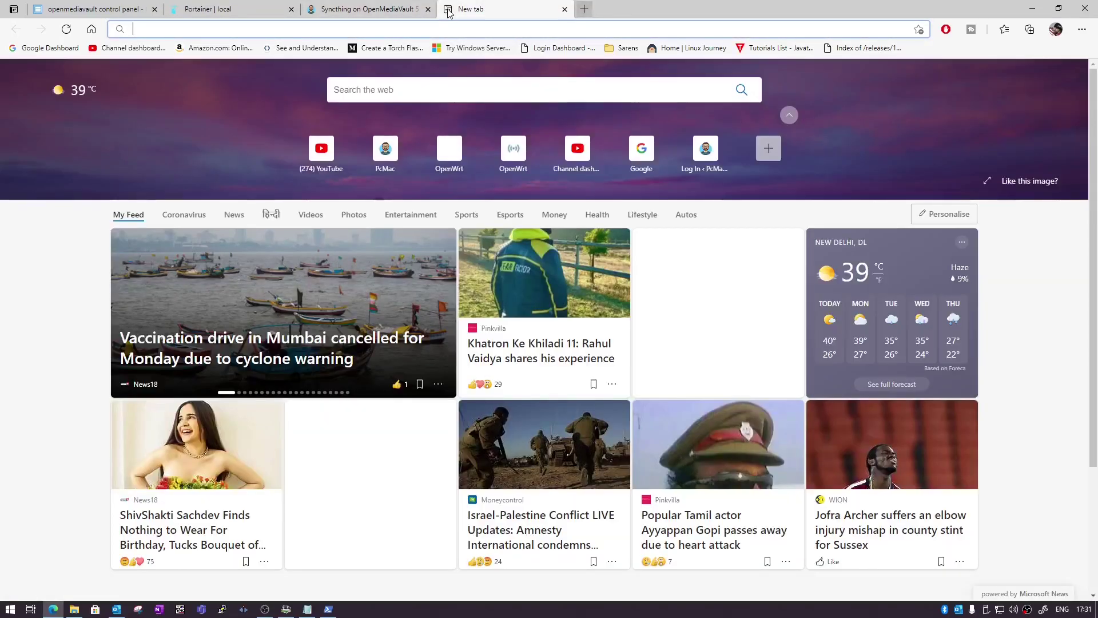
Step: Go to 192.168.1.49:8384 and answer No to Syncthing's usage reporting prompt
type("19")
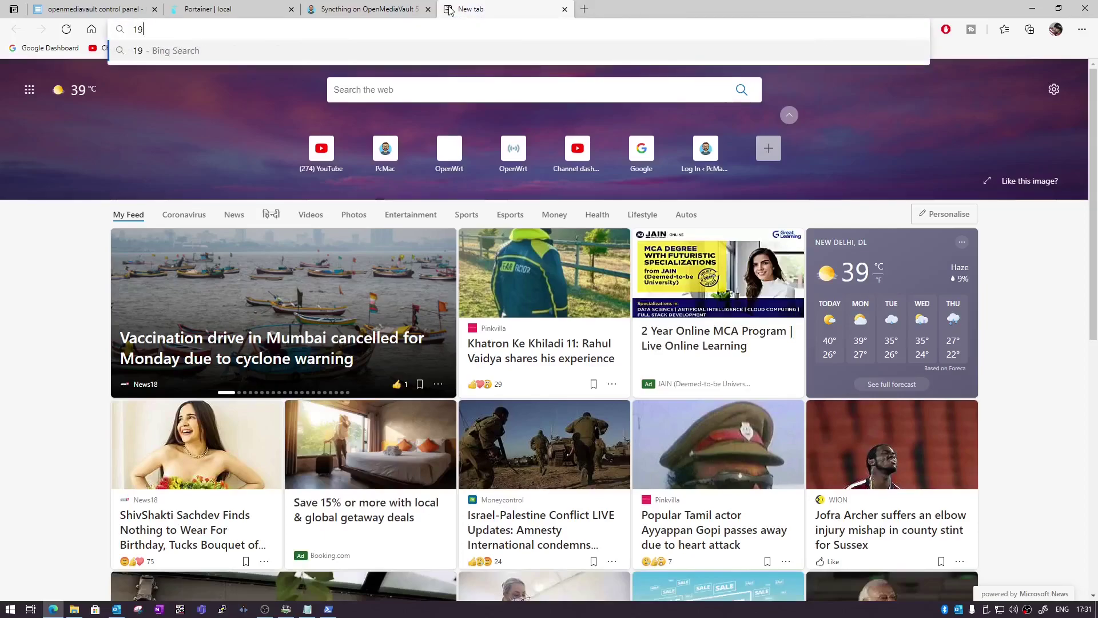
type("2.168.1.49")
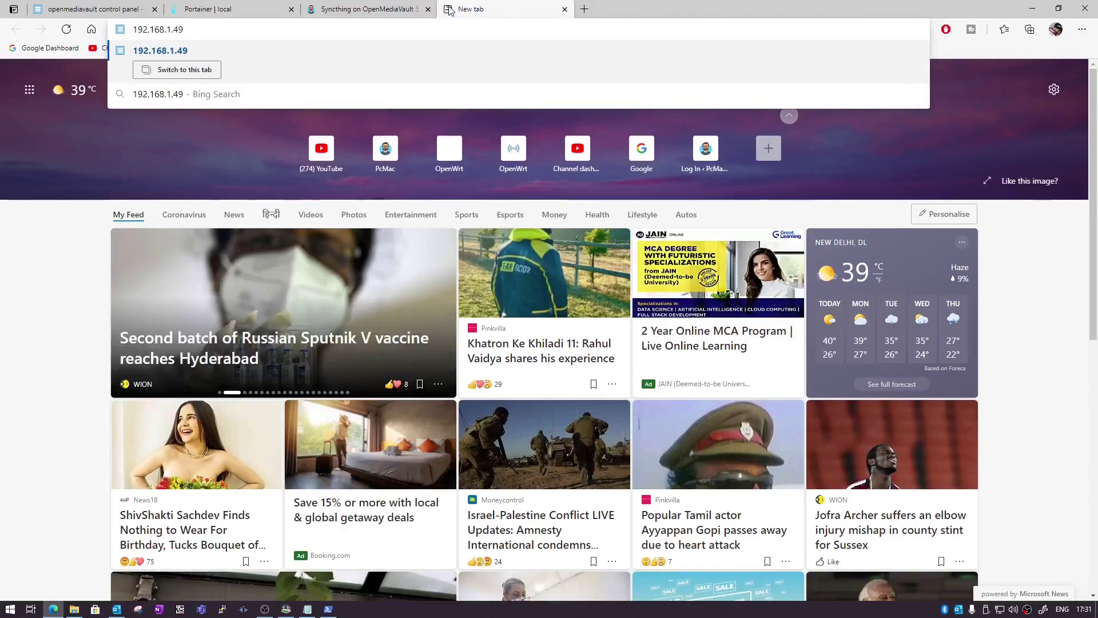
type(":8384")
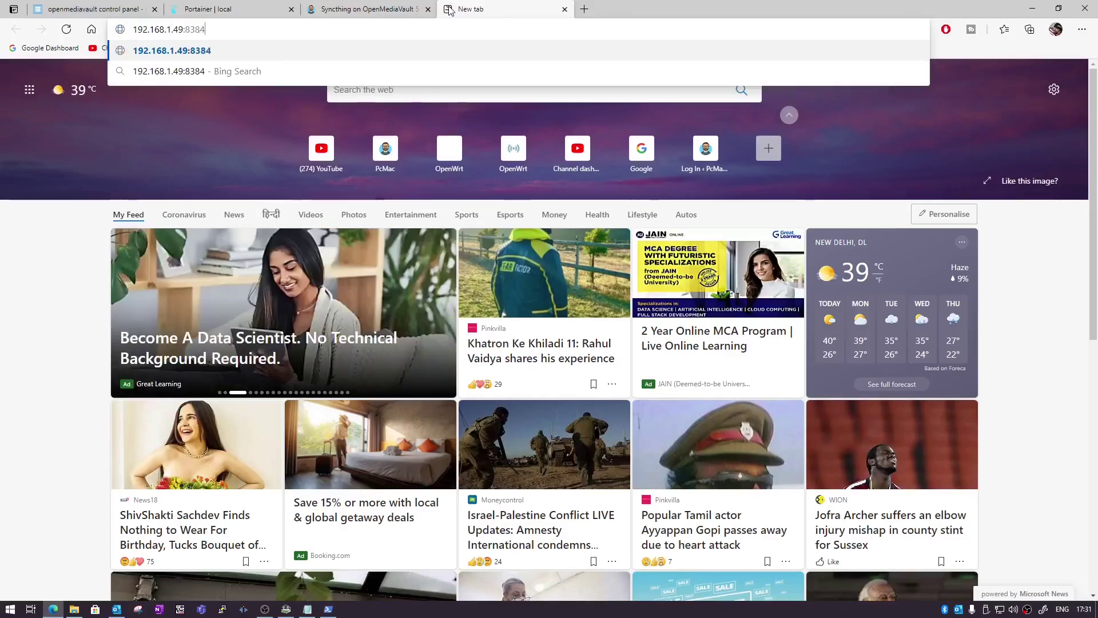
key("Return")
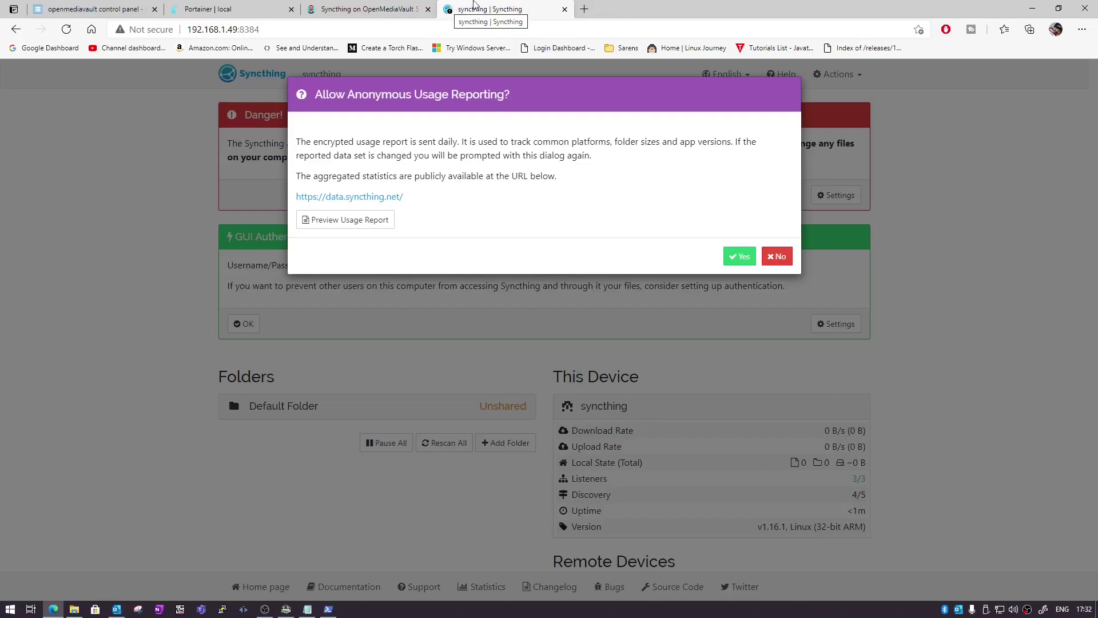
left_click(778, 256)
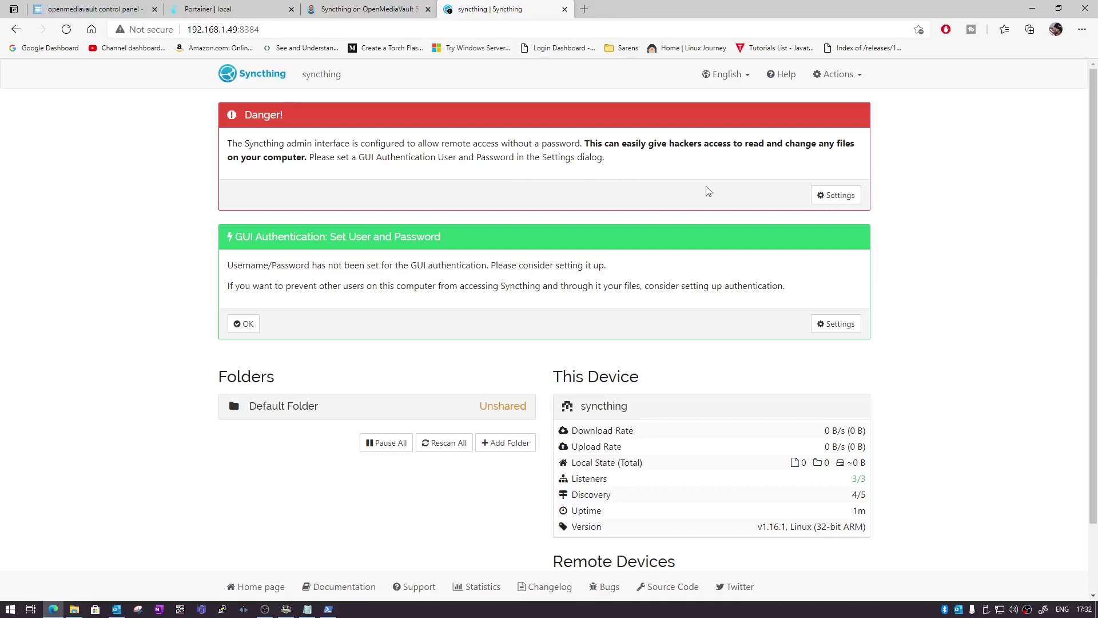
Step: In Syncthing Settings, change the Device Name from syncthing to PcMac and save
left_click(838, 195)
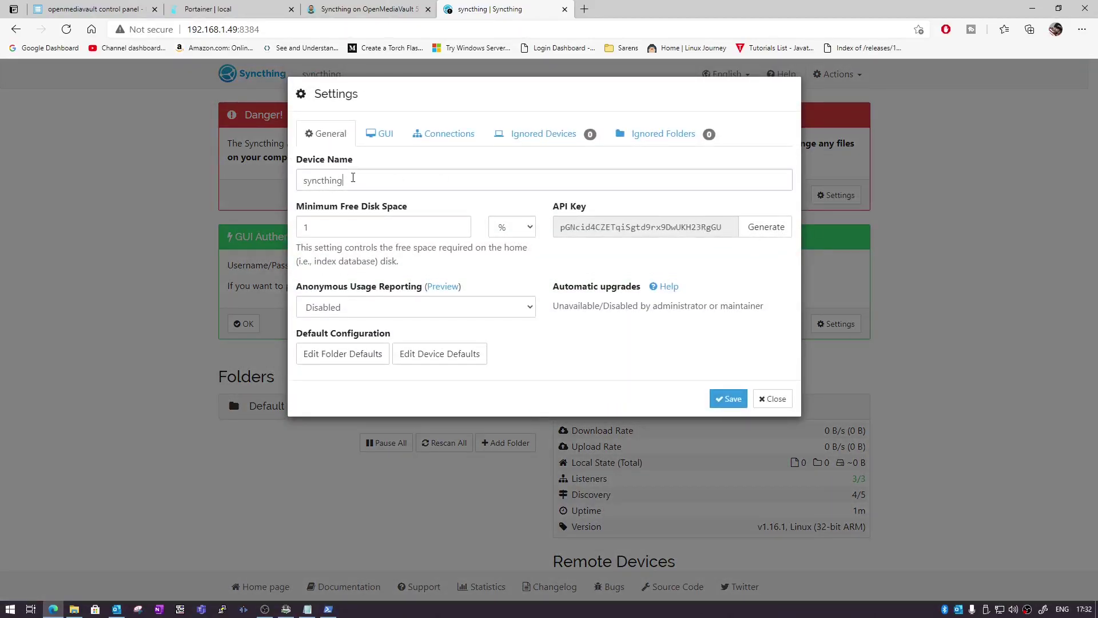
left_click_drag(353, 177, 297, 180)
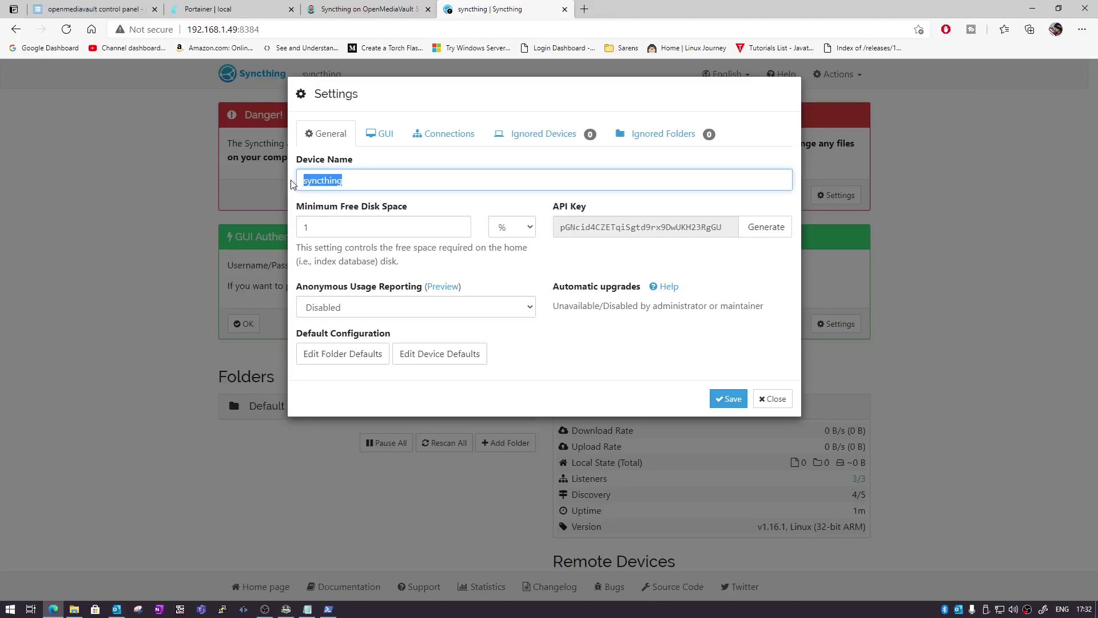
type("PcMac")
left_click(734, 399)
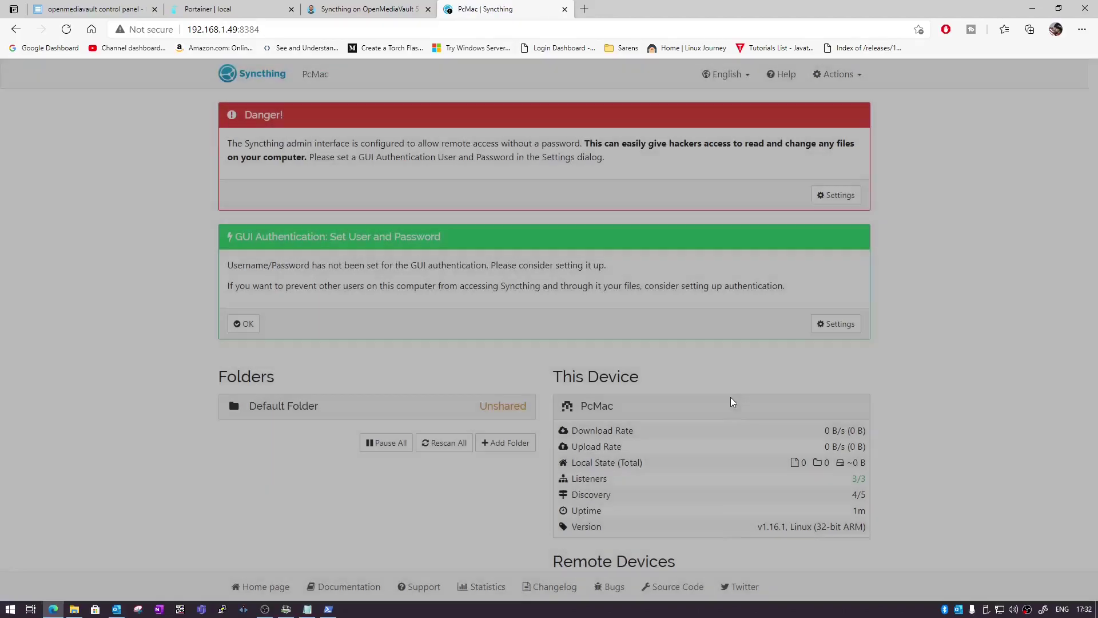
Step: Set a login user name and password for the Syncthing web interface
left_click(835, 195)
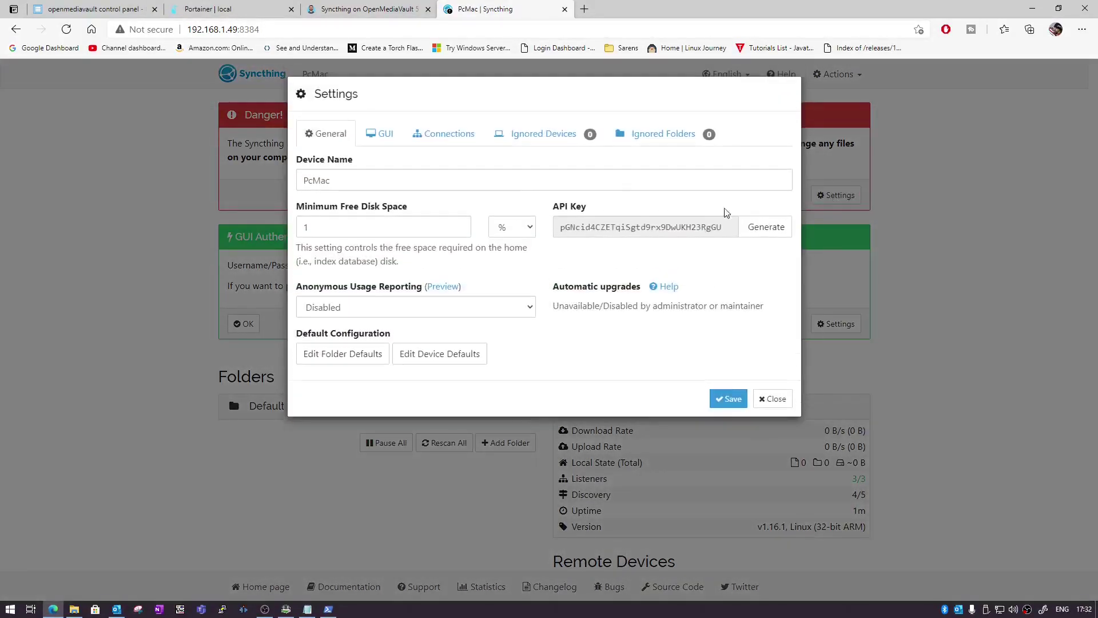
left_click(384, 134)
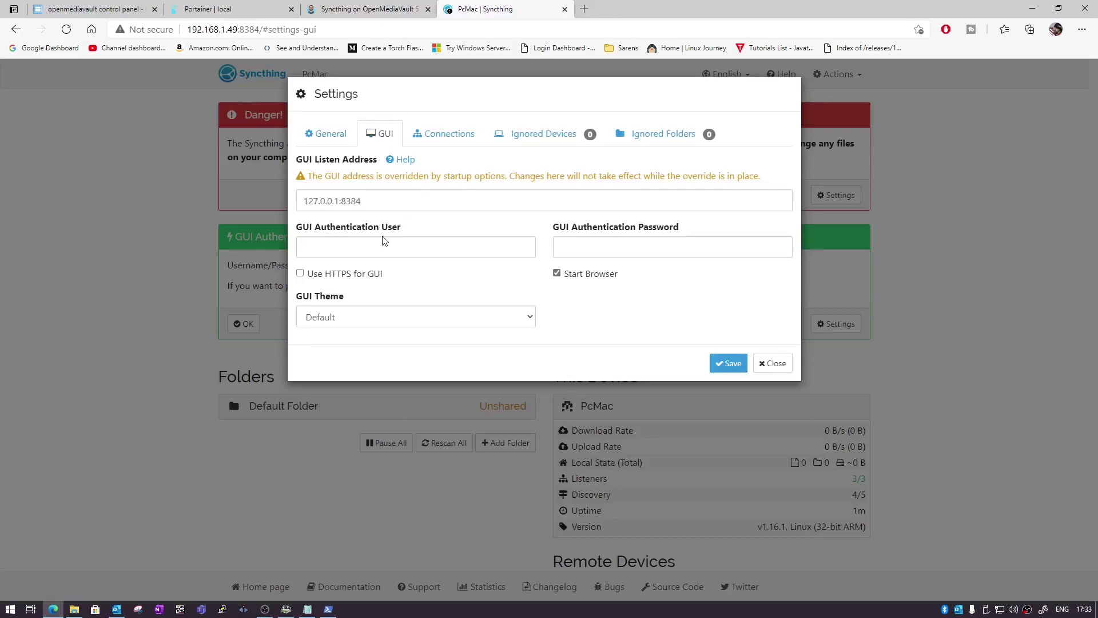
left_click(406, 244)
type("PcMac")
left_click(606, 249)
type("**********")
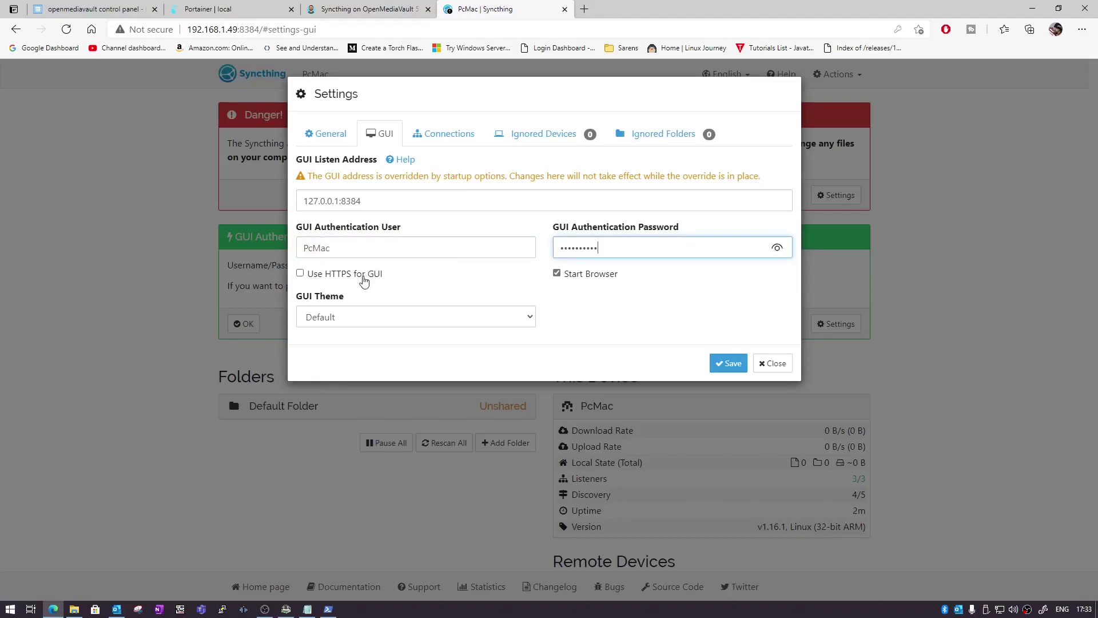
Step: Enable HTTPS for the GUI, choose the Dark theme, save, and let Edge remember the password
left_click(303, 275)
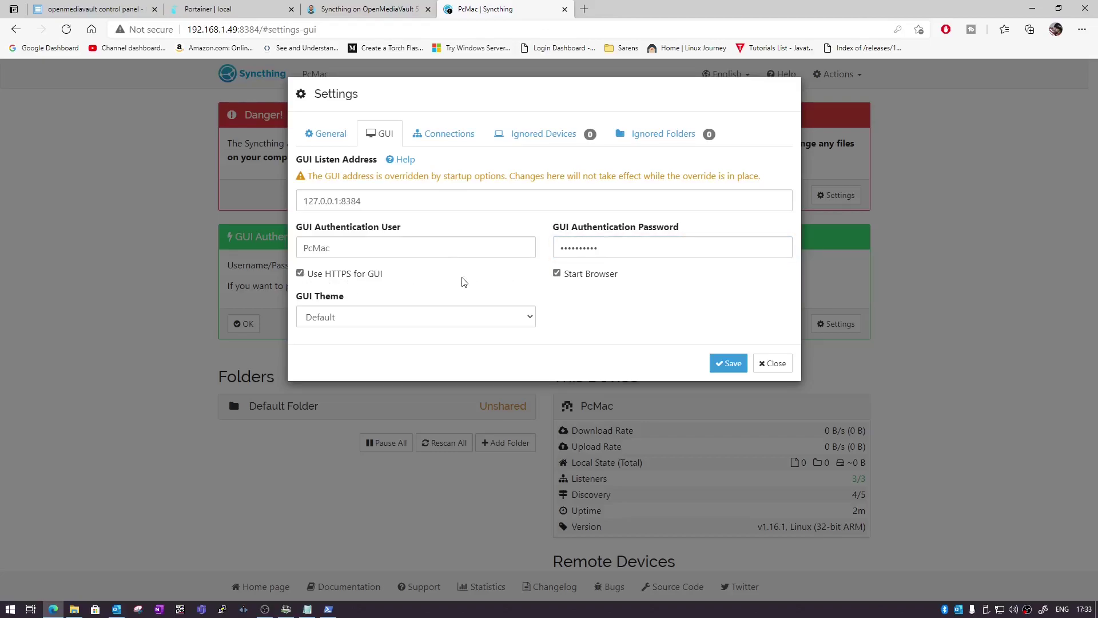
left_click(532, 319)
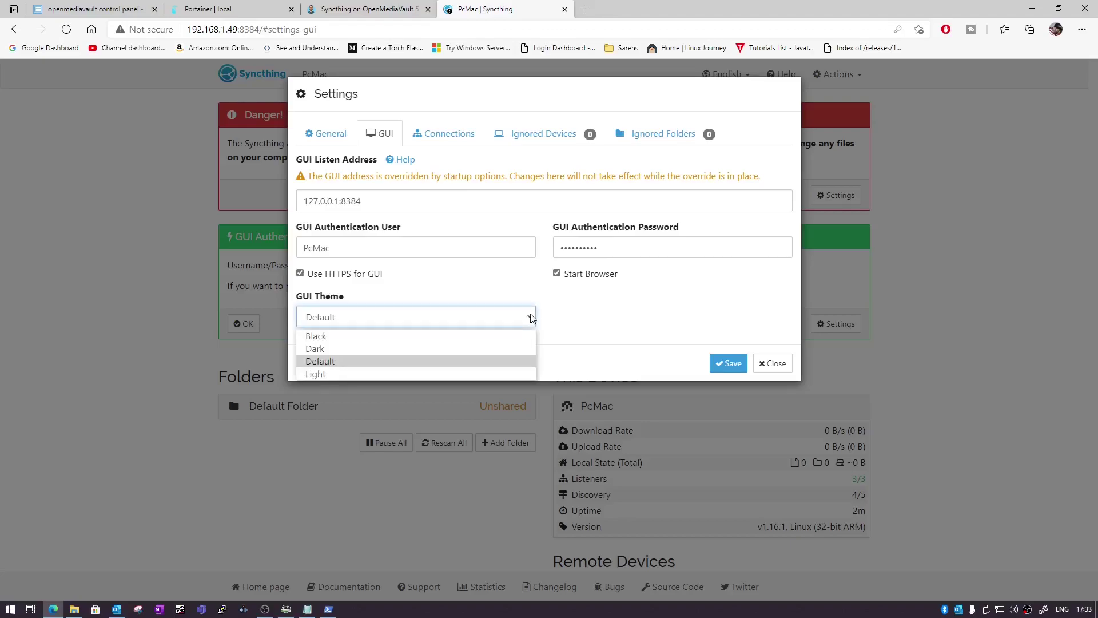
left_click(415, 350)
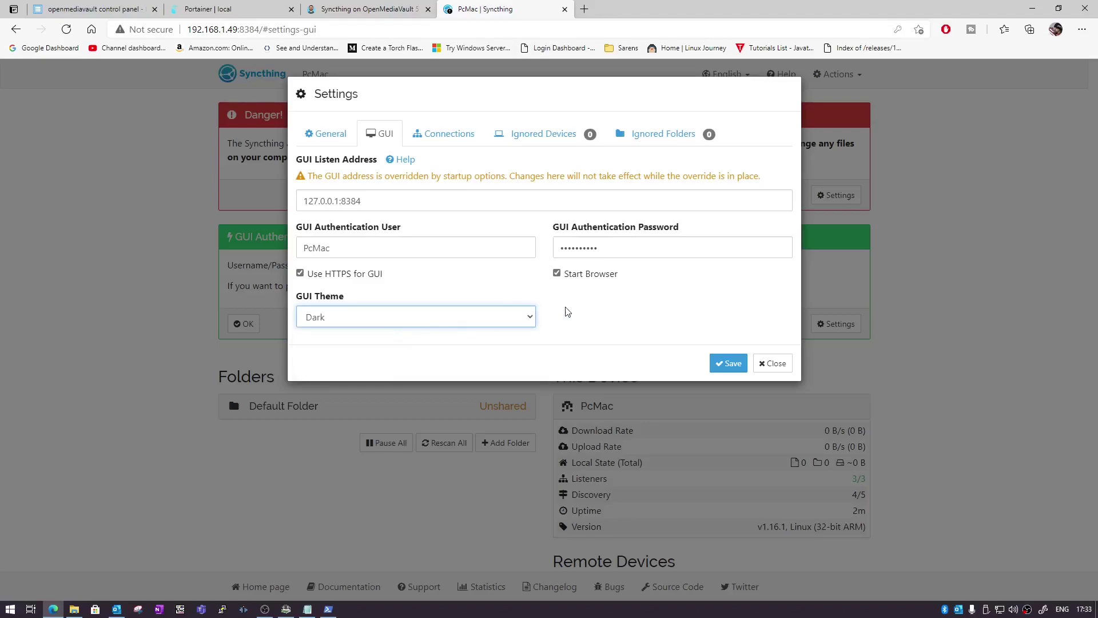
left_click(727, 365)
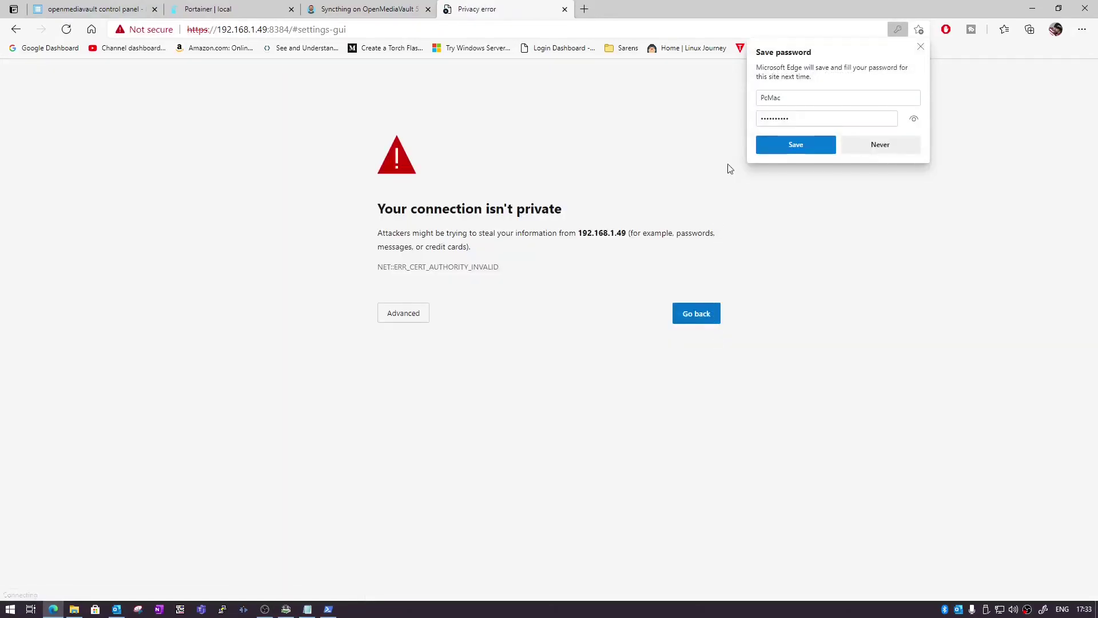
left_click(794, 146)
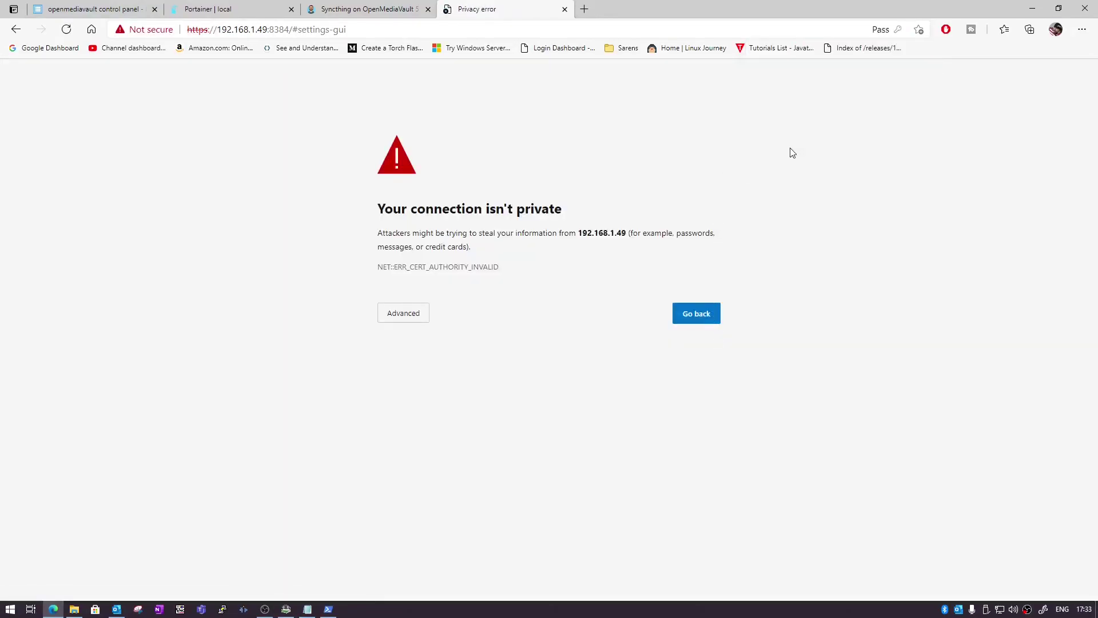
Step: Proceed past Edge's certificate warning to 192.168.1.49 and enter the GUI user name and password
left_click(404, 315)
left_click(420, 403)
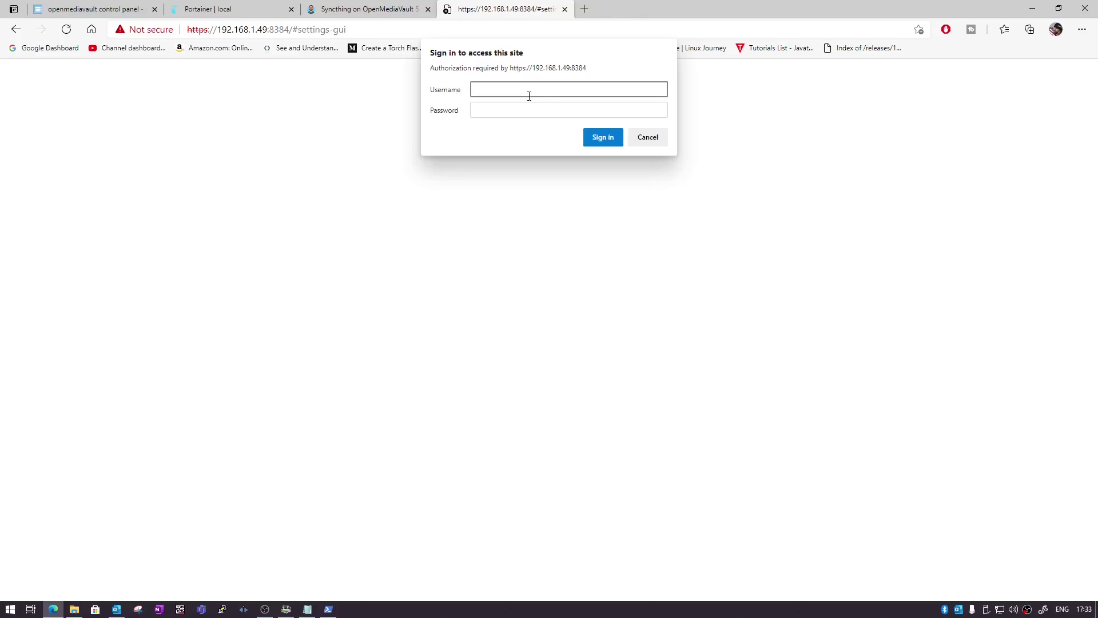
type("PcMac")
key("Tab")
type("••••••••••")
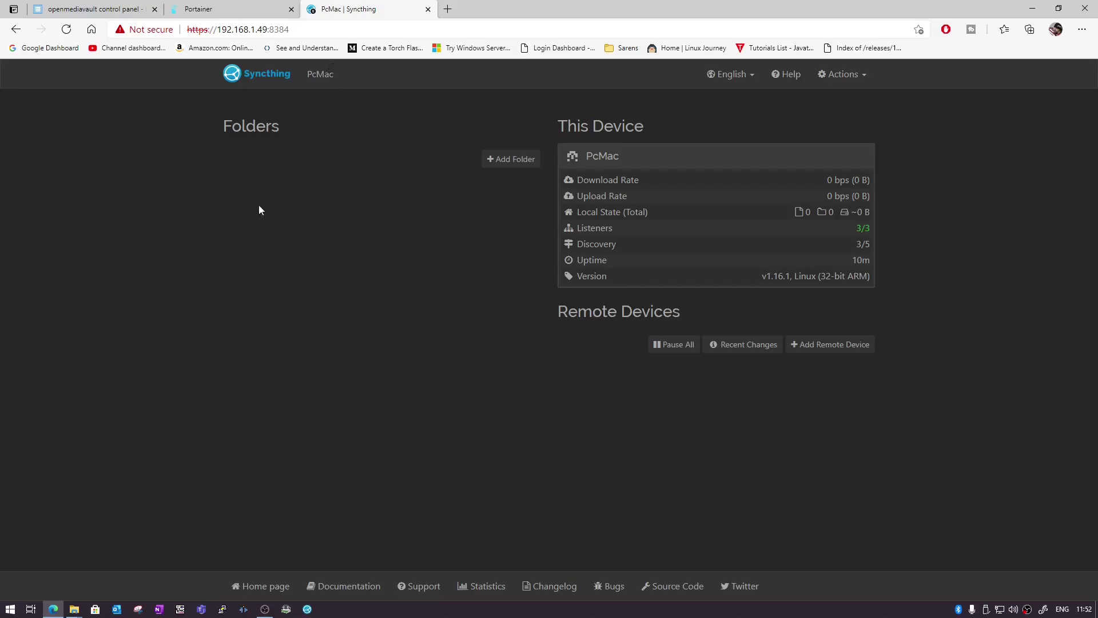
Step: Launch Syncthing on the Windows computer and allow it to run
left_click(307, 610)
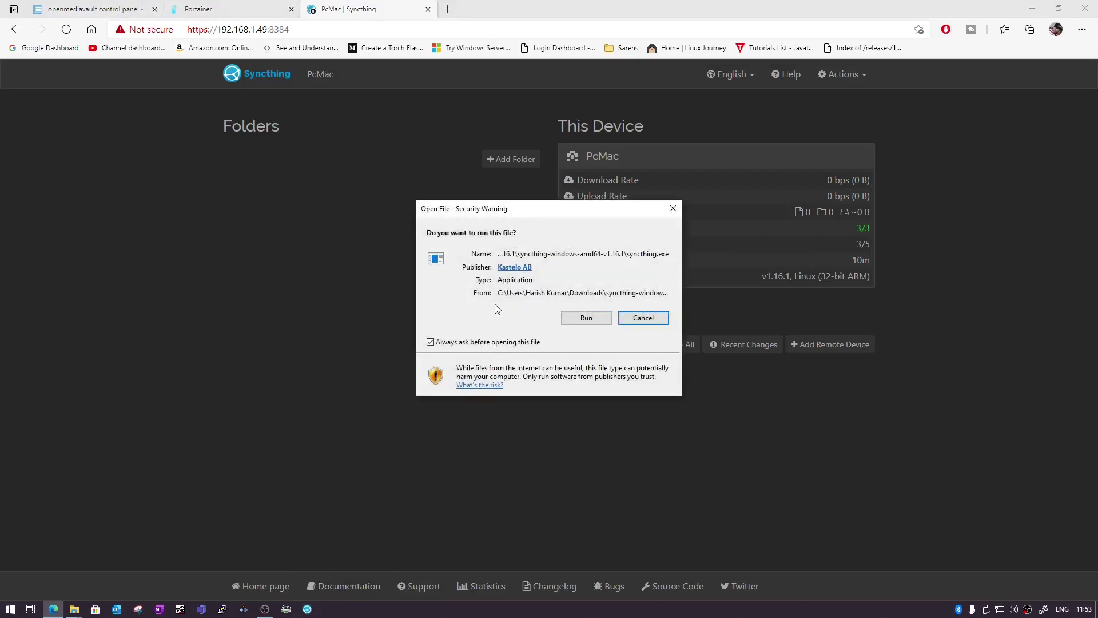
left_click(576, 319)
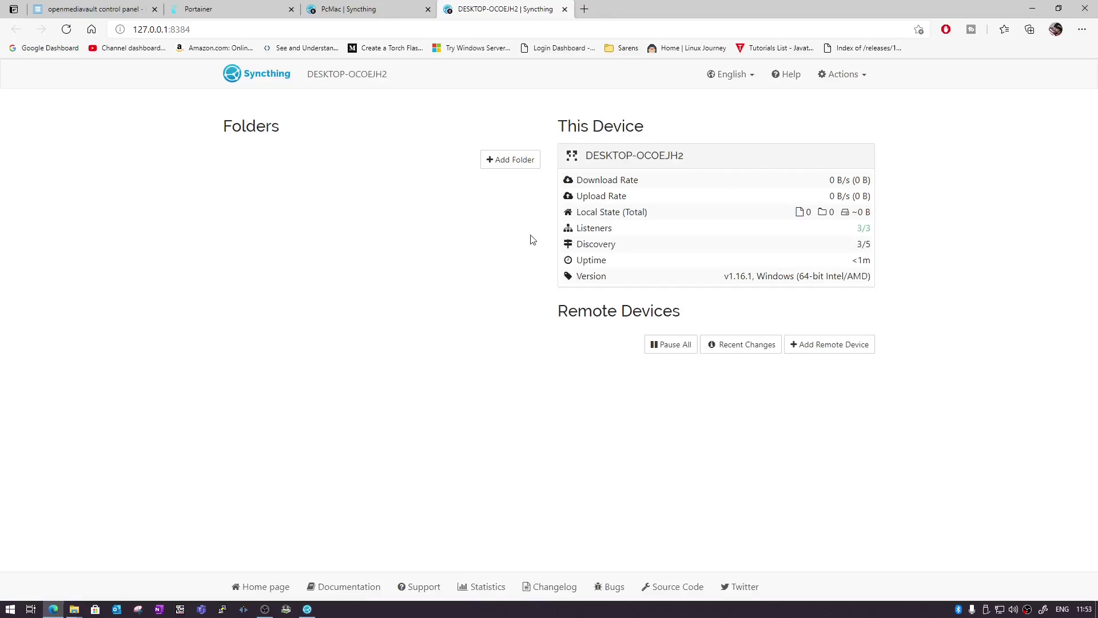
left_click_drag(309, 78, 390, 81)
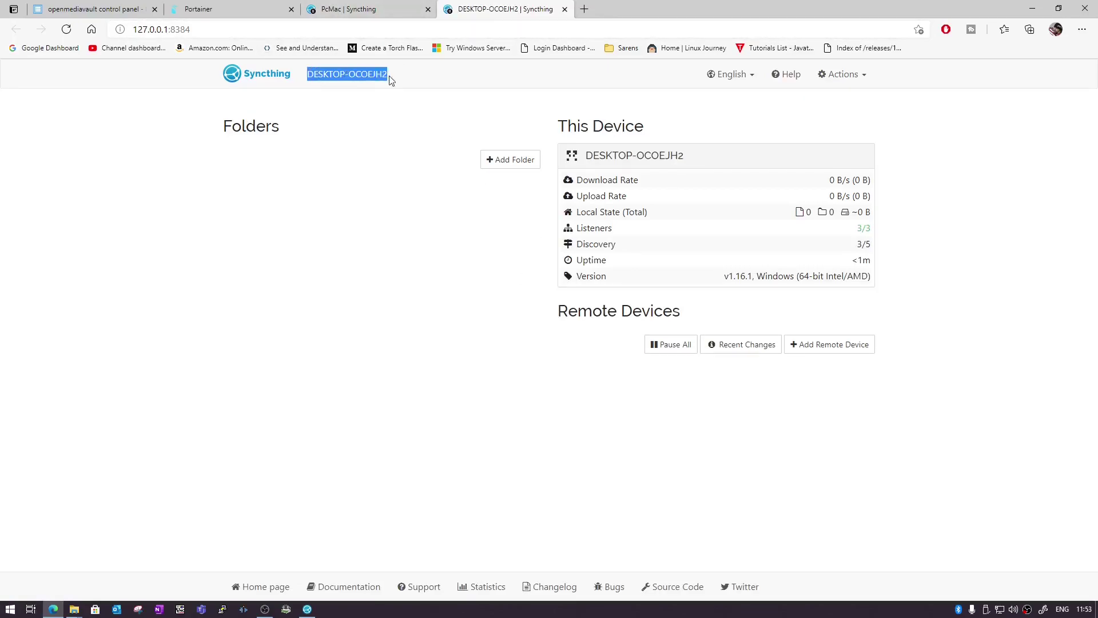
Step: Split the 127.0.0.1 page into its own window, snapped right, with the NAS page on the left
left_click_drag(499, 21, 1097, 125)
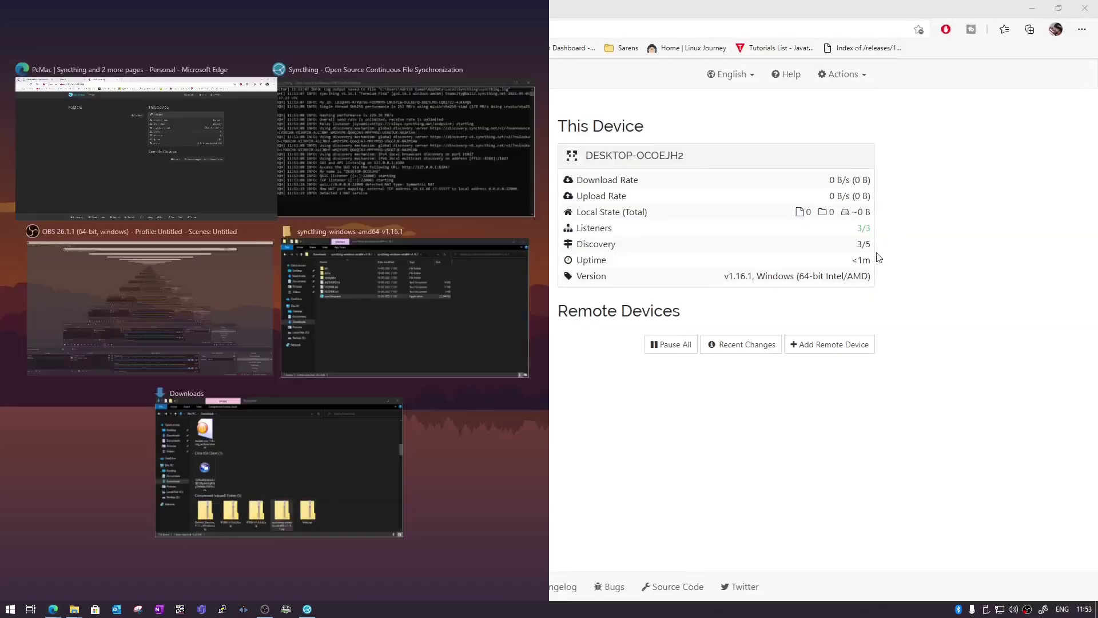
left_click(211, 146)
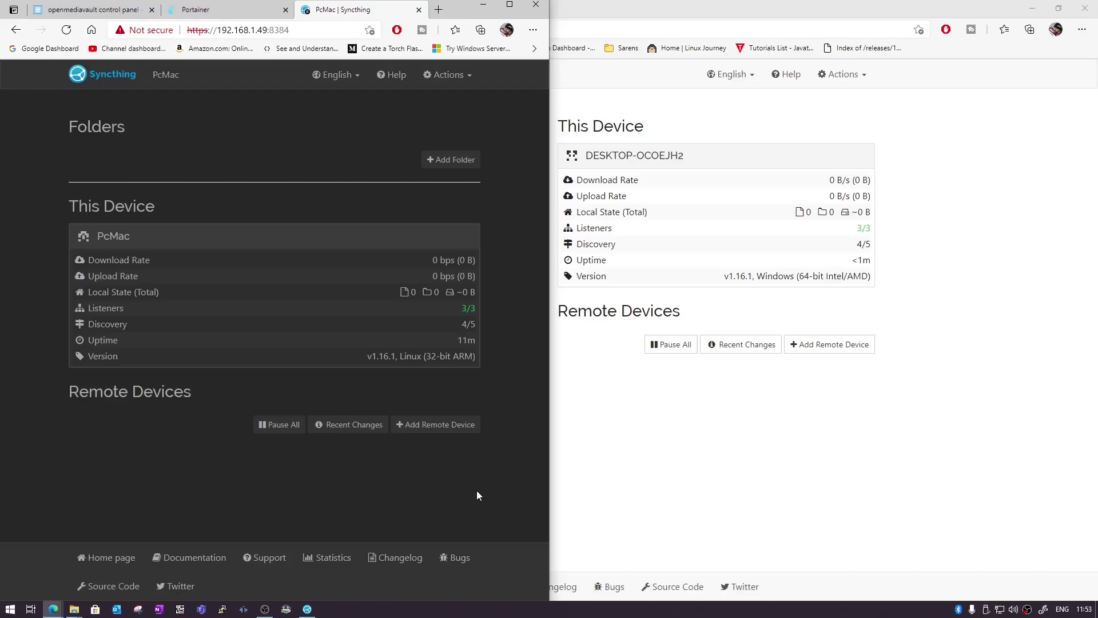
left_click(840, 459)
key("super+Up")
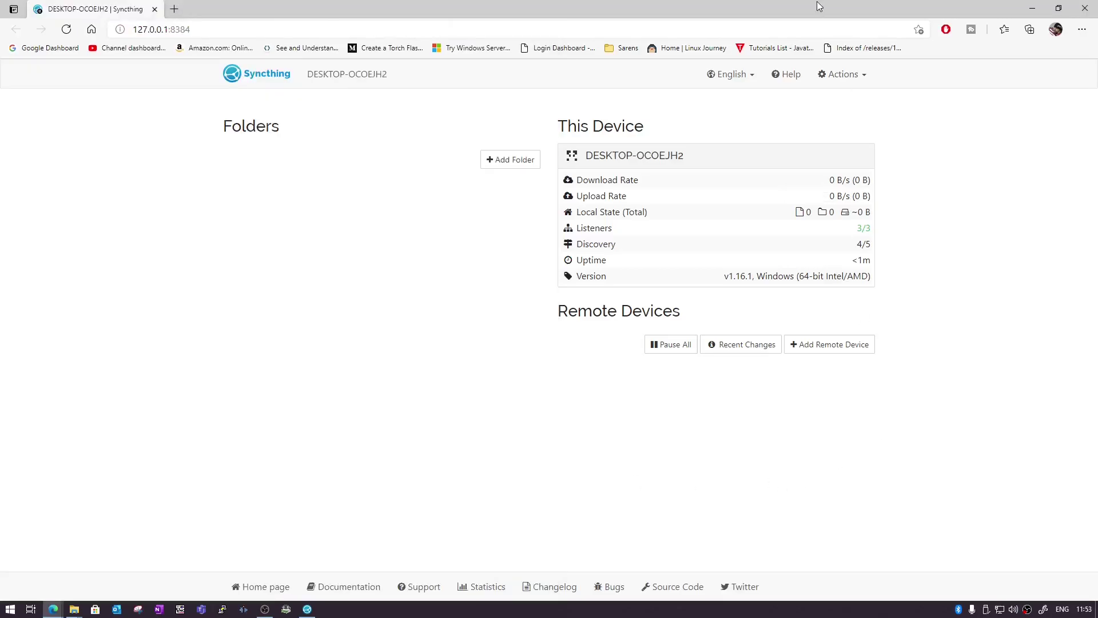
key("super+Right")
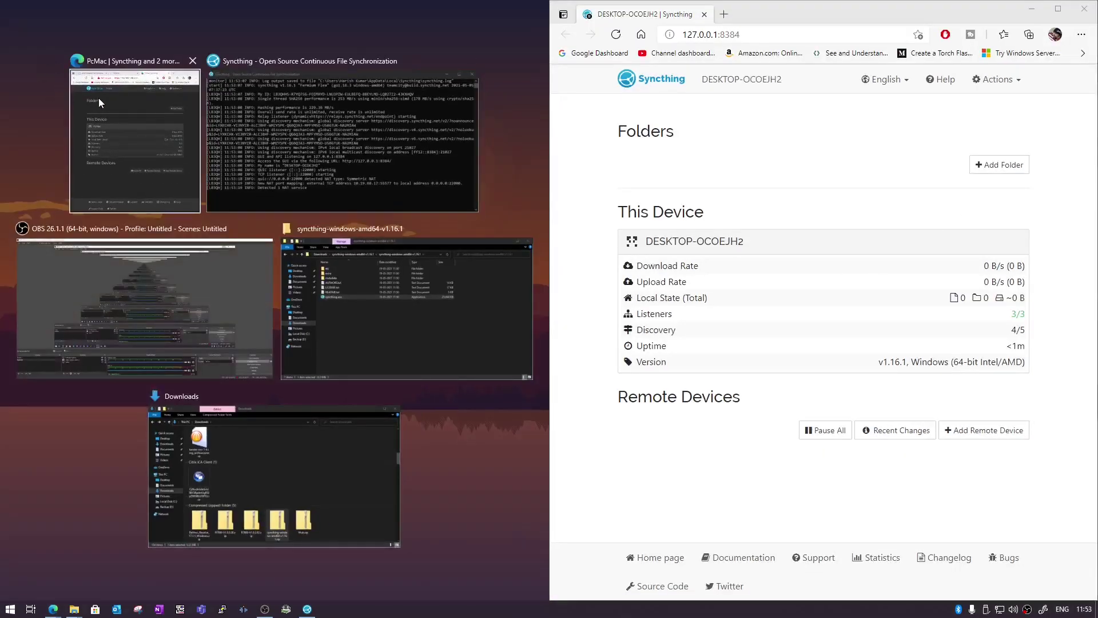
left_click(99, 98)
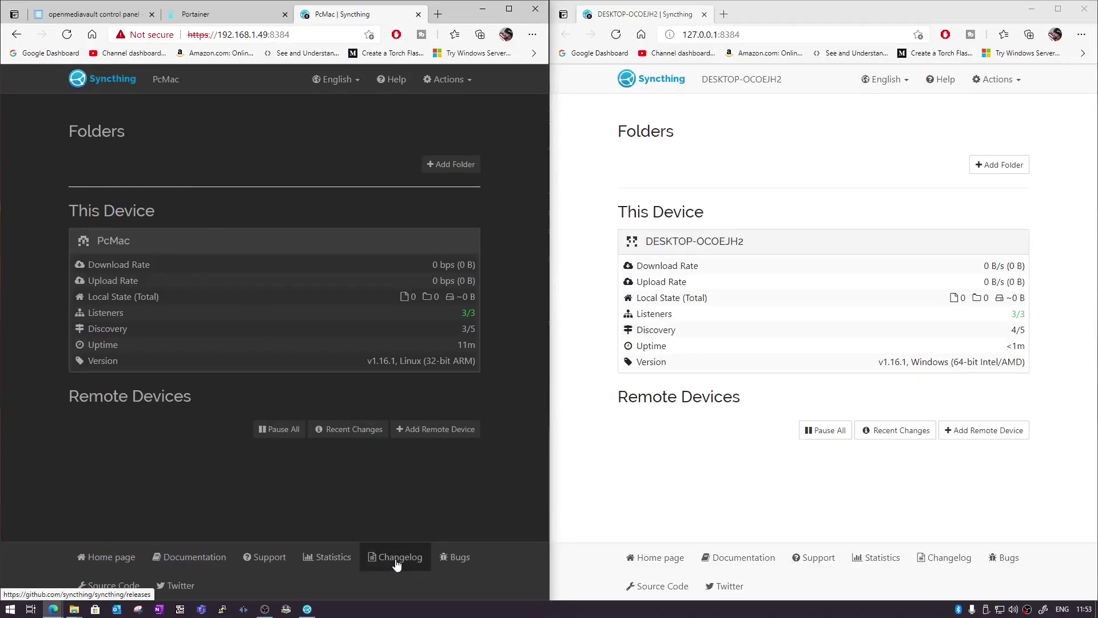
Step: Start adding a remote device on PcMac and display the Windows device's ID for comparison
left_click(435, 435)
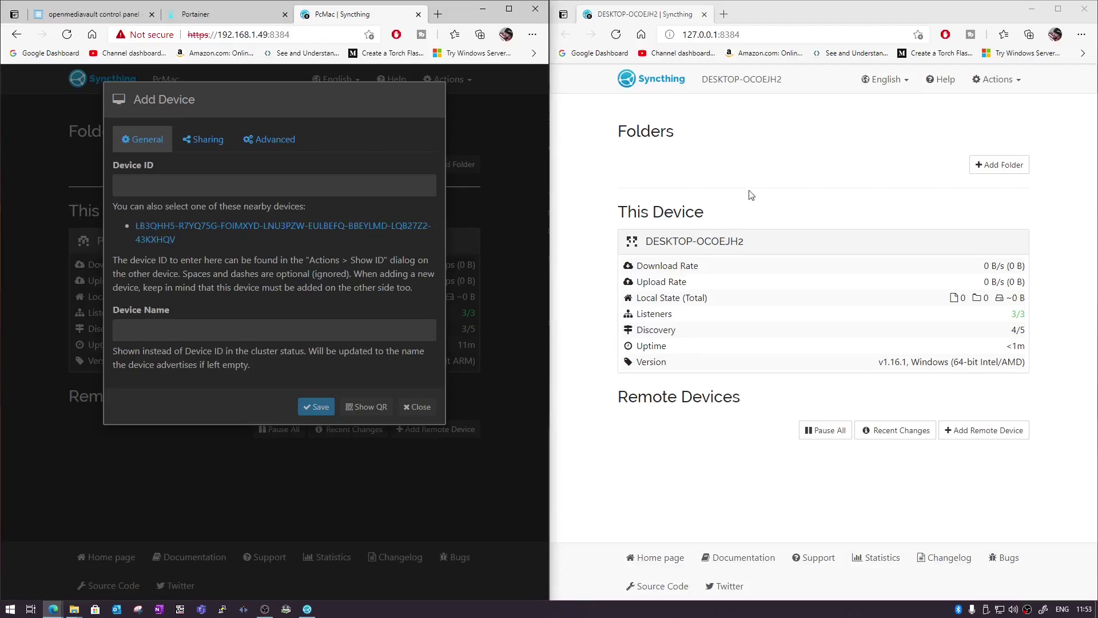
left_click(1018, 82)
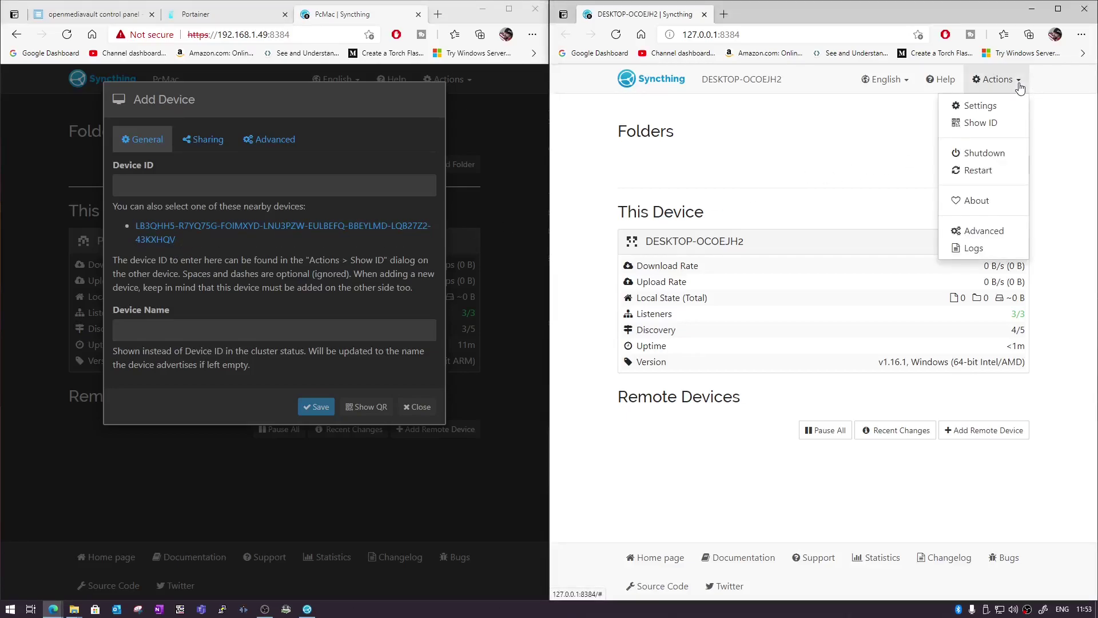
left_click(984, 123)
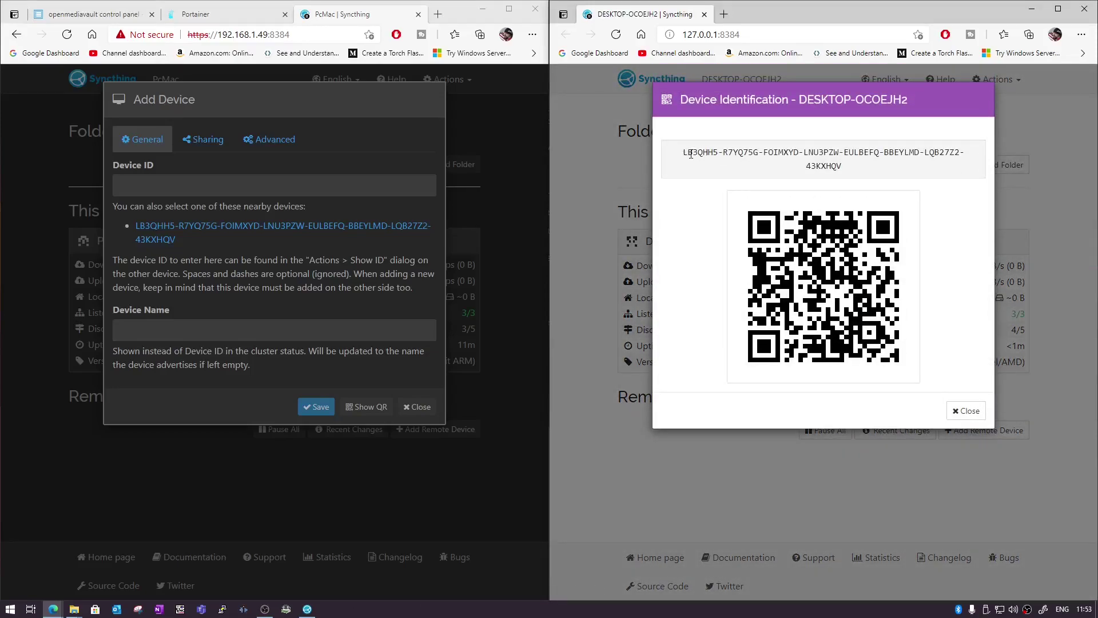
left_click_drag(685, 153, 807, 153)
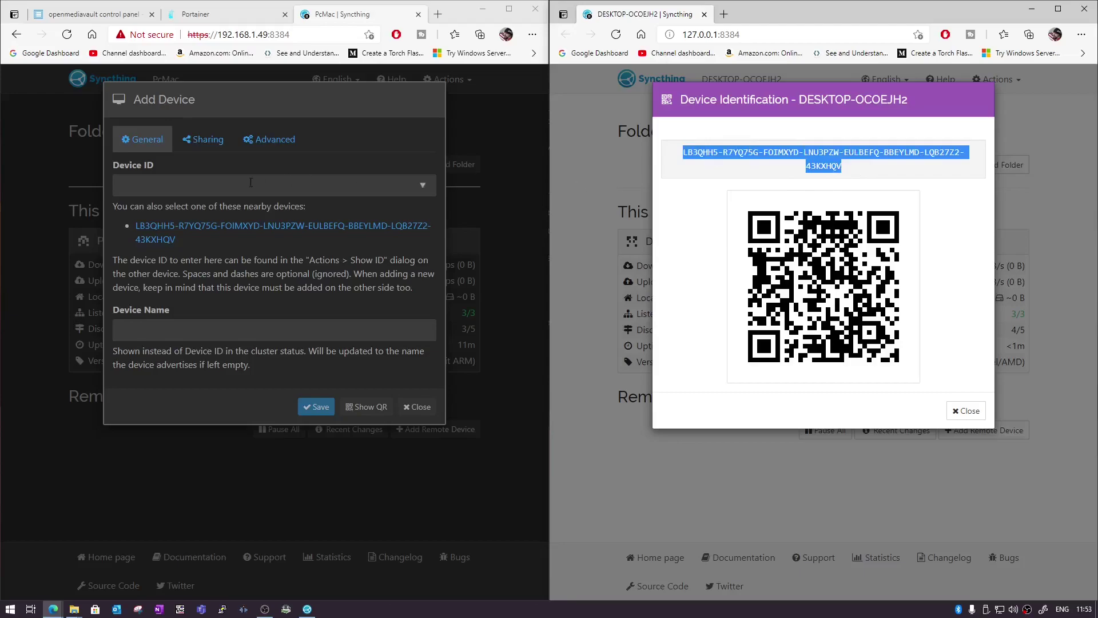
Step: Pick the nearby Windows machine, name it Desktop, save, and close the ID window
left_click(166, 239)
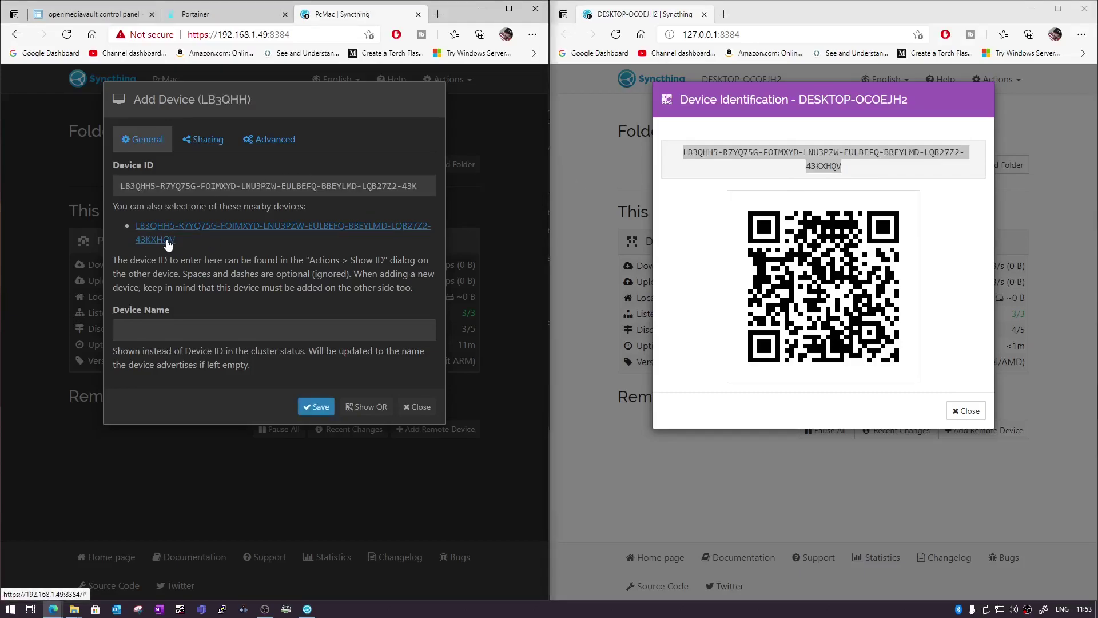
left_click(162, 329)
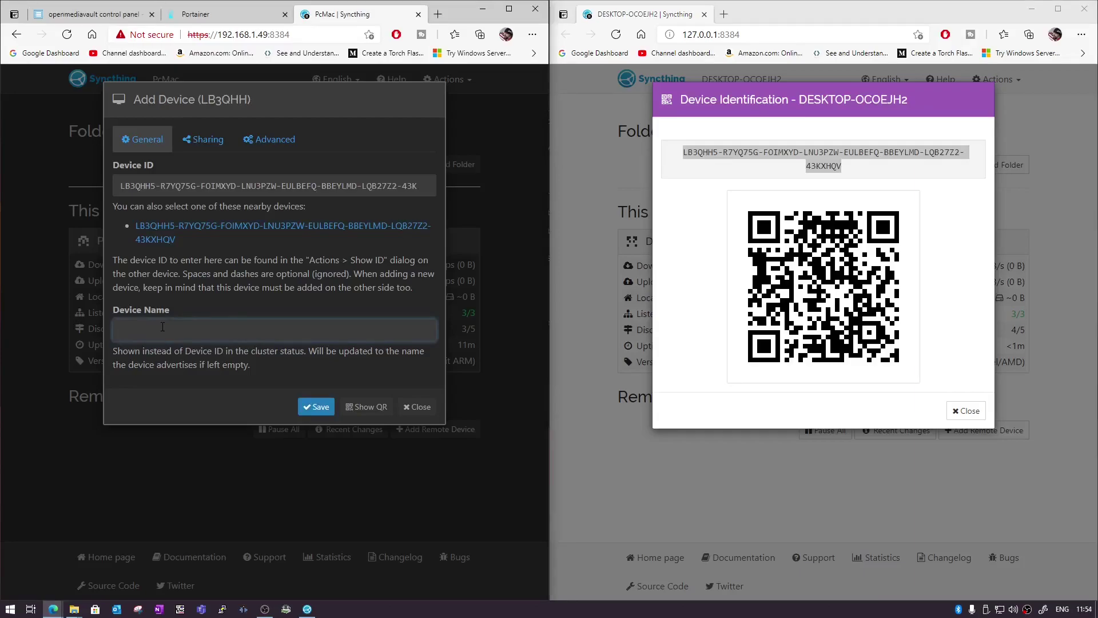
type("Desktop")
left_click(315, 406)
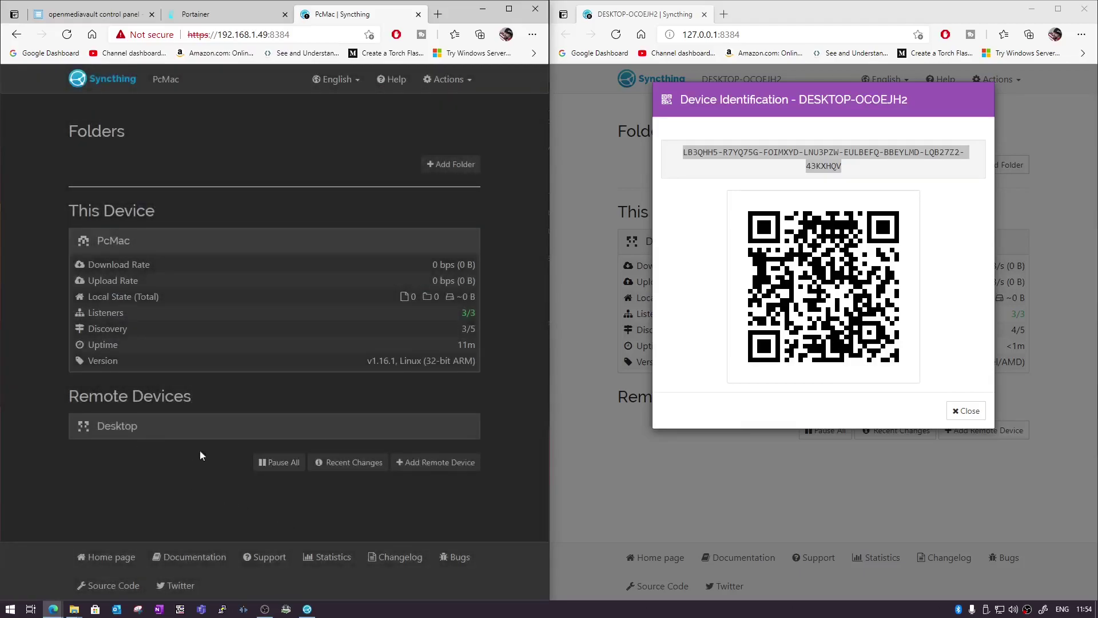
left_click(968, 411)
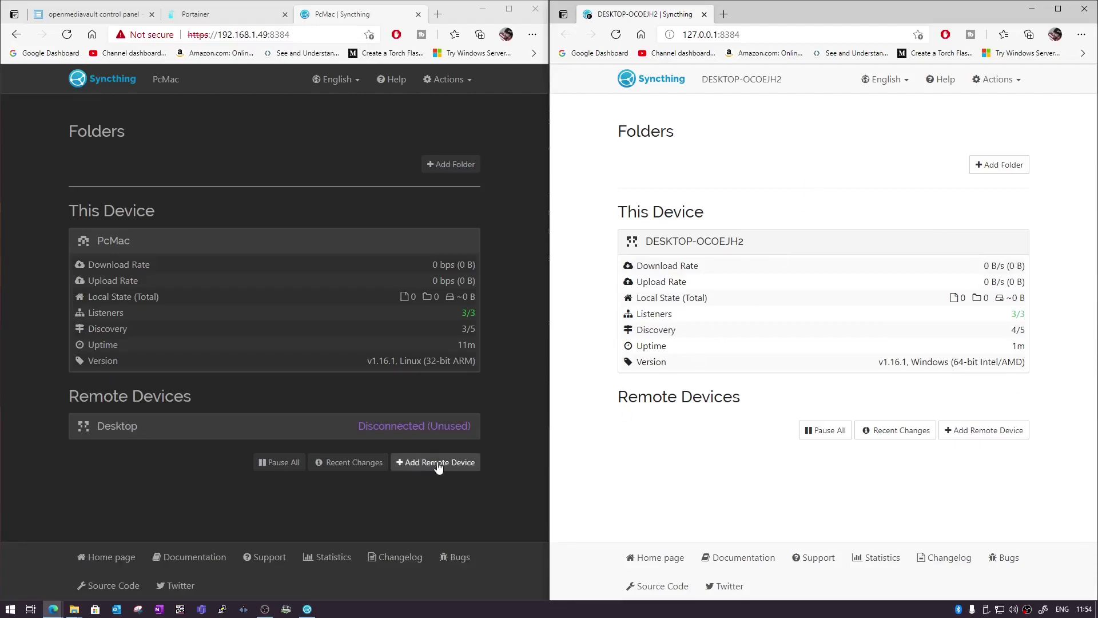
Step: Expand and review the Desktop device's details, then collapse them
left_click(465, 432)
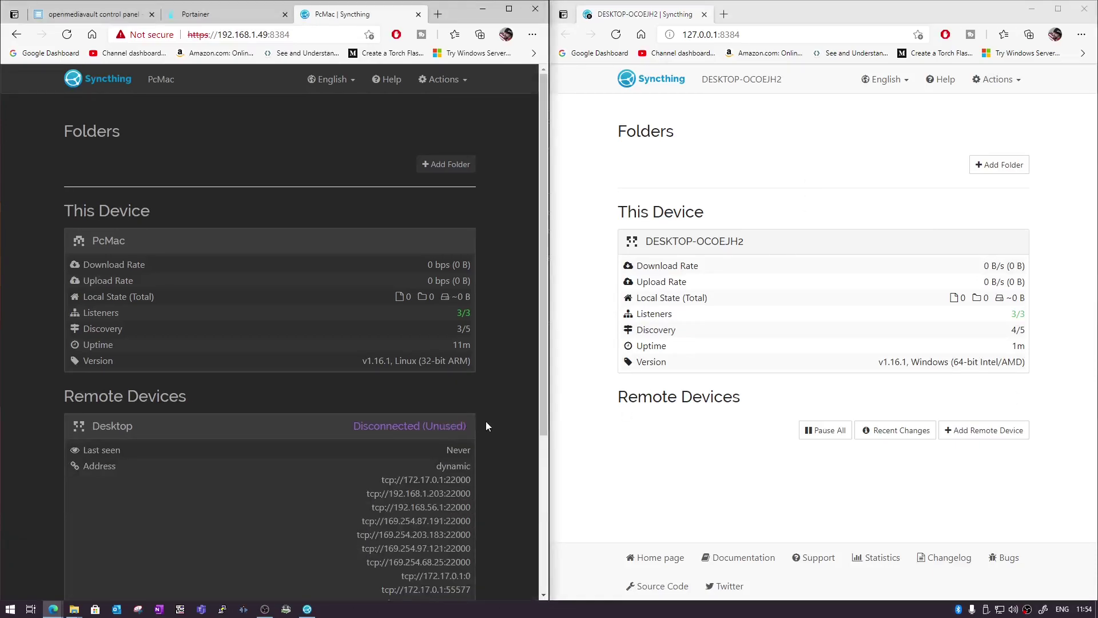
scroll(486, 425, "down", 4)
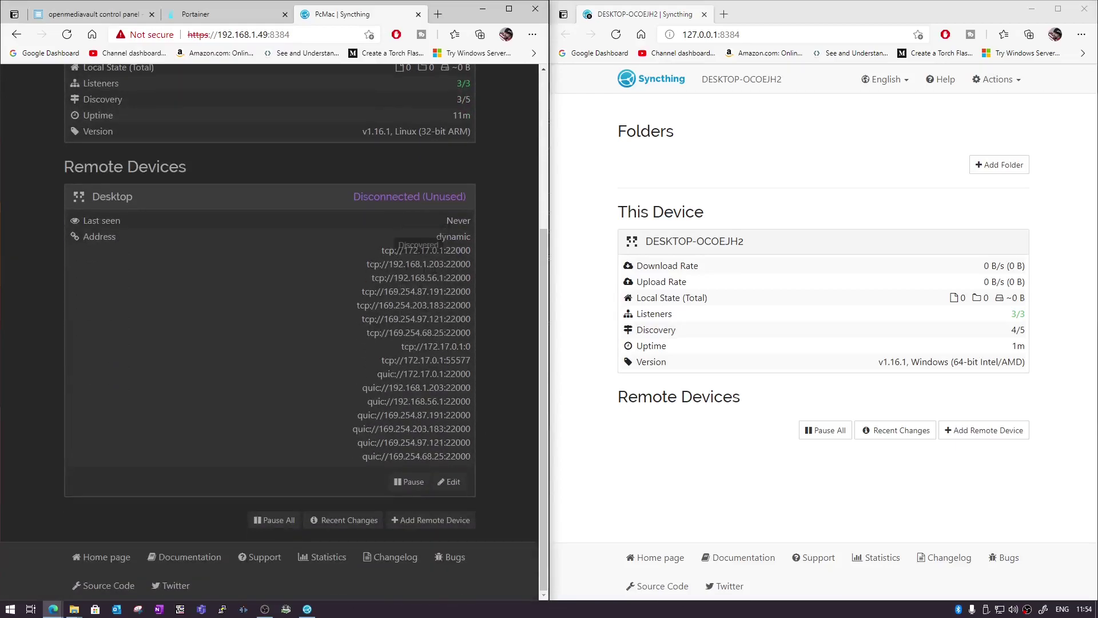
scroll(457, 384, "up", 1)
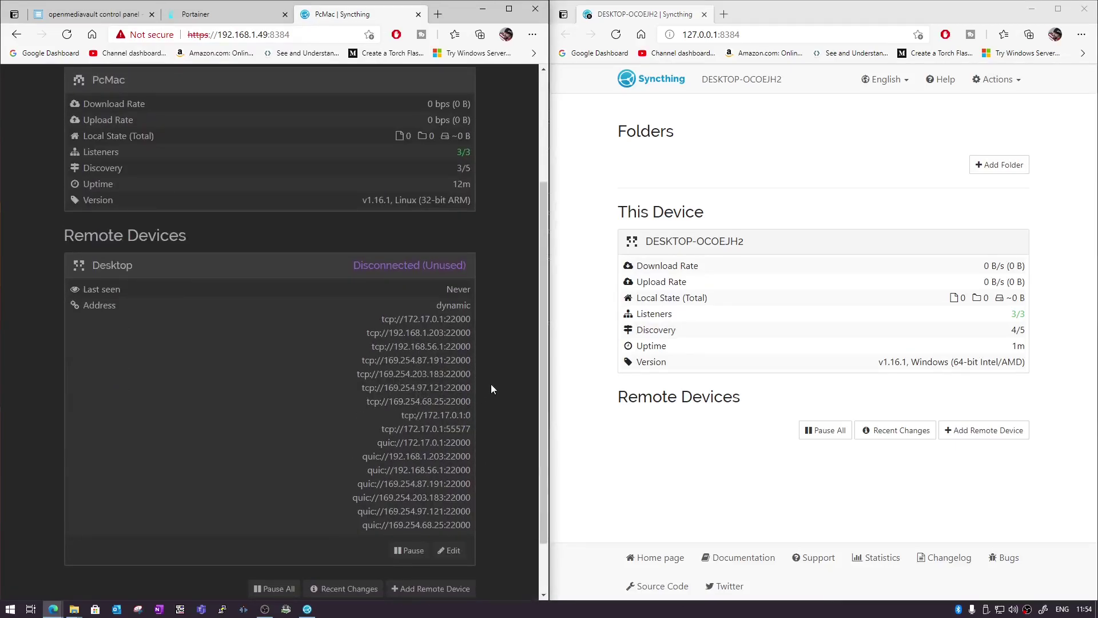
left_click(443, 266)
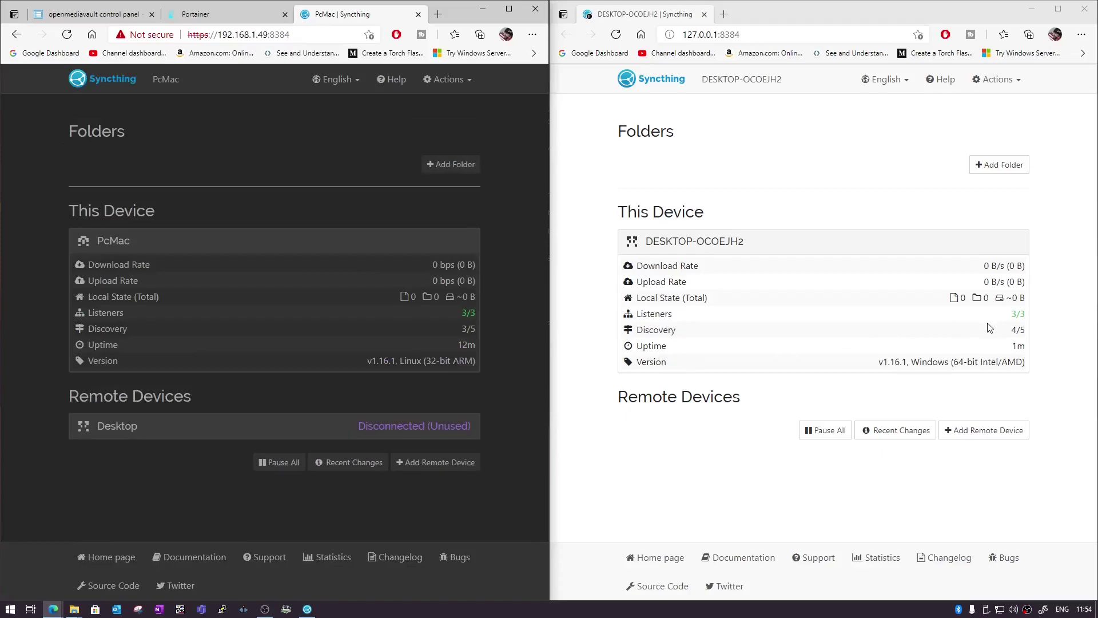
Step: On Windows, accept PcMac's connection request and save it as a remote device
left_click(973, 430)
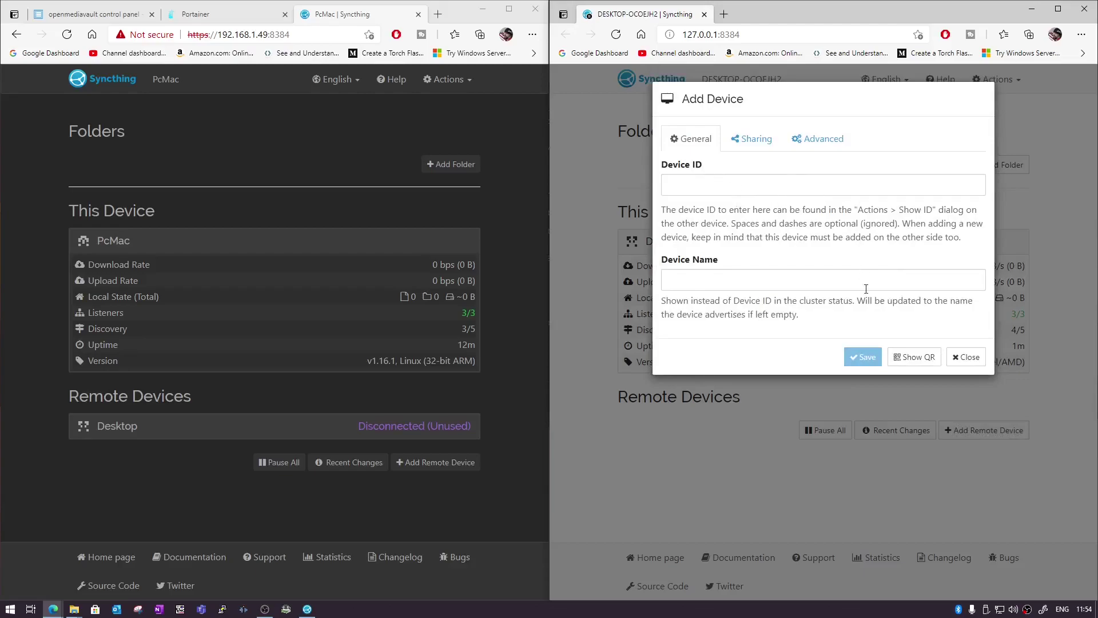
left_click(969, 358)
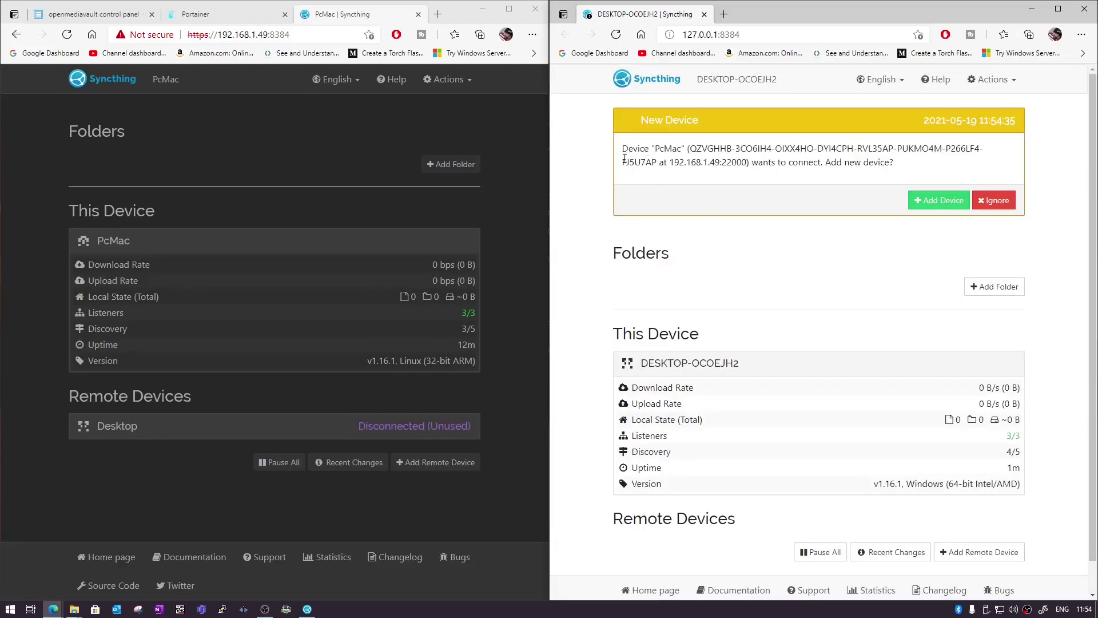
left_click_drag(623, 151, 939, 166)
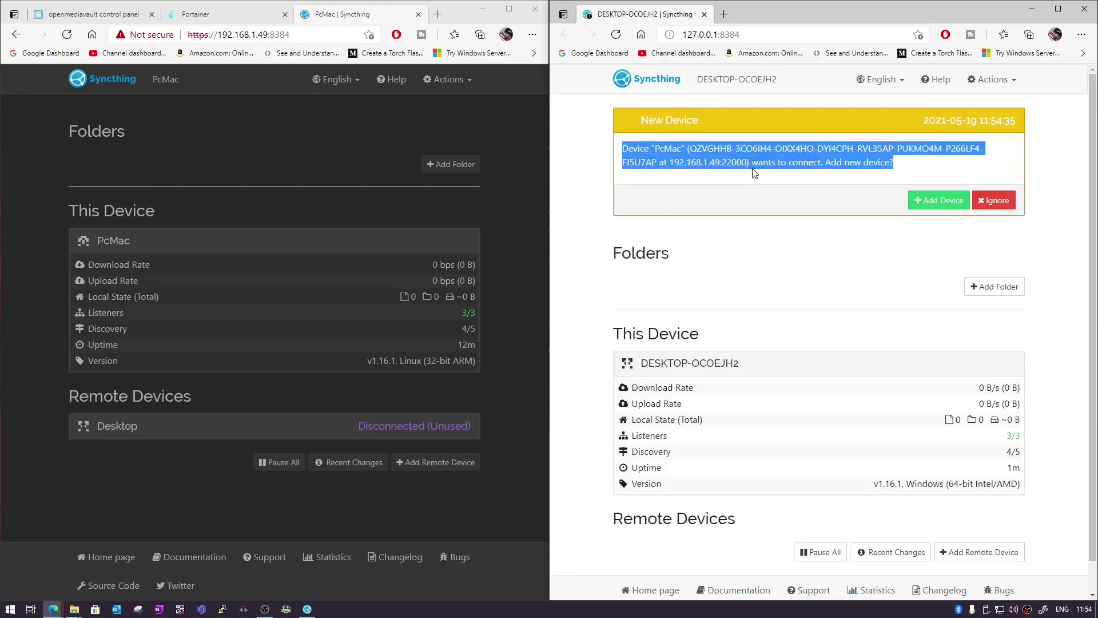
left_click(933, 202)
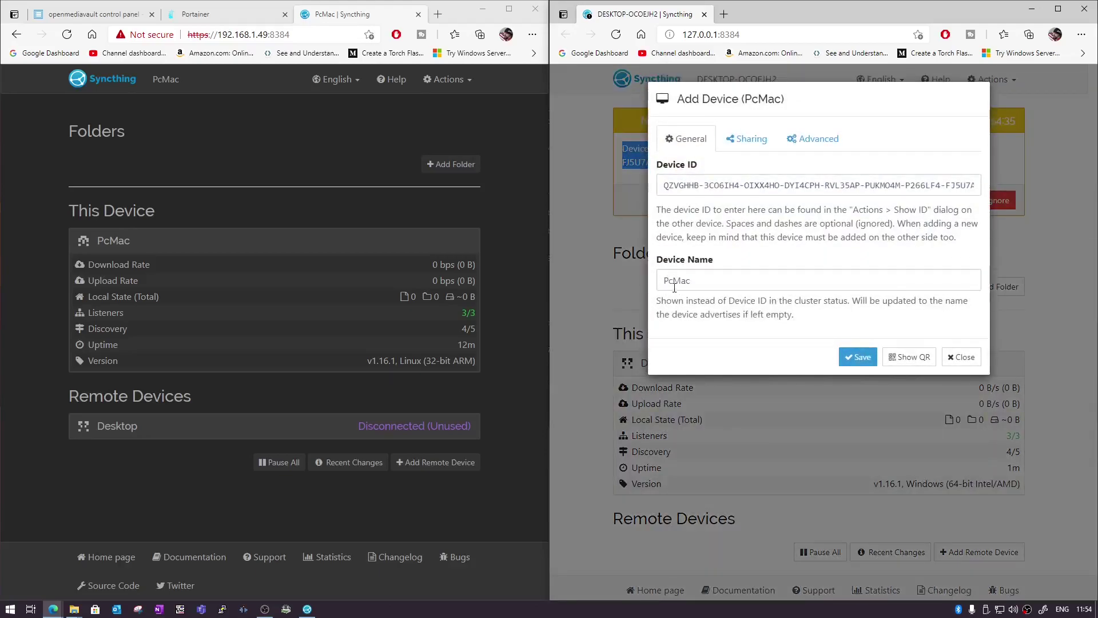
left_click(853, 358)
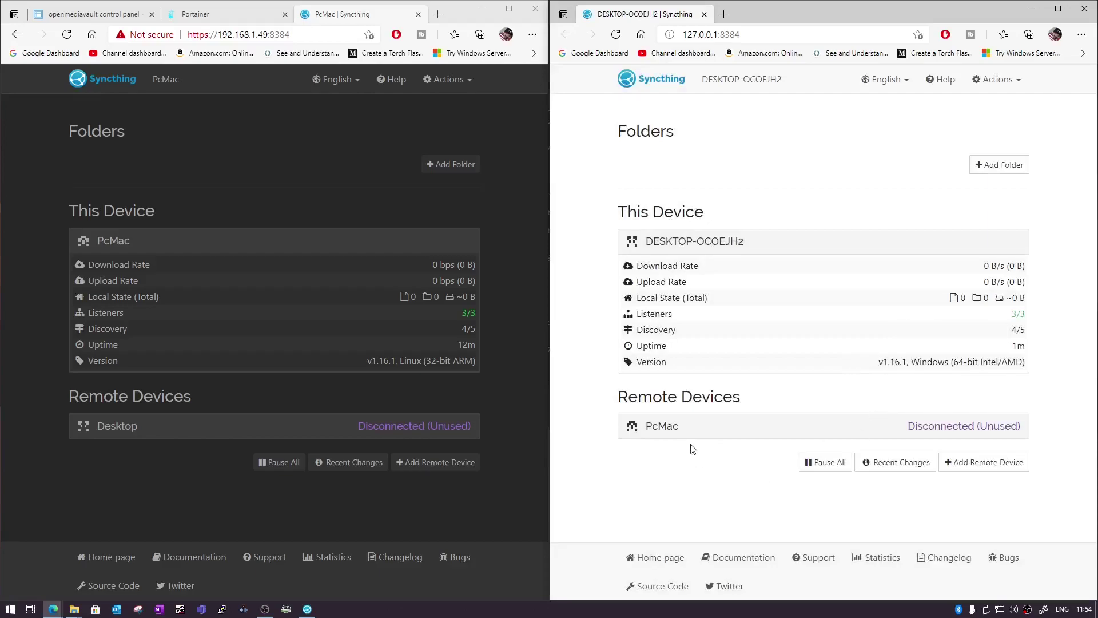
Step: Review PcMac's advanced and sharing settings, then close the editor and collapse its panel
left_click(994, 433)
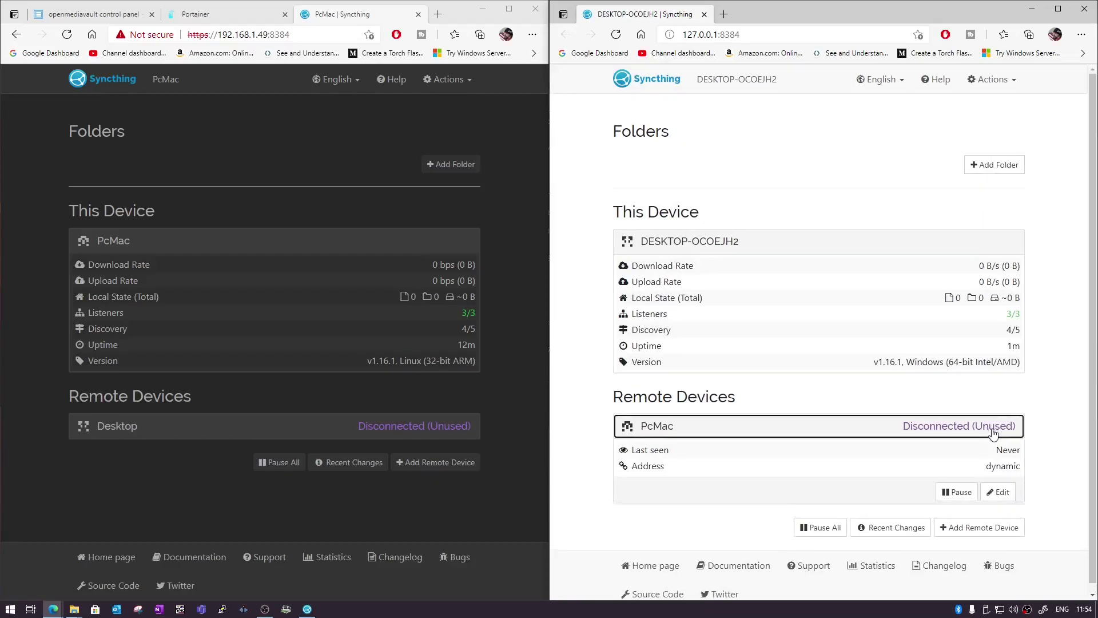
left_click(1016, 426)
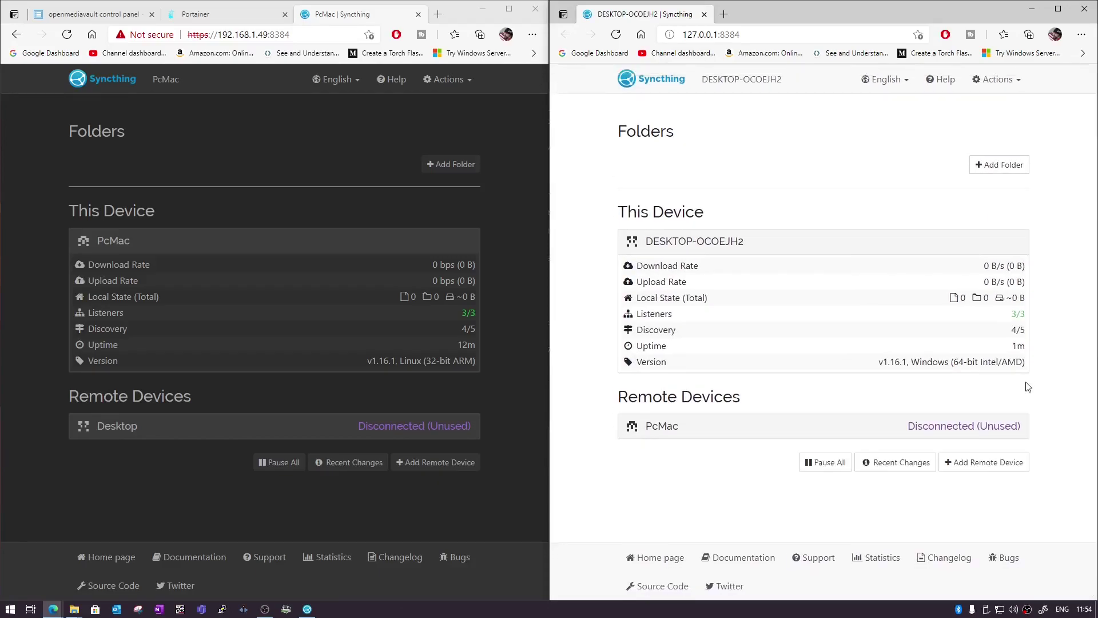
left_click(995, 430)
left_click(1000, 493)
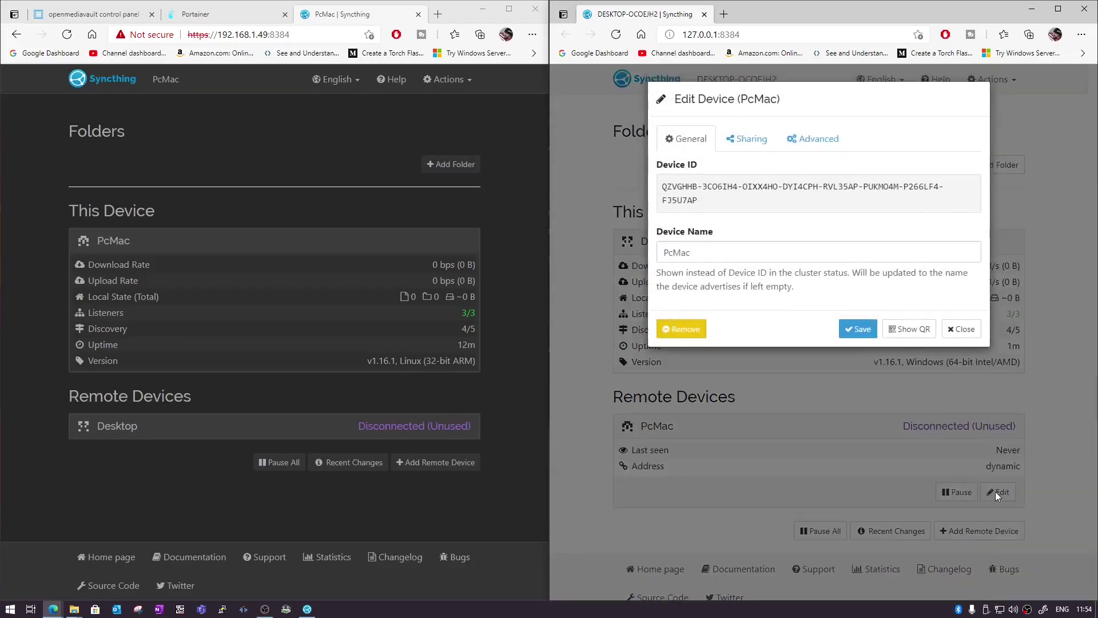
left_click(827, 147)
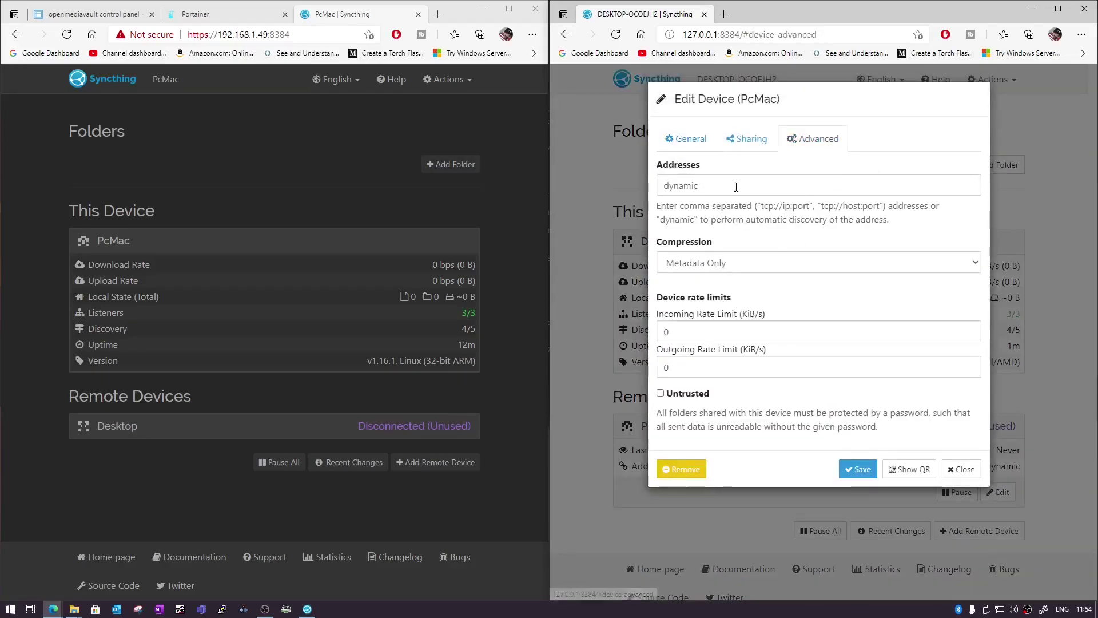
left_click(745, 139)
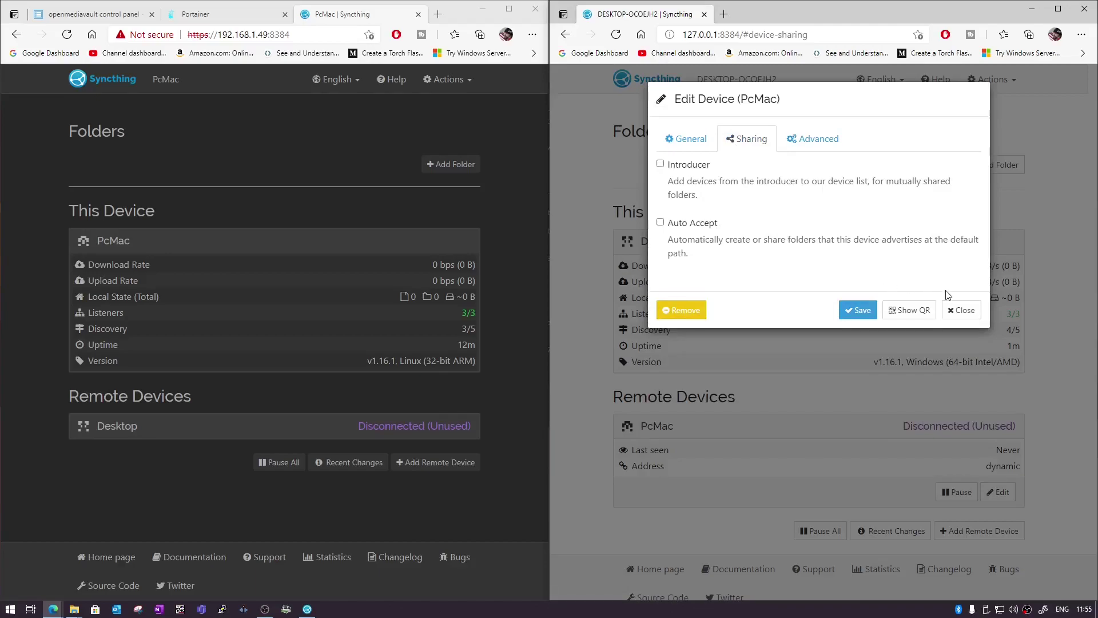
left_click(961, 310)
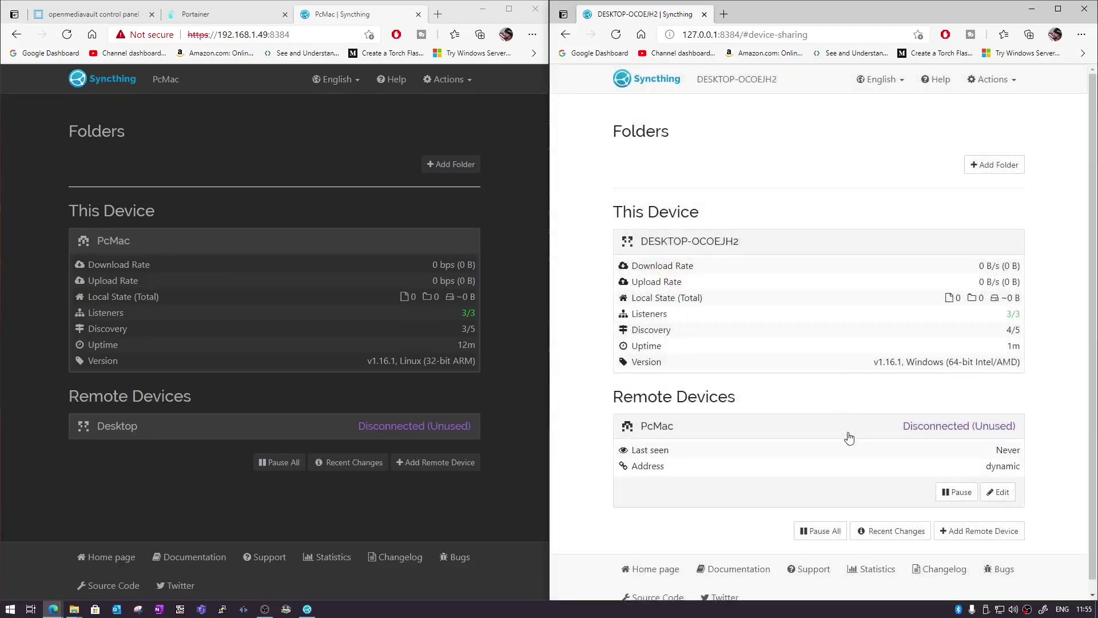
left_click(941, 428)
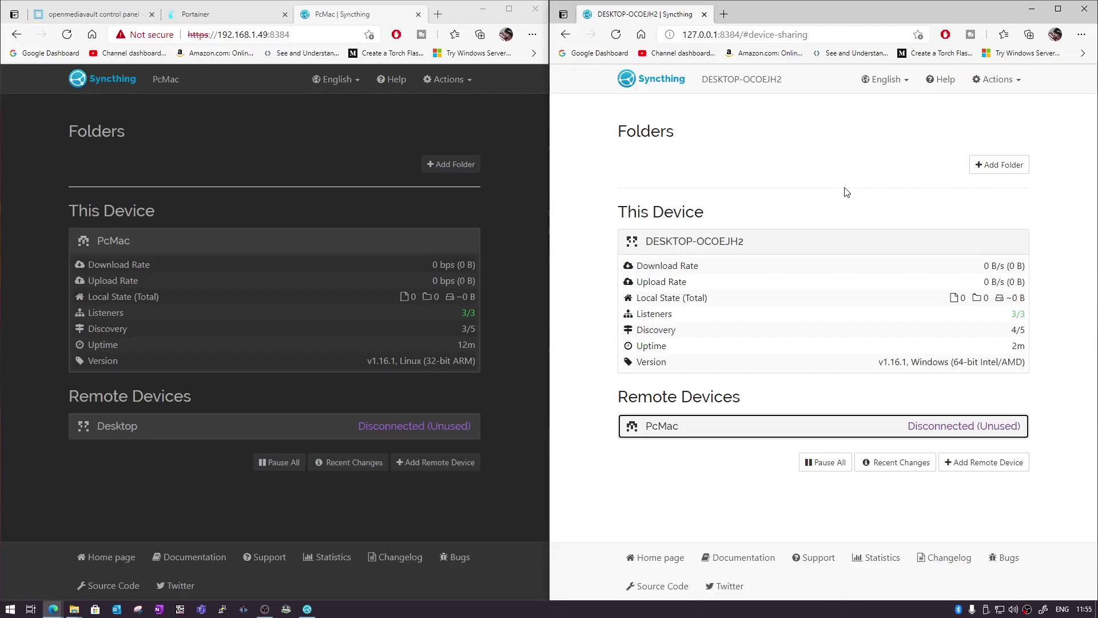
Step: Start a new folder and copy the E:\Movies path from File Explorer's address bar
left_click(985, 172)
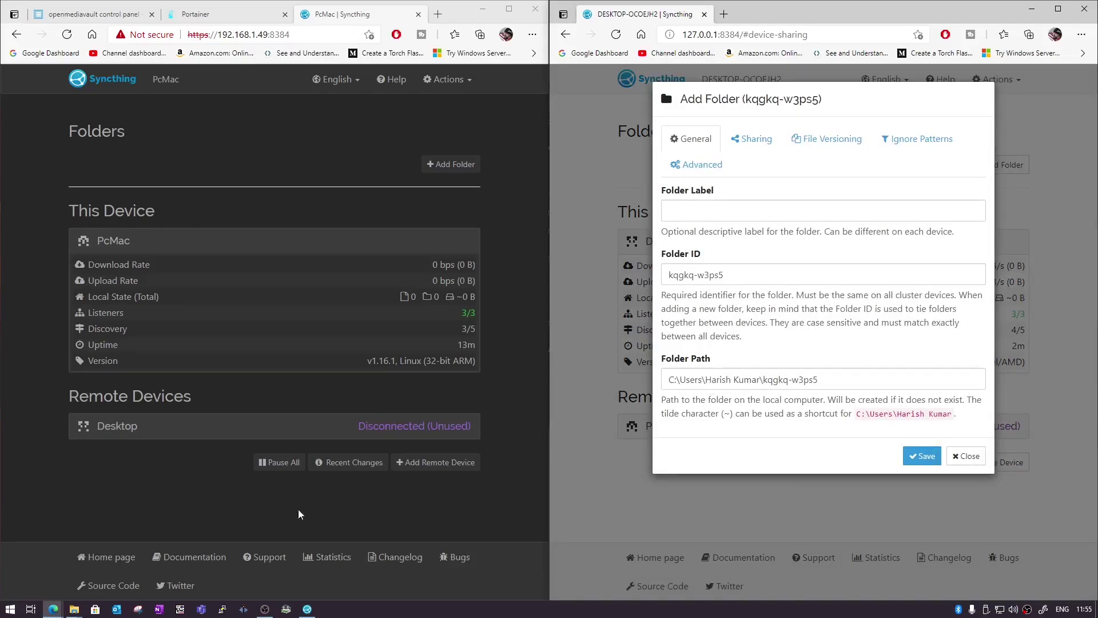
left_click(73, 610)
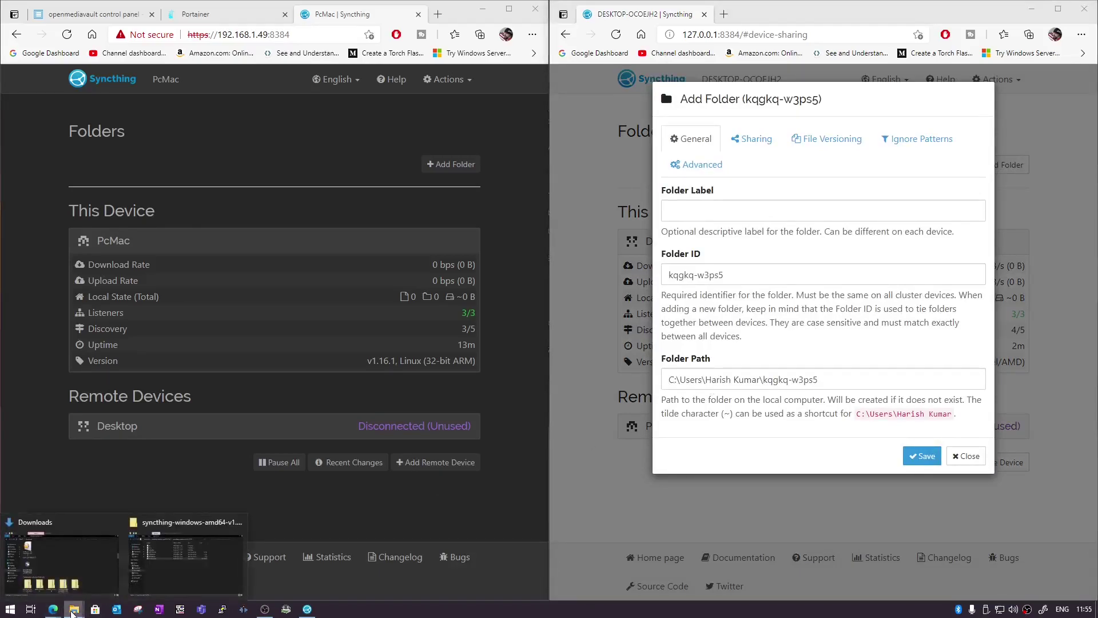
left_click(183, 554)
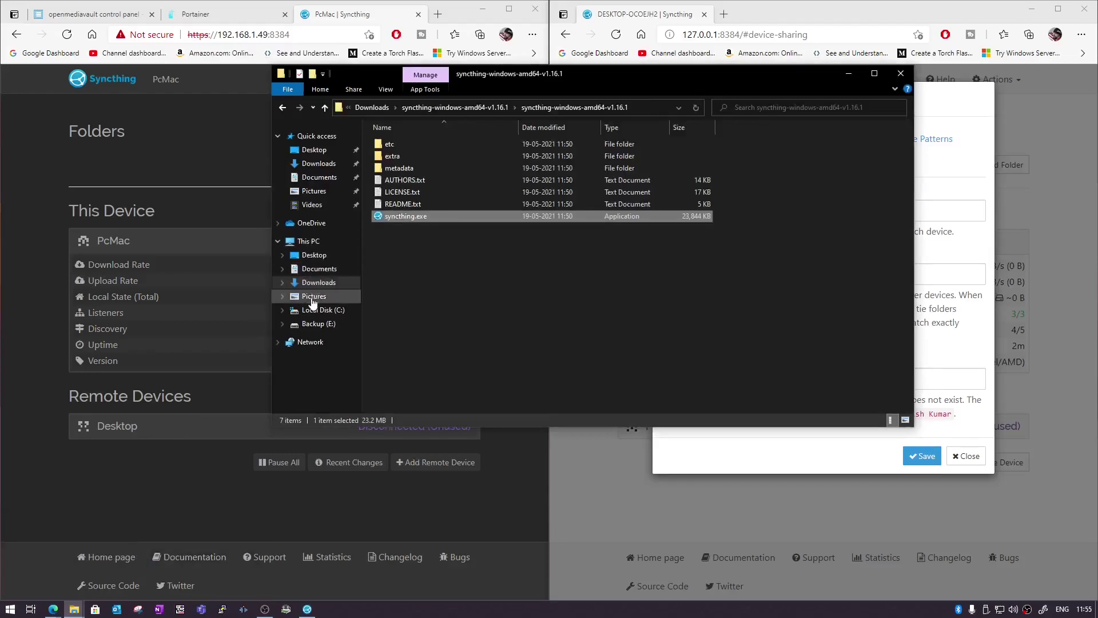
left_click(316, 324)
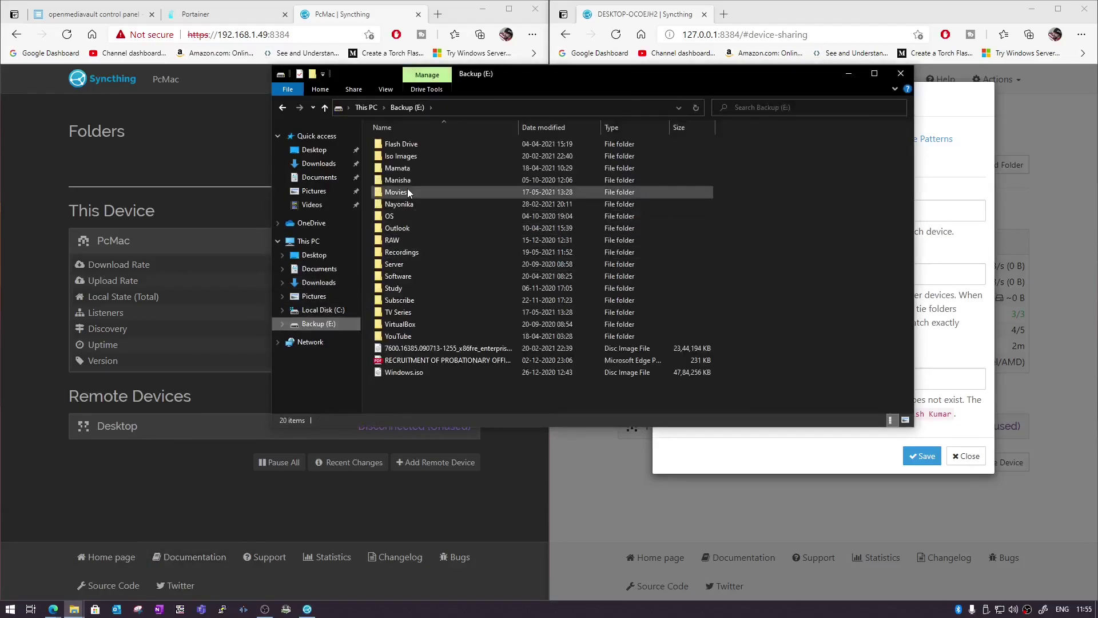
double_click(407, 192)
left_click(484, 108)
key("ctrl+c")
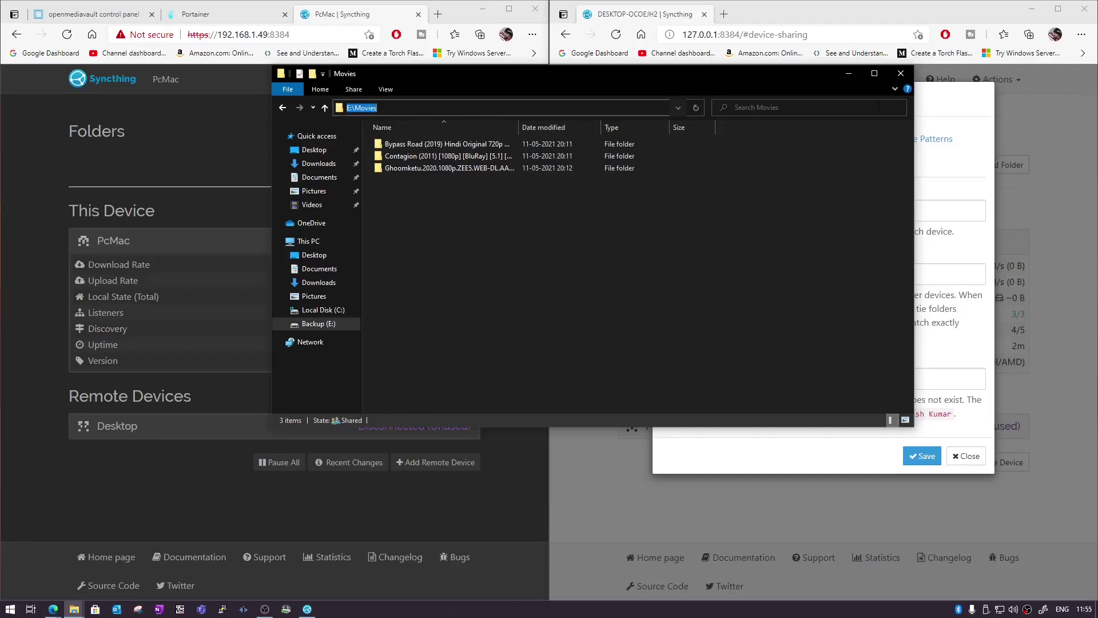
left_click(855, 74)
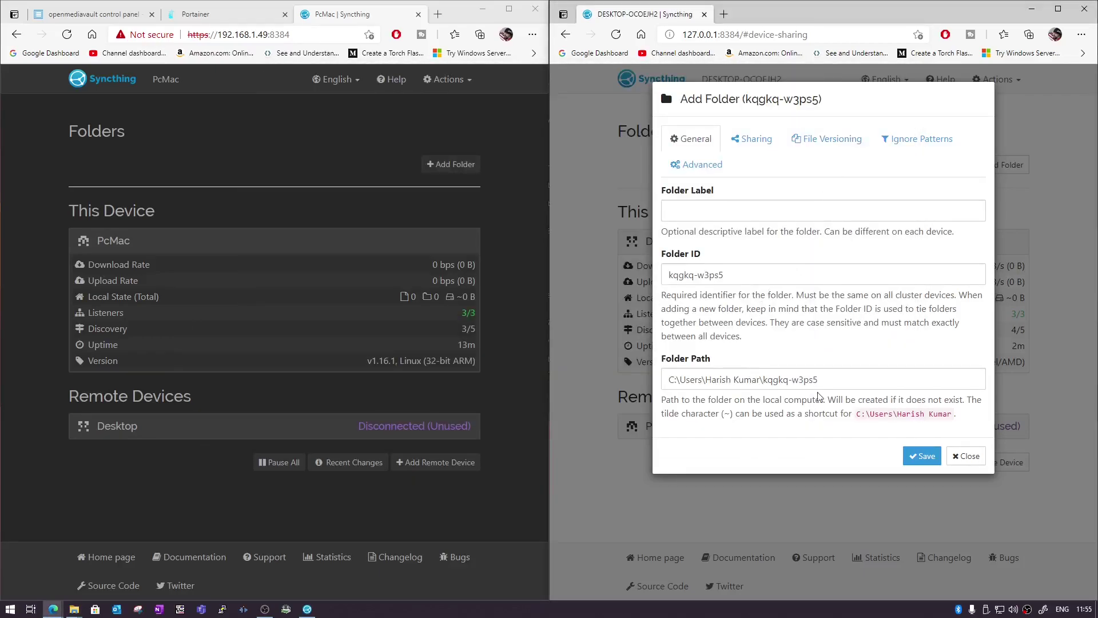
Step: Paste E:\Movies as the folder path, label it Movies, and save
left_click_drag(848, 380, 665, 380)
key("ctrl+v")
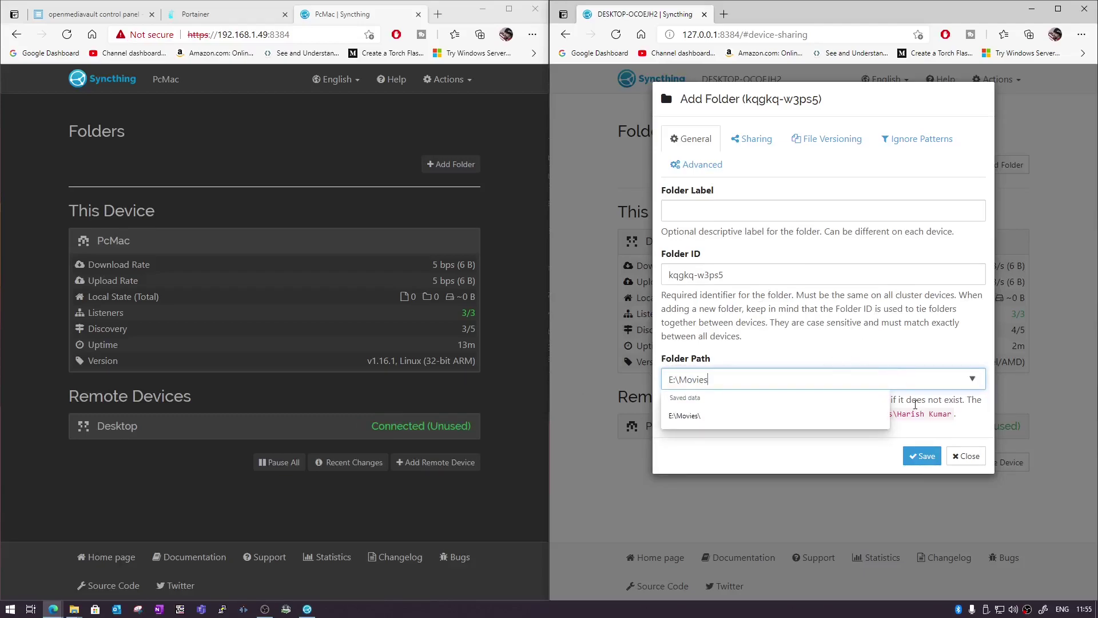
left_click(695, 214)
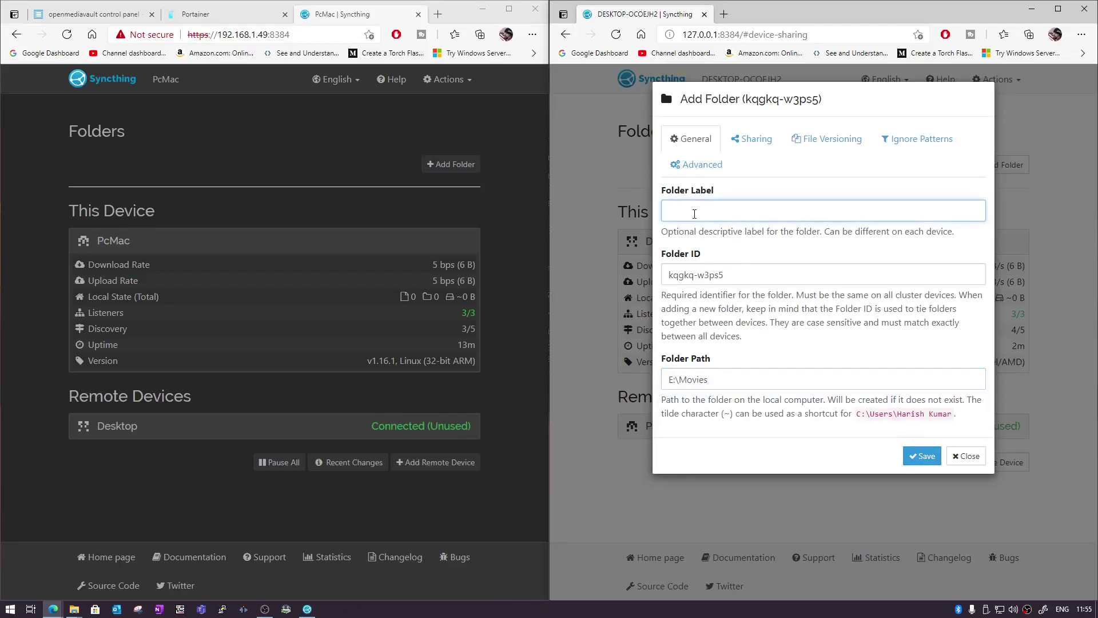
type("Mov")
left_click(922, 457)
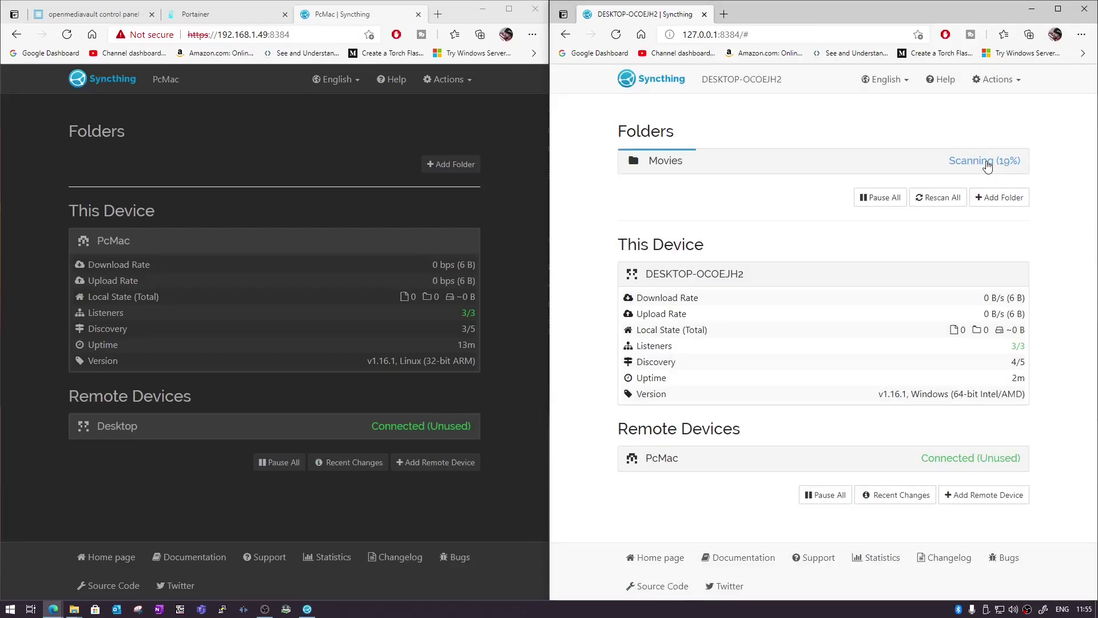
Step: Start another folder and copy the E:\TV Series path from File Explorer
left_click(997, 200)
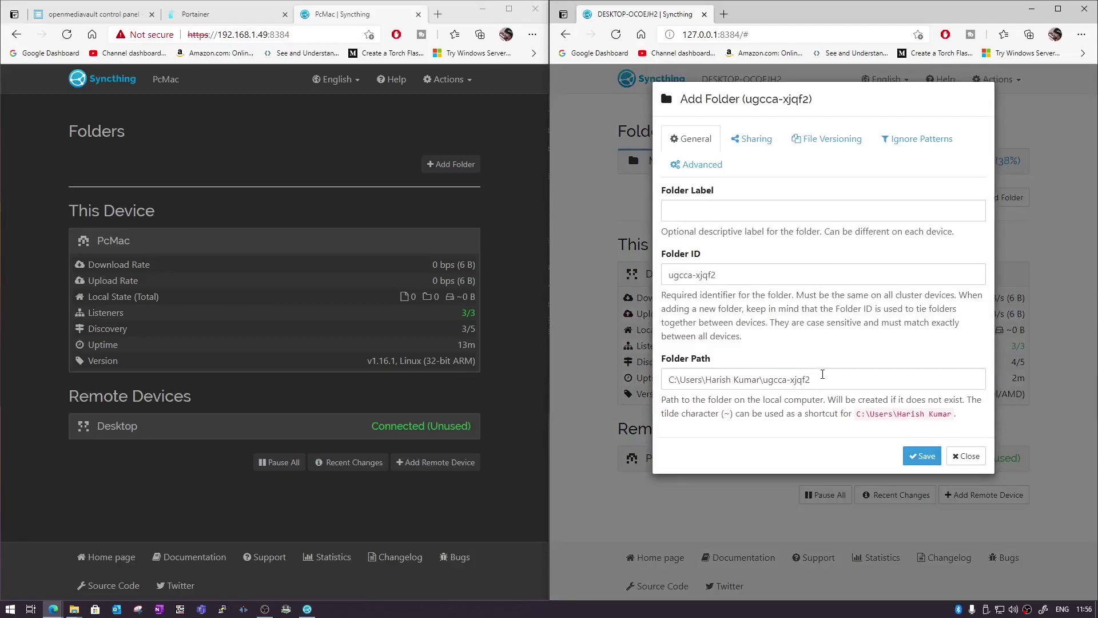
triple_click(822, 379)
type("E:\\Movies")
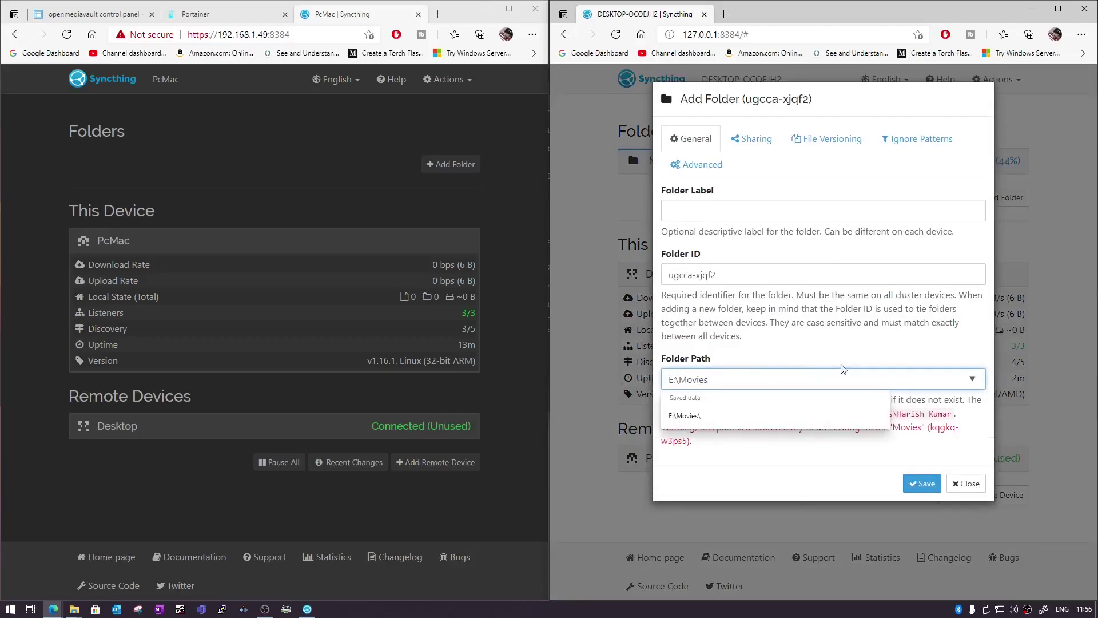
left_click(74, 608)
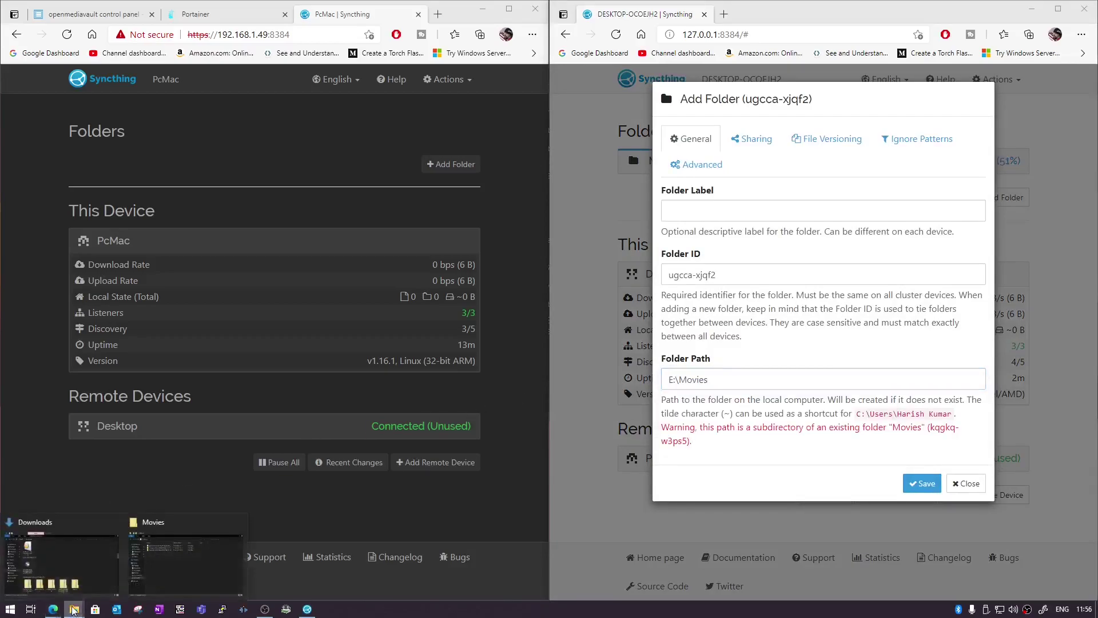
left_click(186, 564)
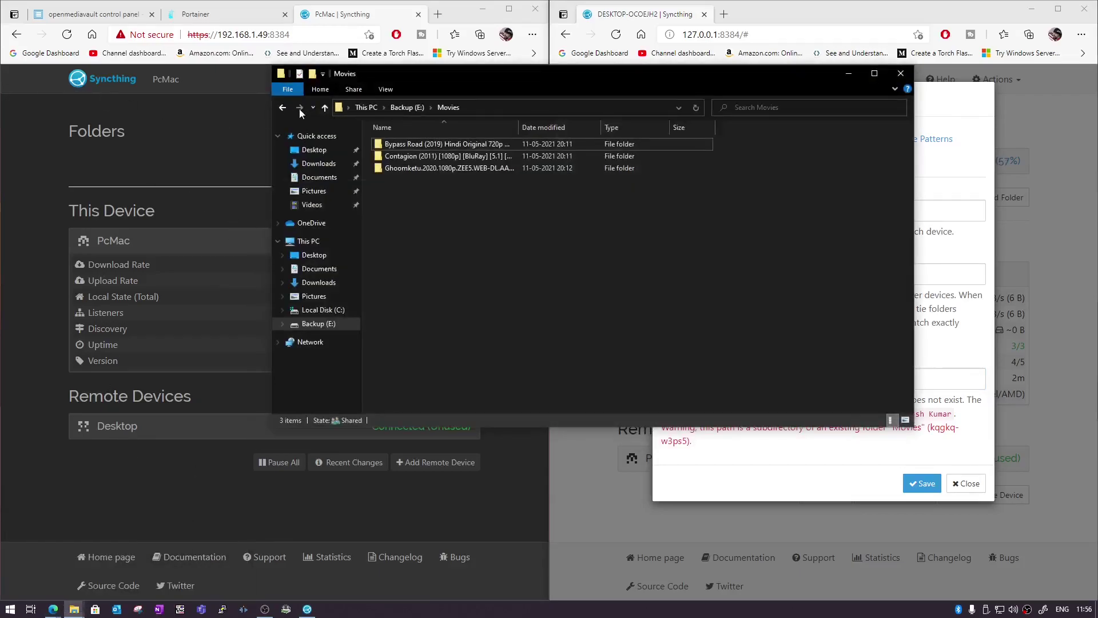
left_click(284, 106)
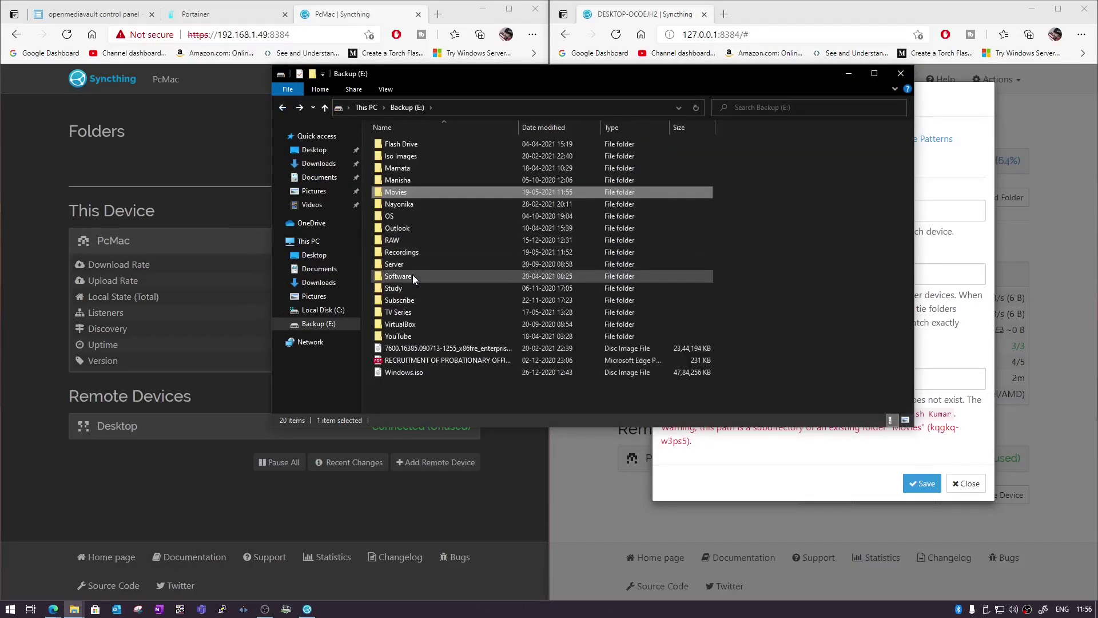
double_click(403, 316)
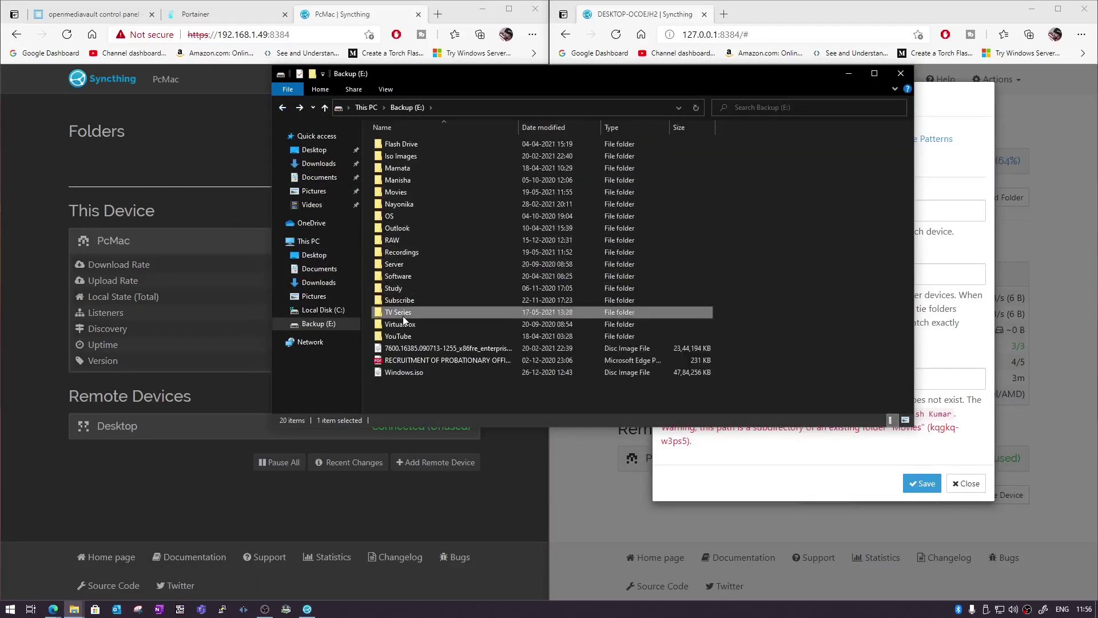
left_click(501, 106)
key("ctrl+c")
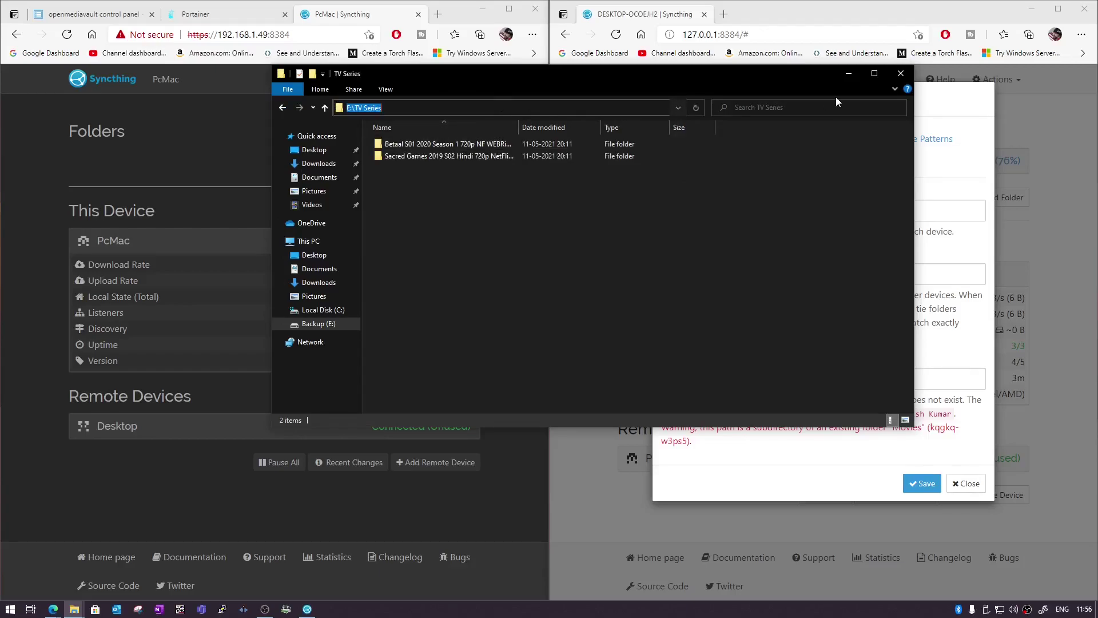
left_click(851, 72)
Step: Paste E:\TV Series as the folder path, label it TV, and save
triple_click(766, 372)
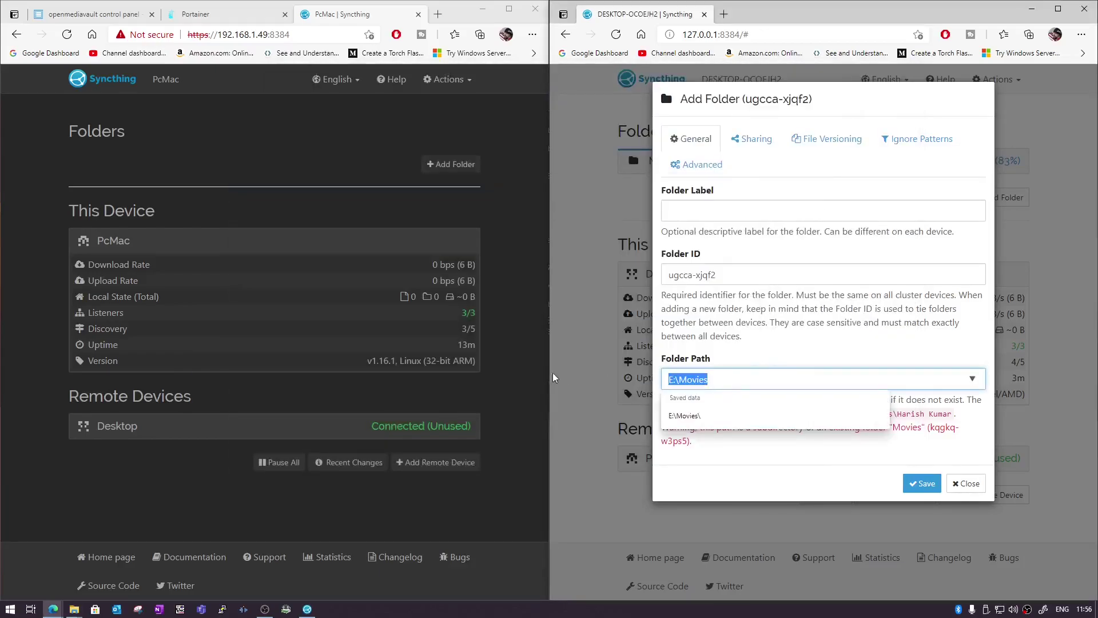
key("ctrl+v")
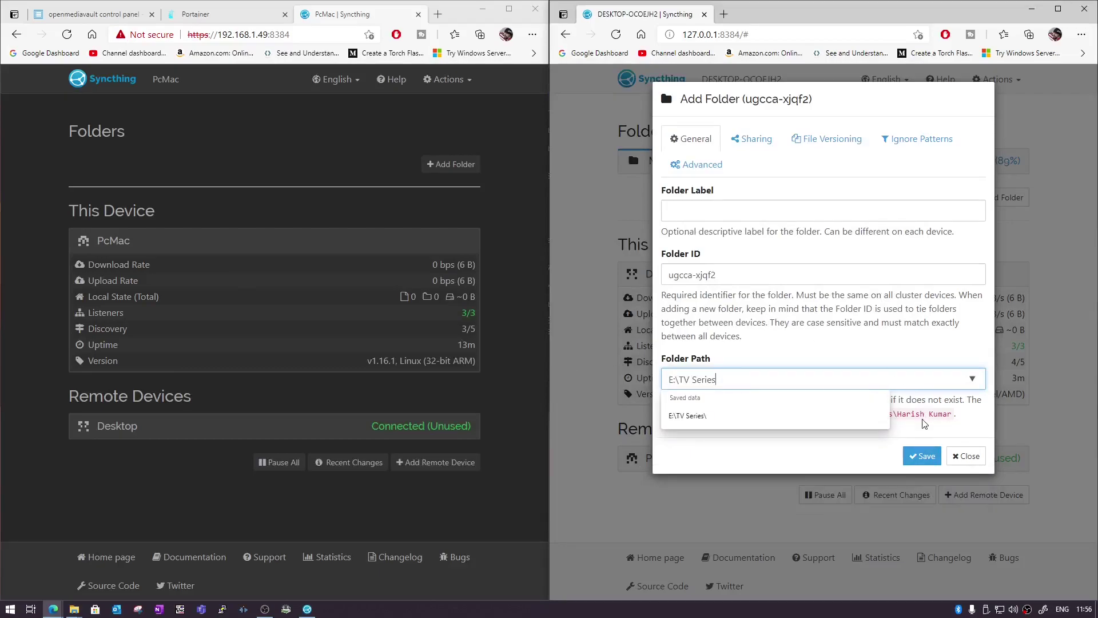
left_click(693, 216)
type("TV")
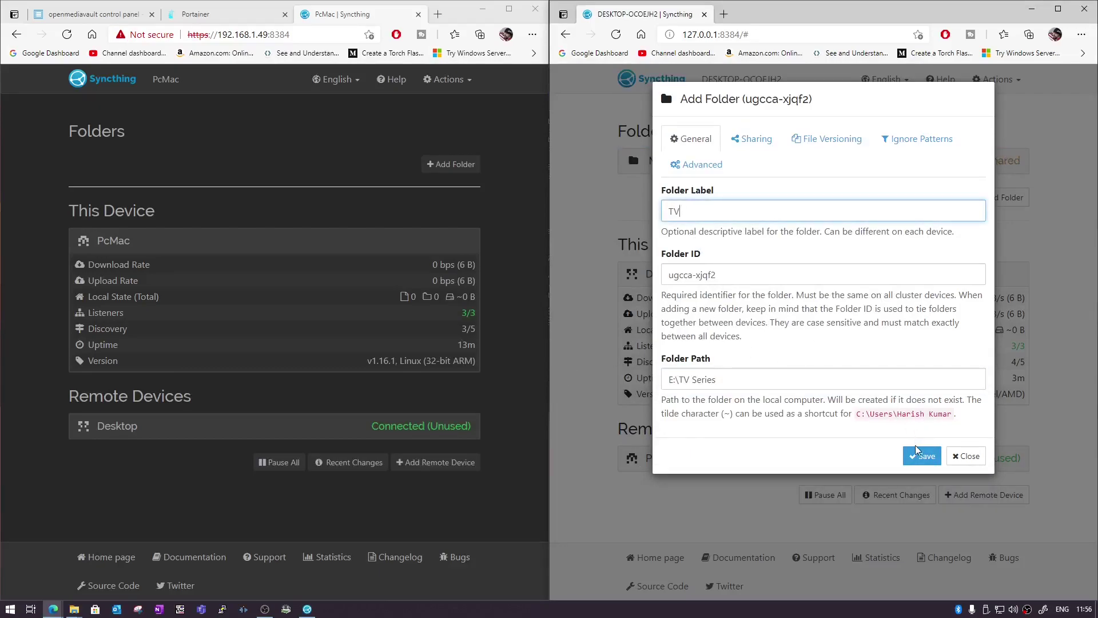
left_click(917, 451)
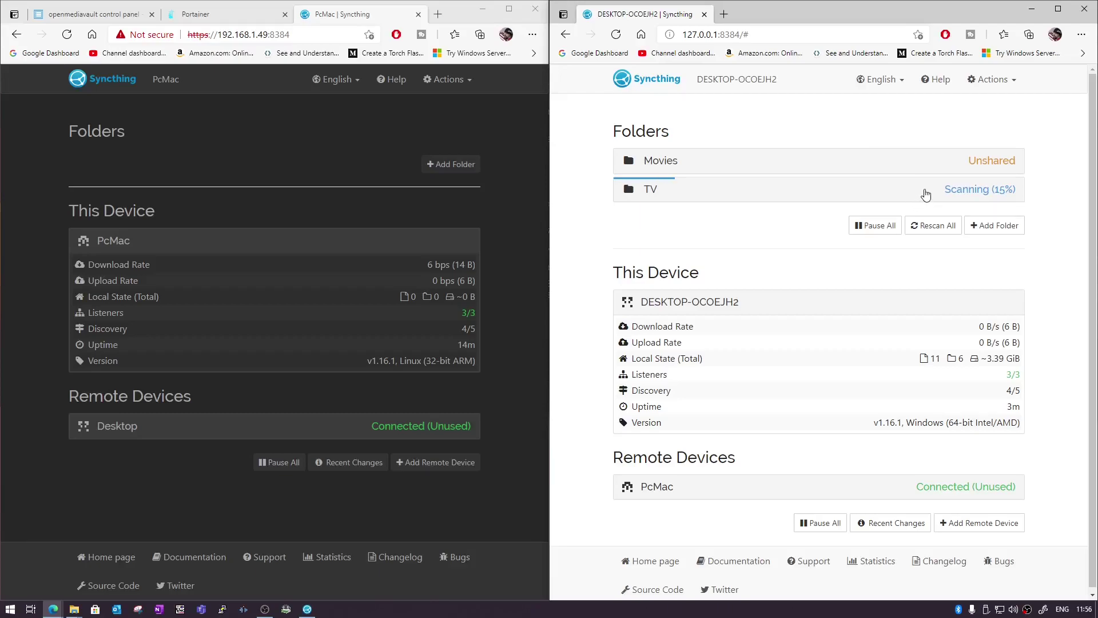
Step: Set the Movies folder's type to Send Only in its edit settings
left_click(978, 165)
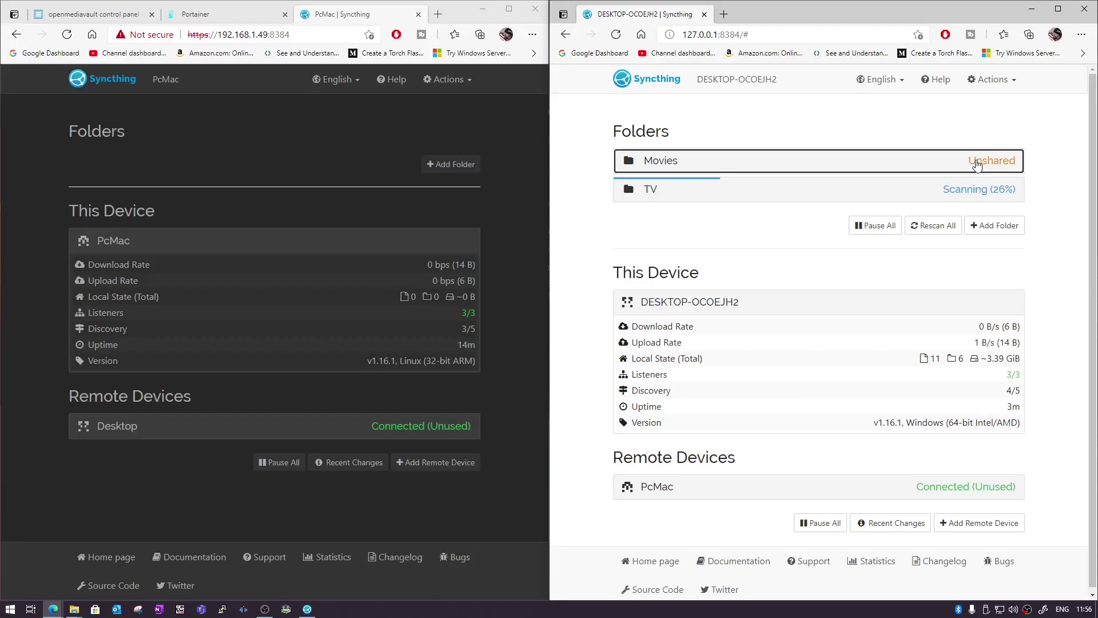
left_click(1004, 307)
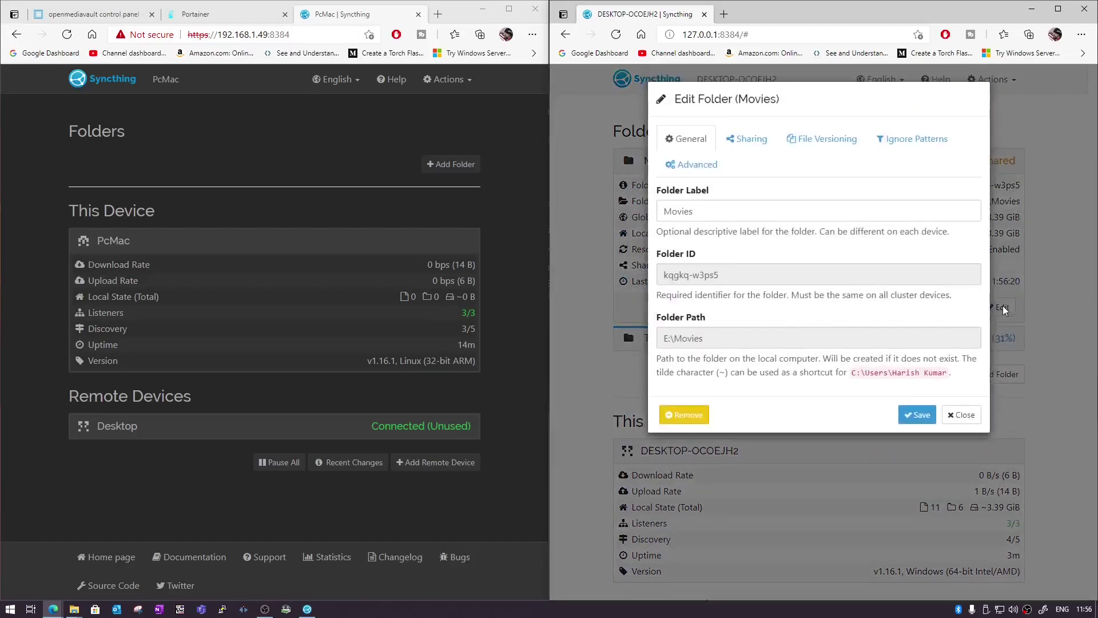
left_click(753, 142)
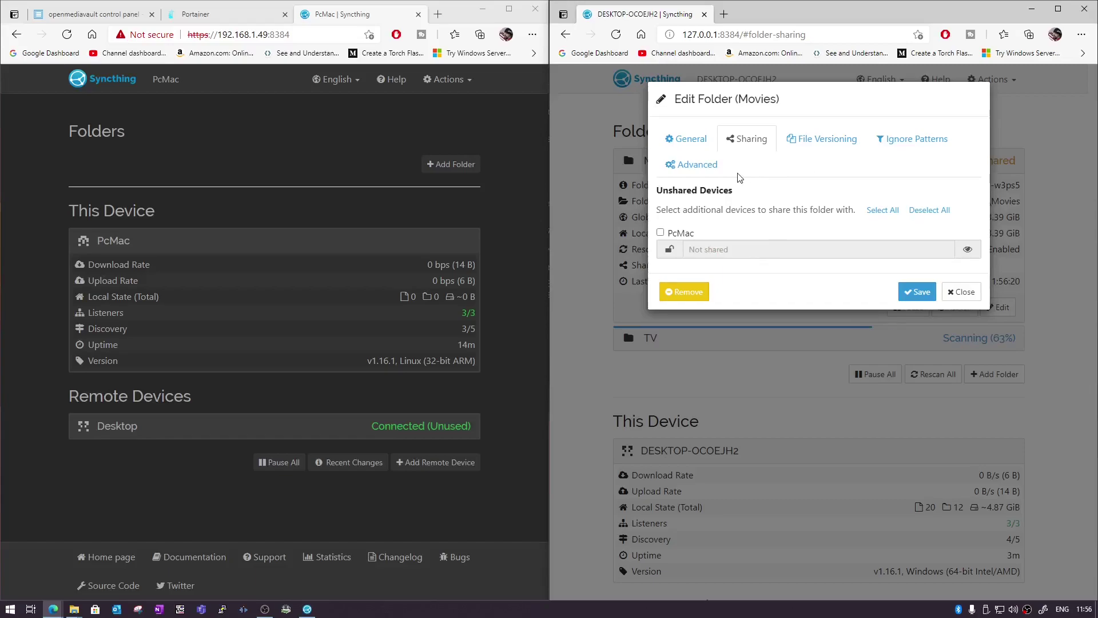
left_click(690, 168)
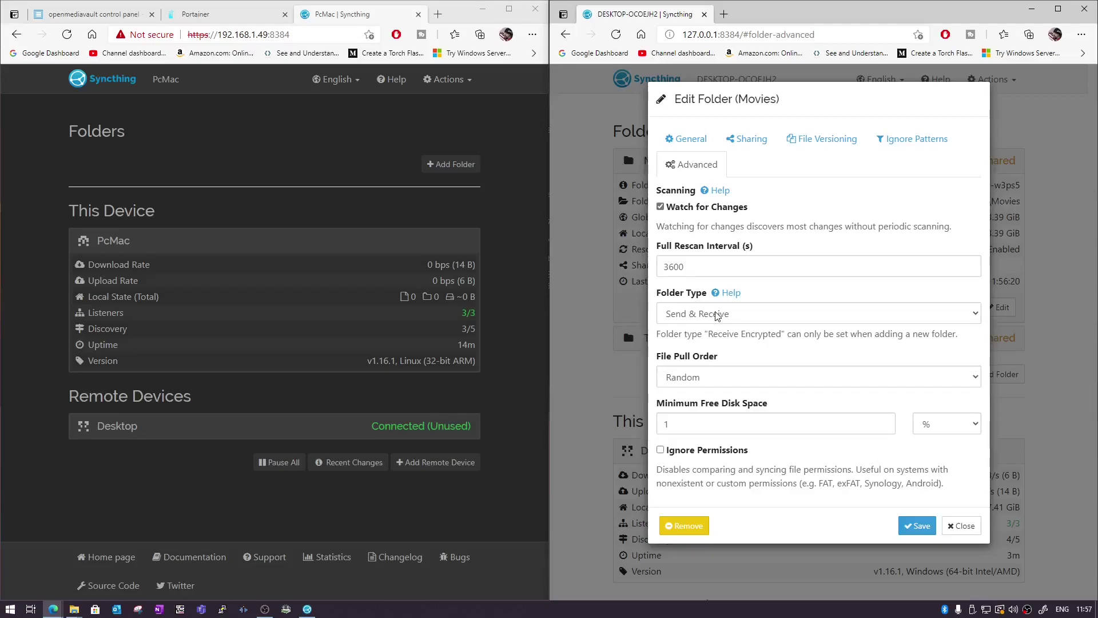
left_click(772, 316)
left_click(760, 344)
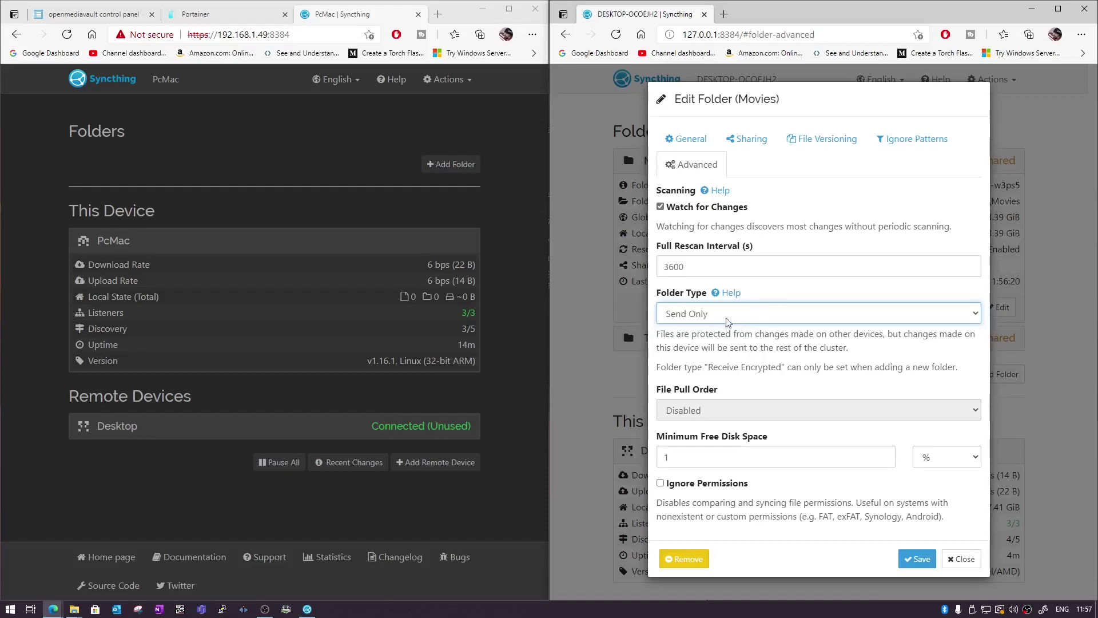
Step: Share the Movies folder with PcMac and save
left_click(742, 140)
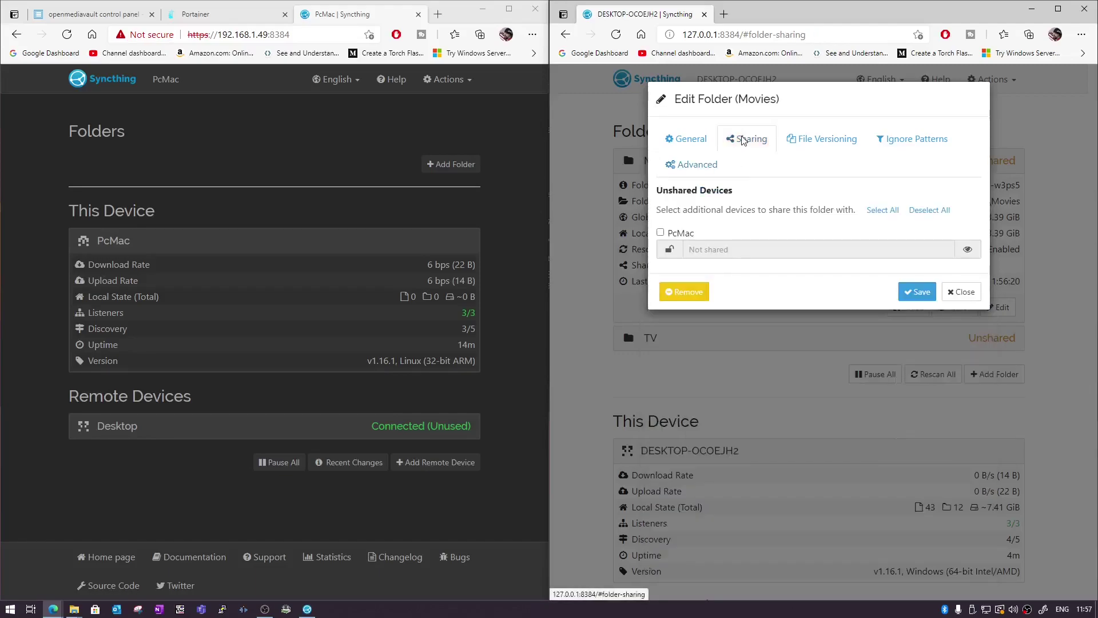
left_click(661, 233)
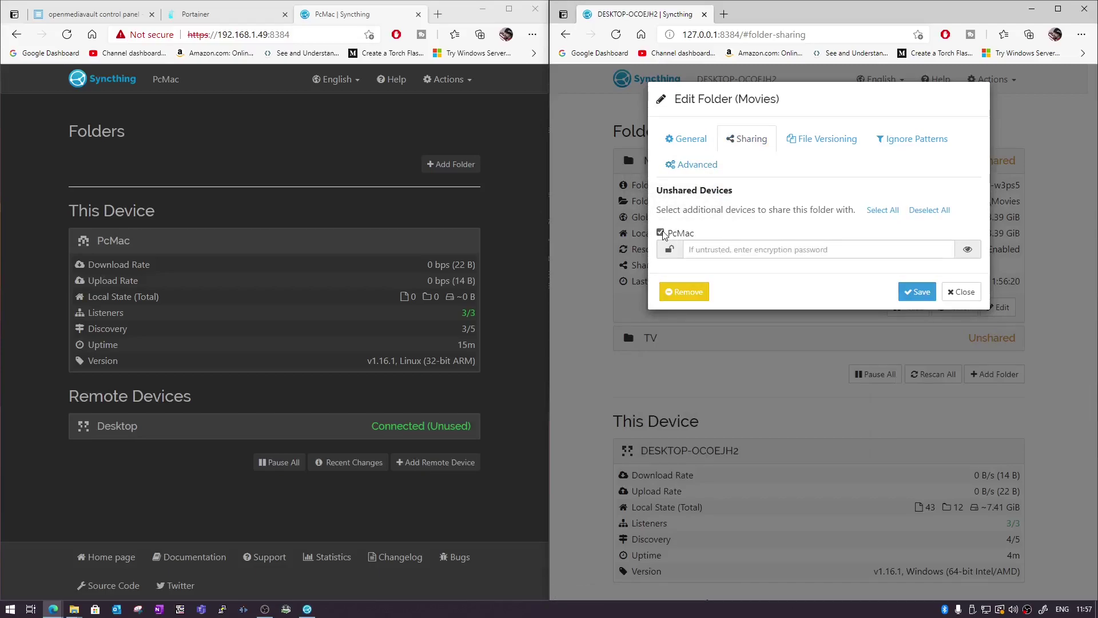
left_click(920, 294)
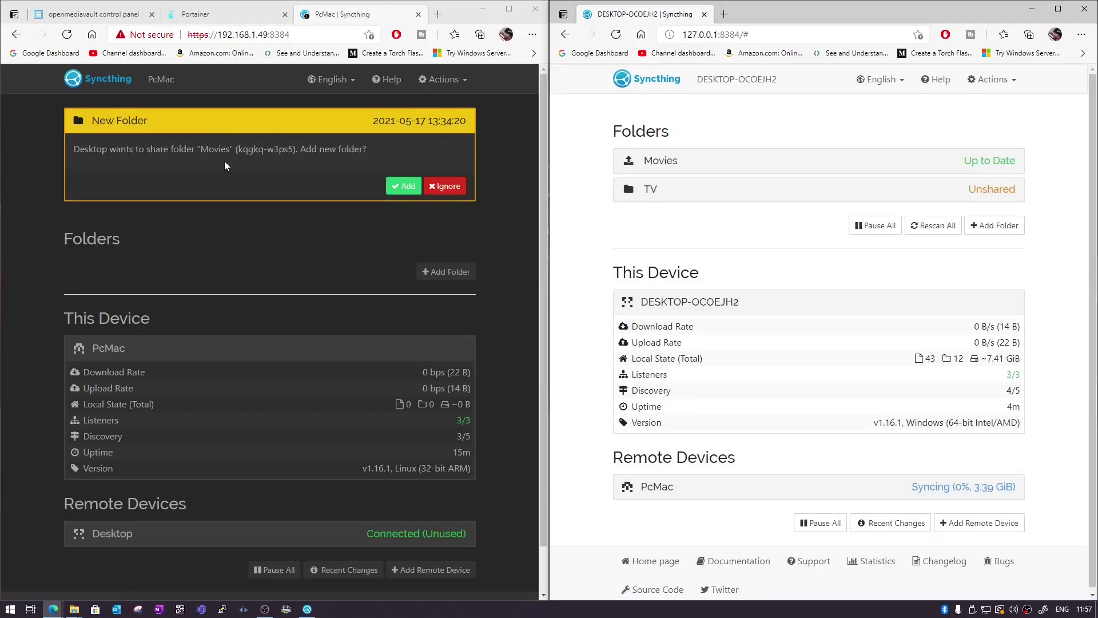
Step: Accept the shared Movies folder on PcMac and select its /config/Movies folder path
left_click(404, 187)
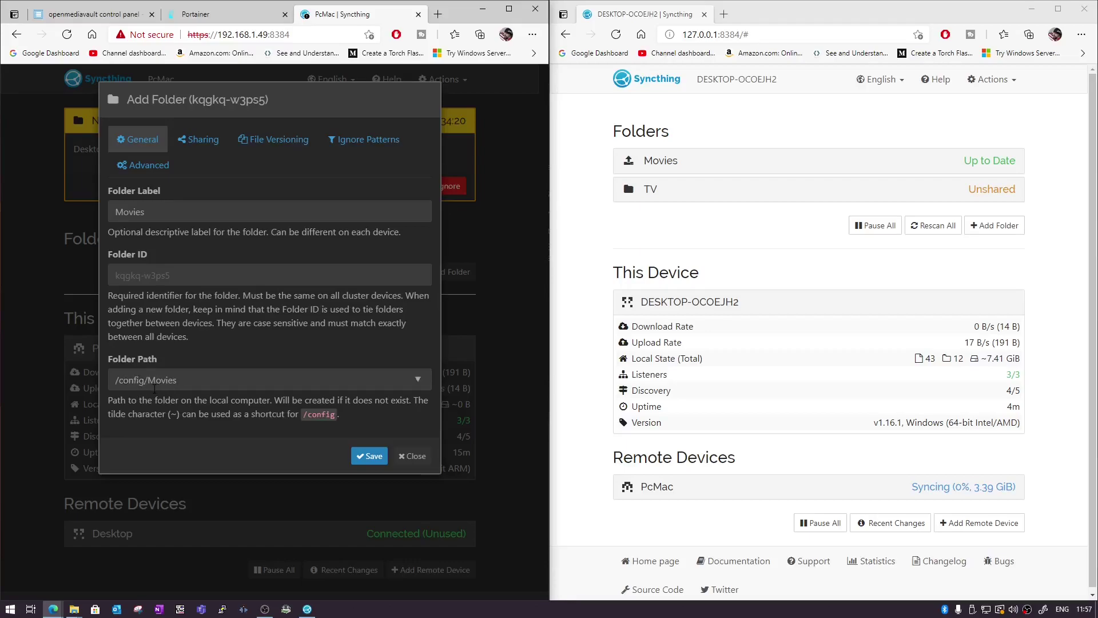
left_click(418, 379)
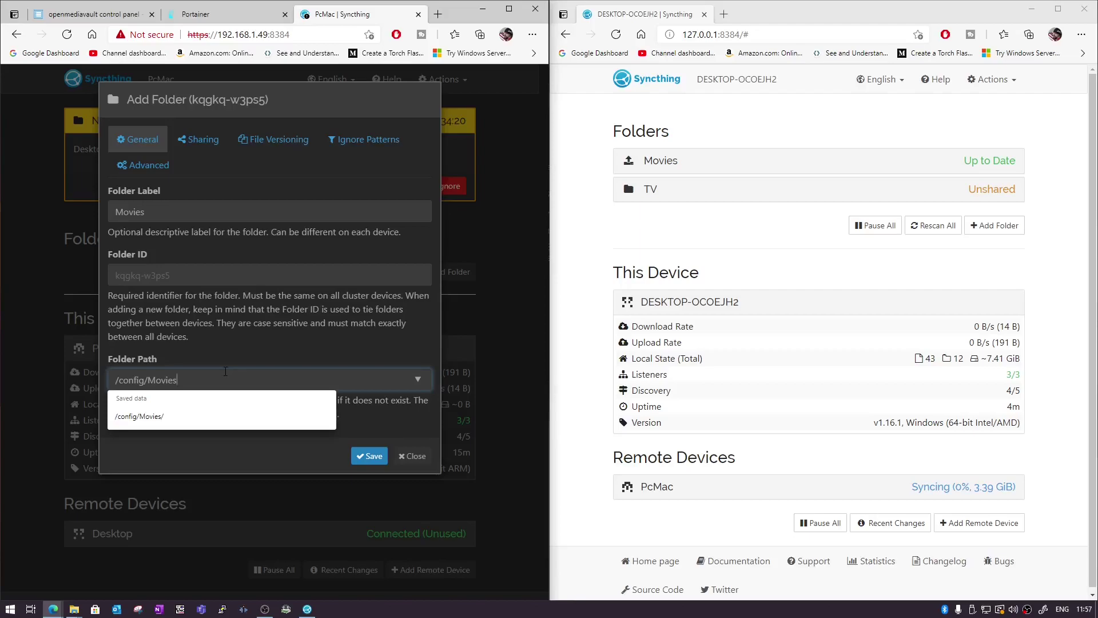
Step: In Portainer, open the syncthing container's volumes and copy the /data1 path
left_click(194, 14)
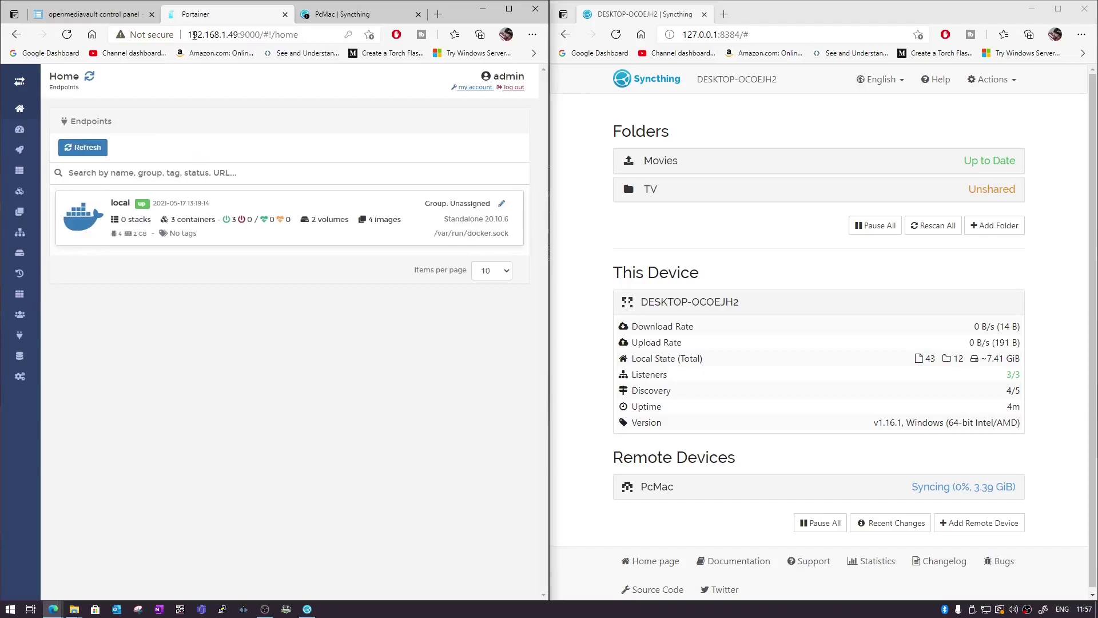
left_click(233, 224)
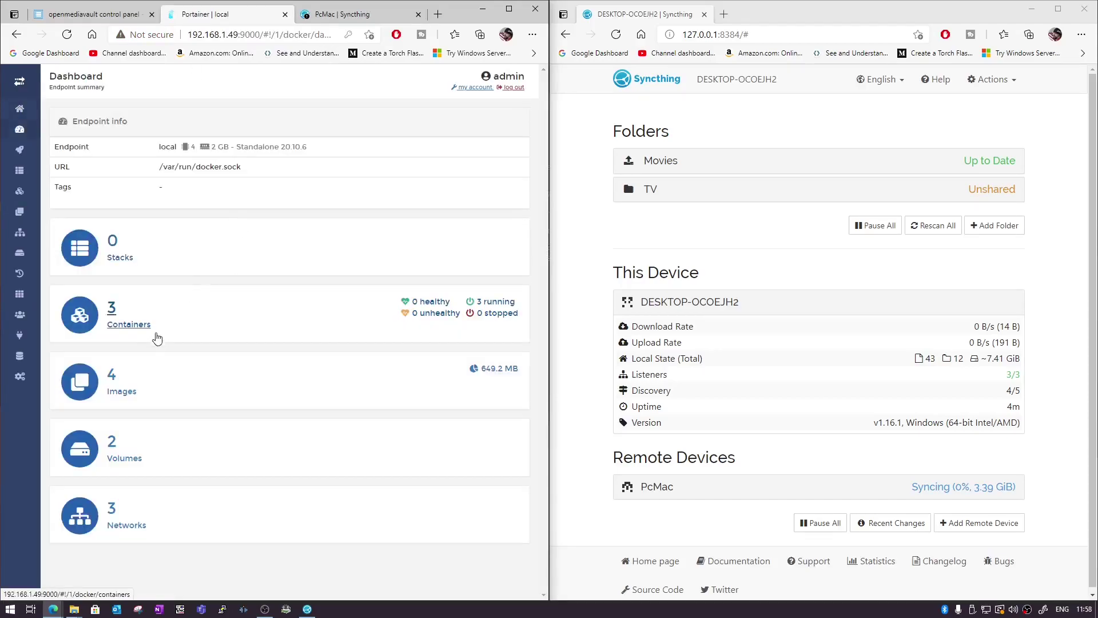
left_click(159, 335)
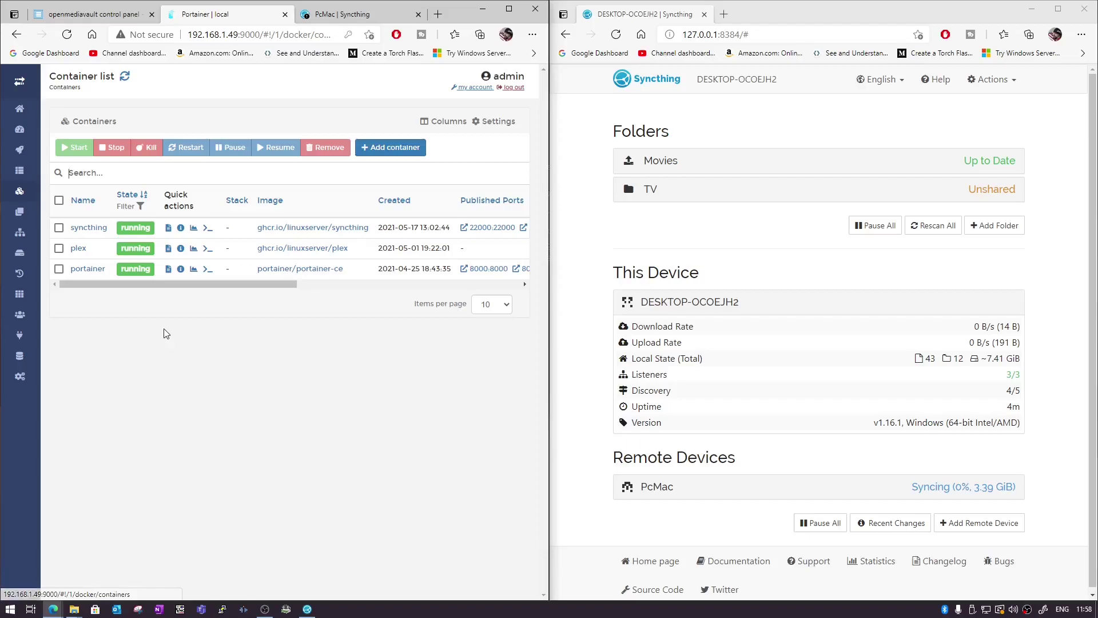
left_click(84, 228)
scroll(266, 332, "down", 15)
scroll(316, 296, "down", 8)
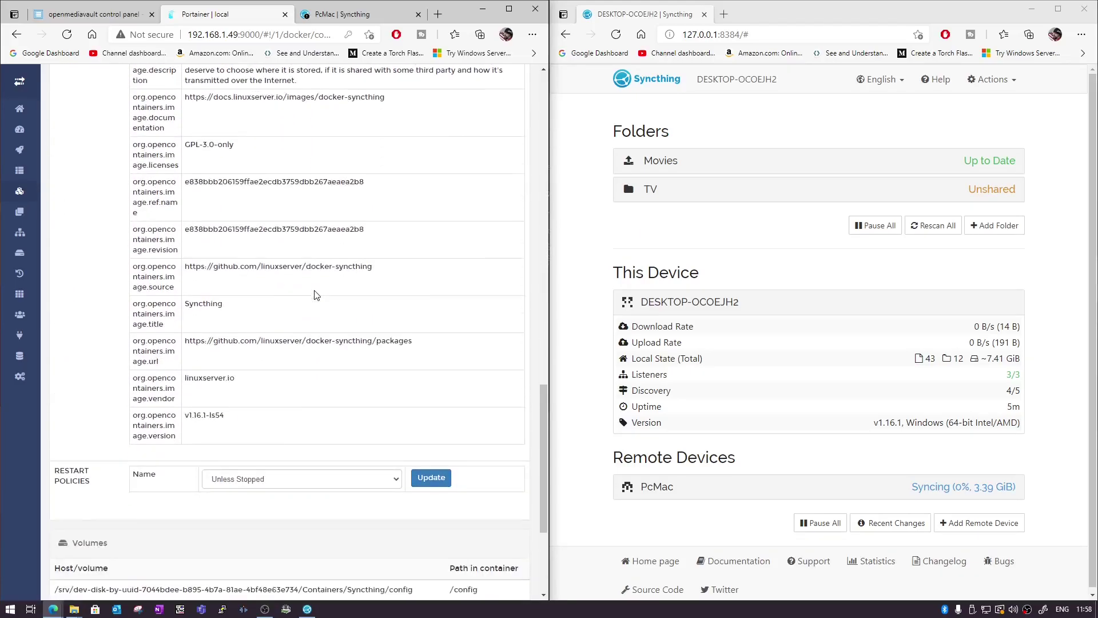
scroll(317, 295, "down", 4)
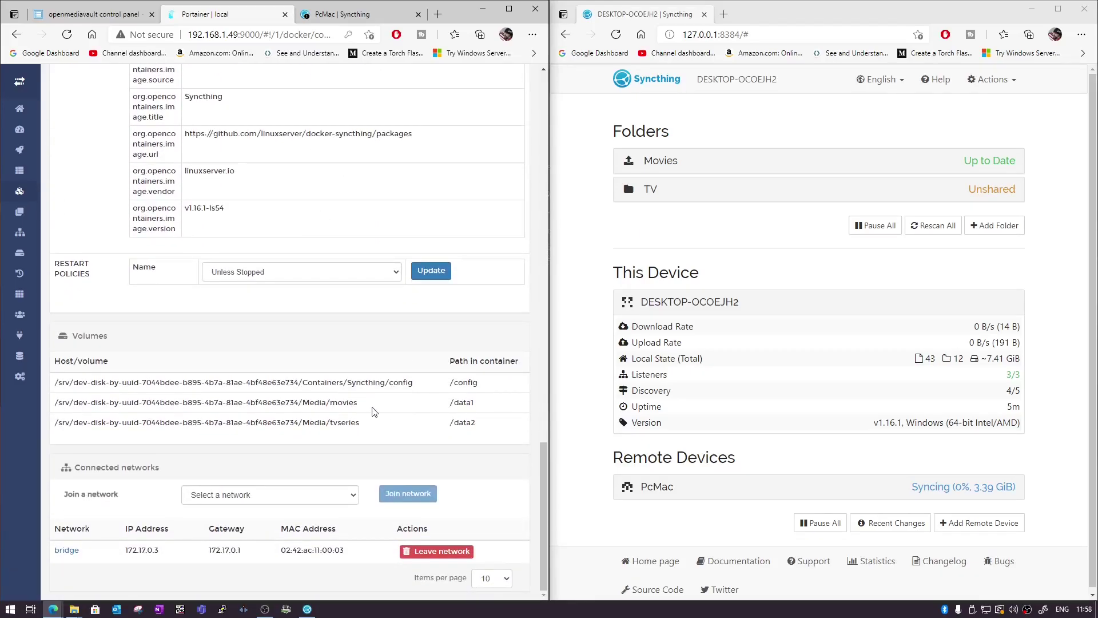
left_click_drag(478, 408, 451, 407)
right_click(462, 402)
left_click(506, 187)
Step: Replace the NAS Movies folder path /config/Movies with /data1
left_click(343, 14)
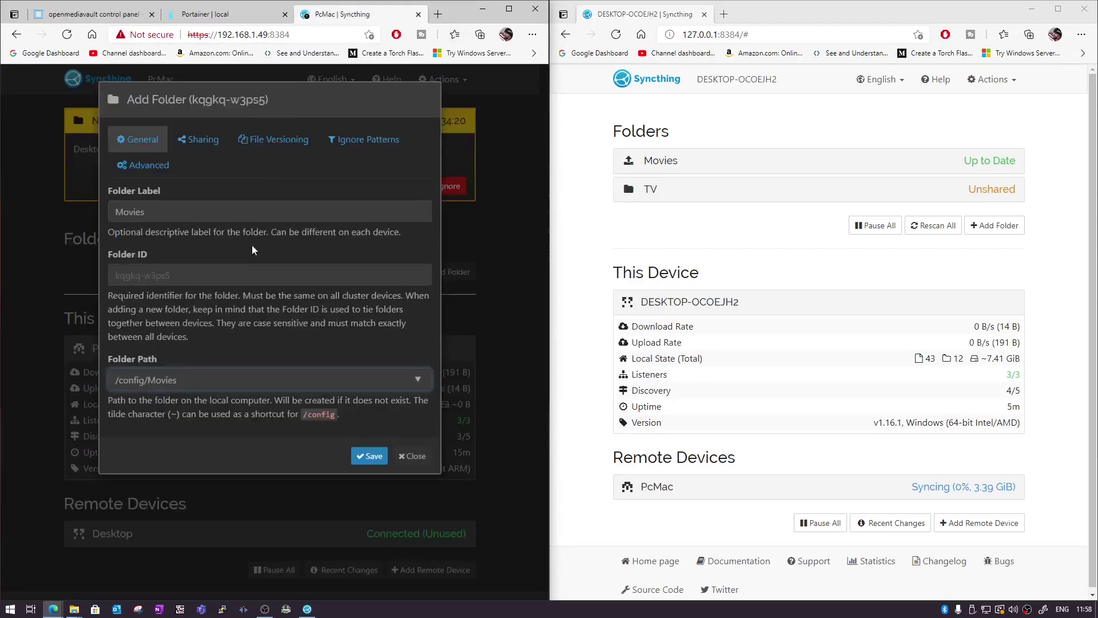
left_click_drag(182, 389, 131, 379)
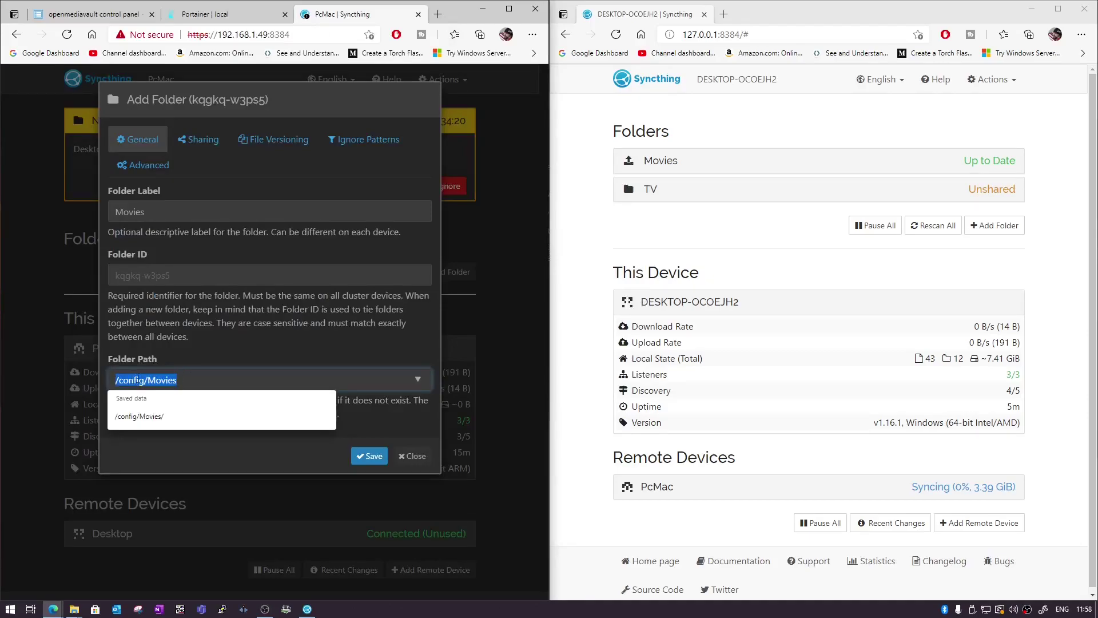
right_click(136, 377)
left_click(207, 121)
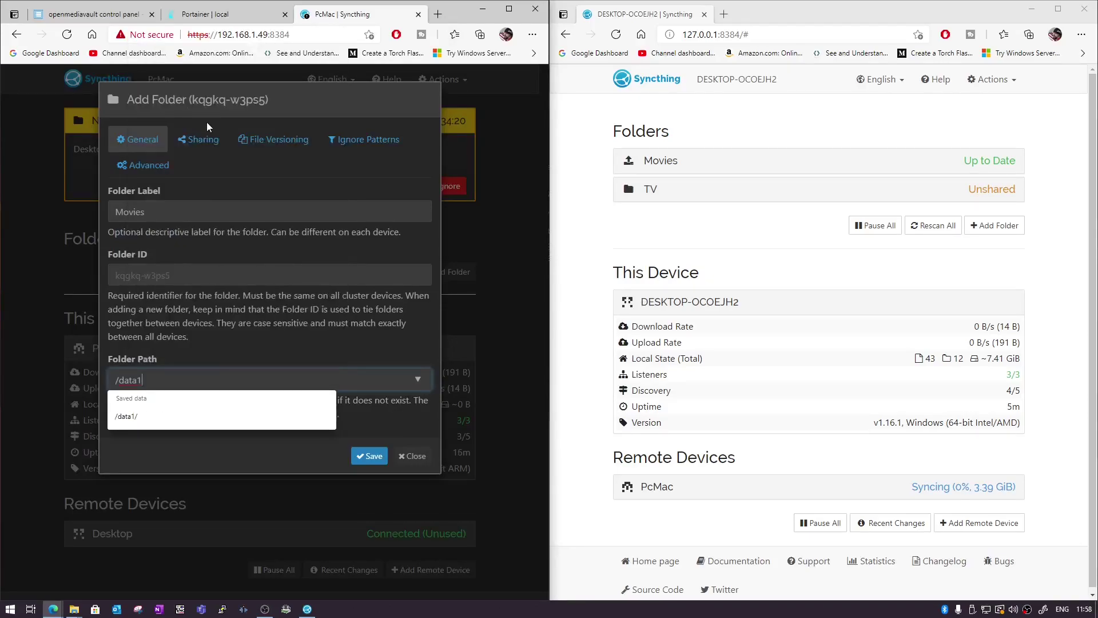
key("super+r")
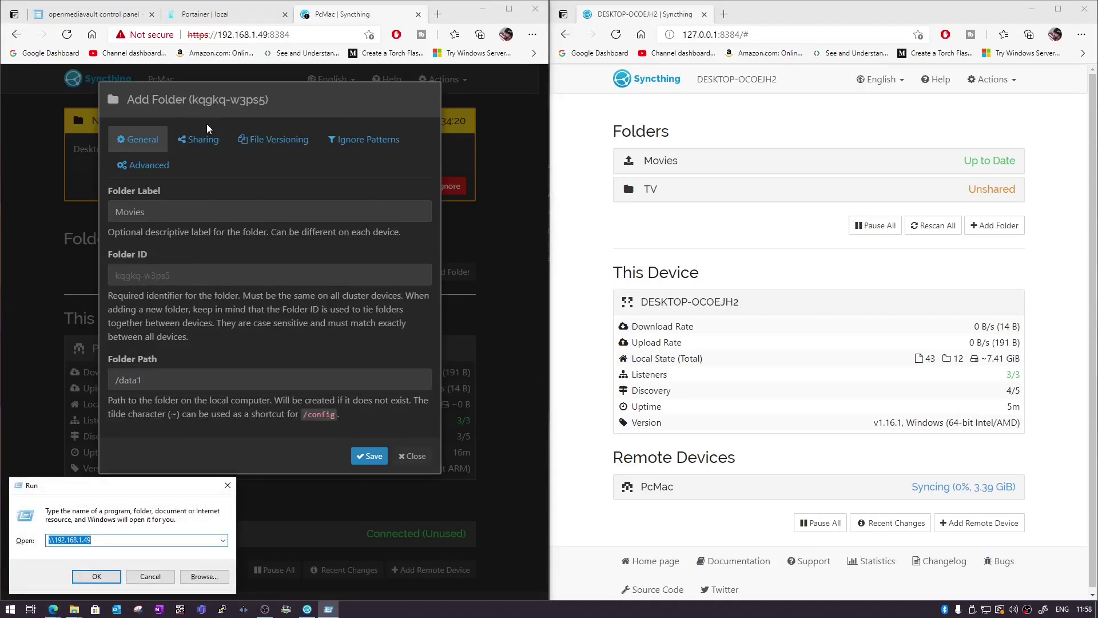
key("Return")
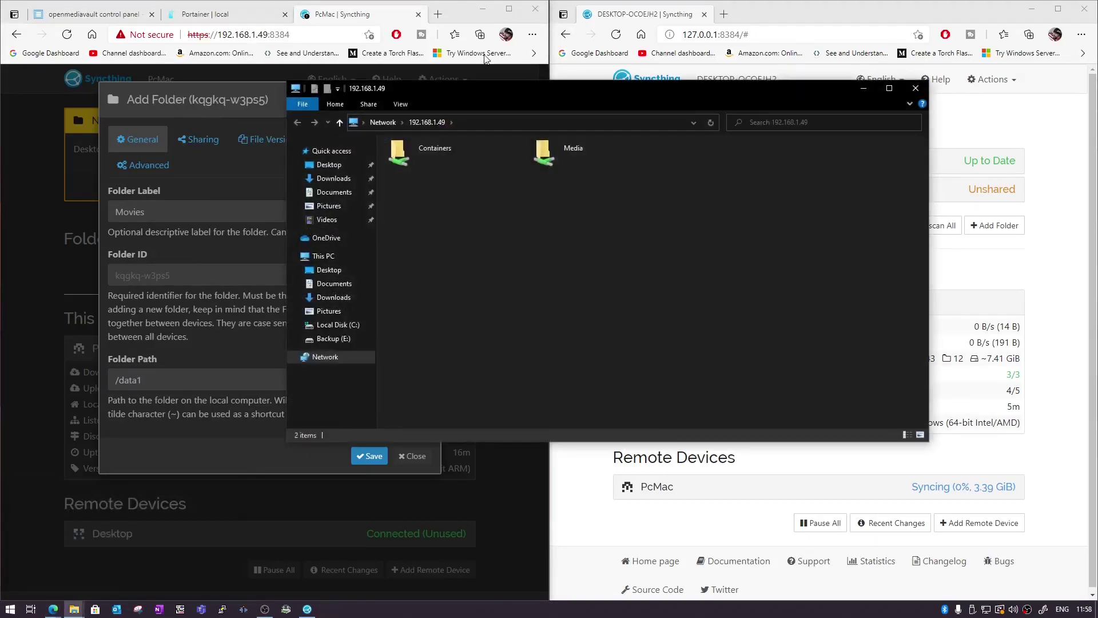
double_click(575, 155)
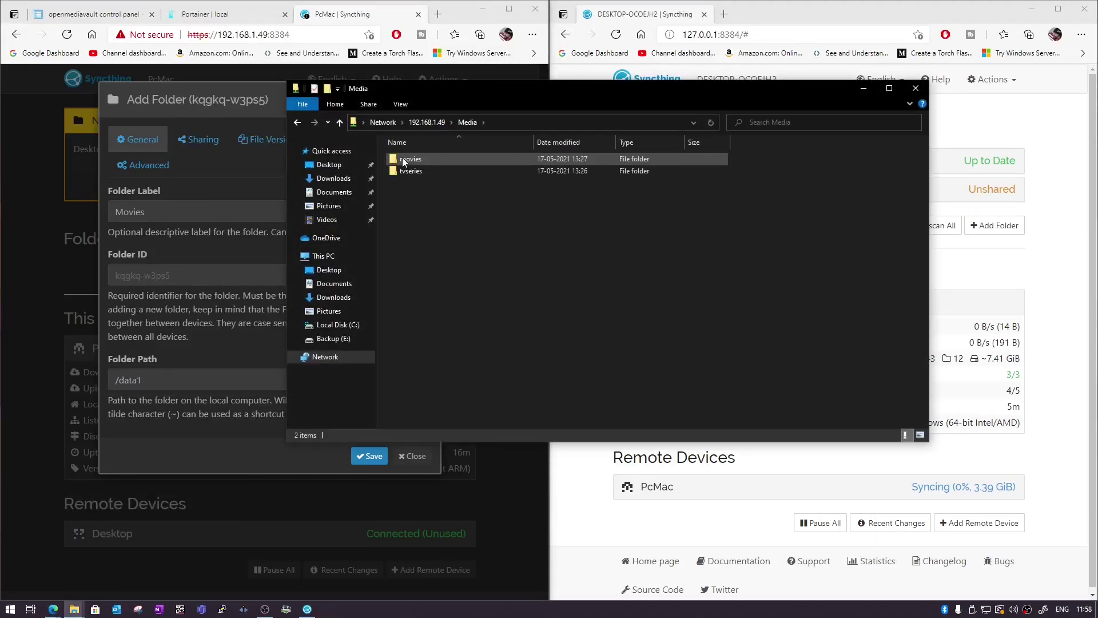
double_click(403, 157)
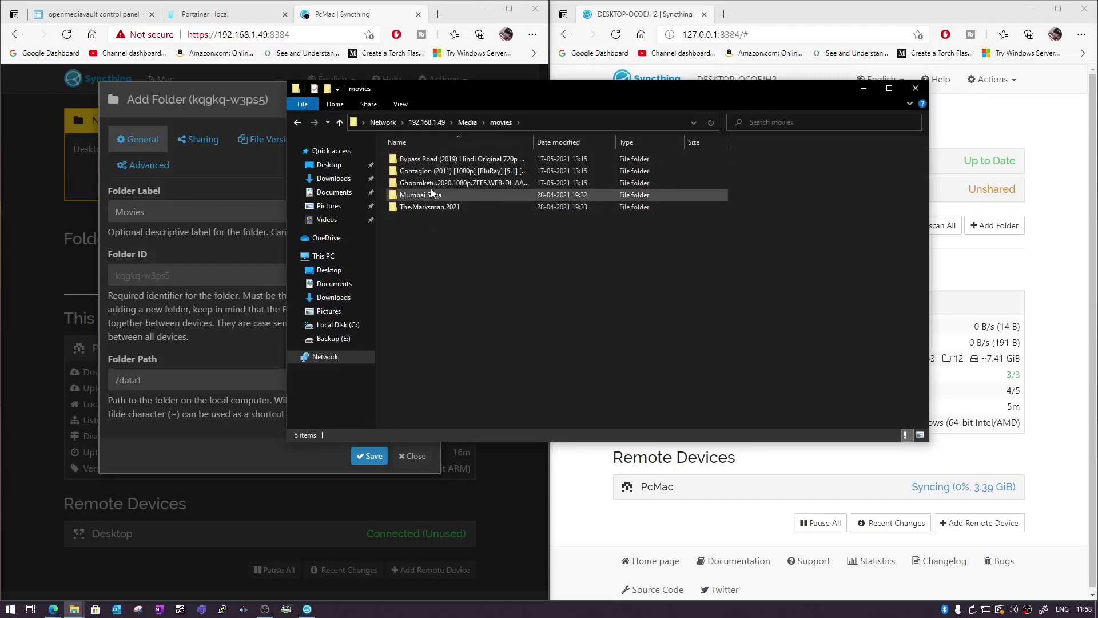
left_click(869, 89)
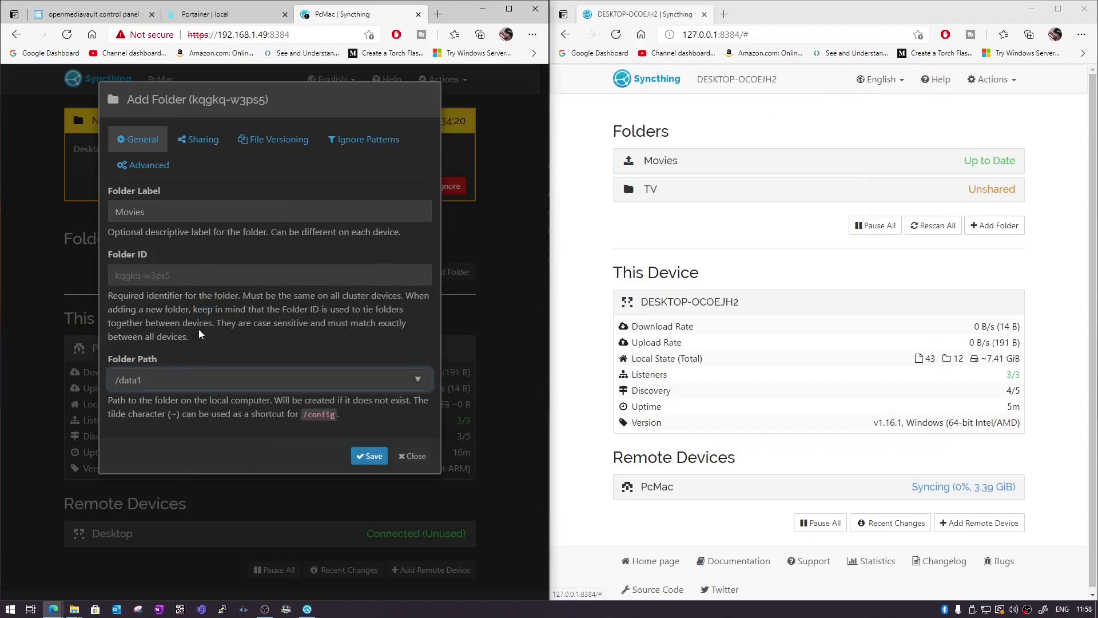
Step: Save Movies on the NAS at /data1, then share Windows' TV folder with PcMac as Send Only
left_click(367, 456)
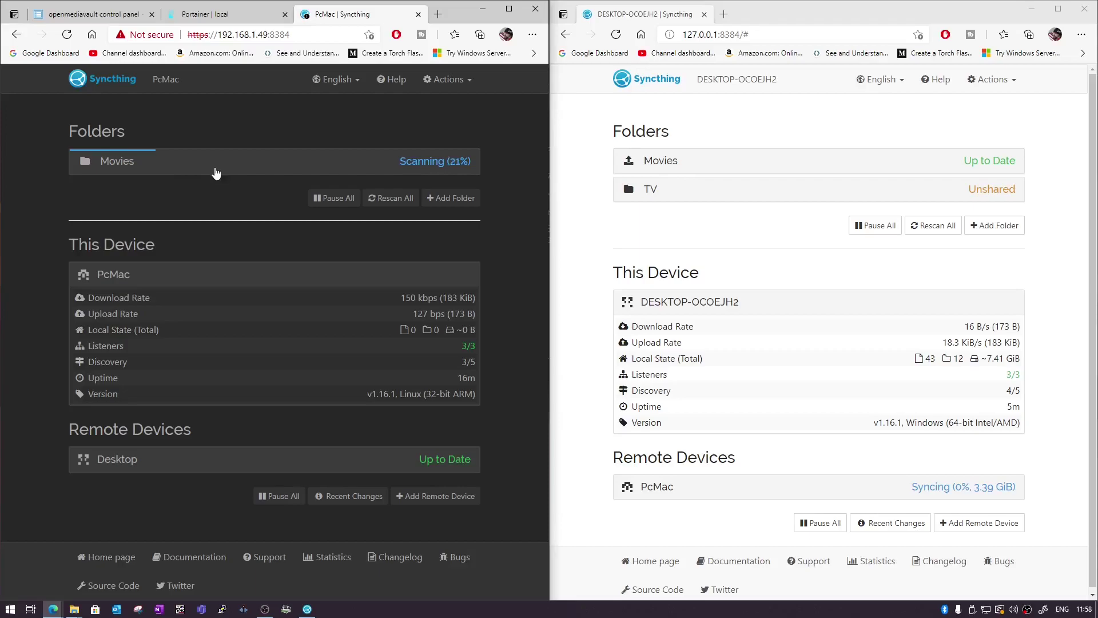
left_click(741, 195)
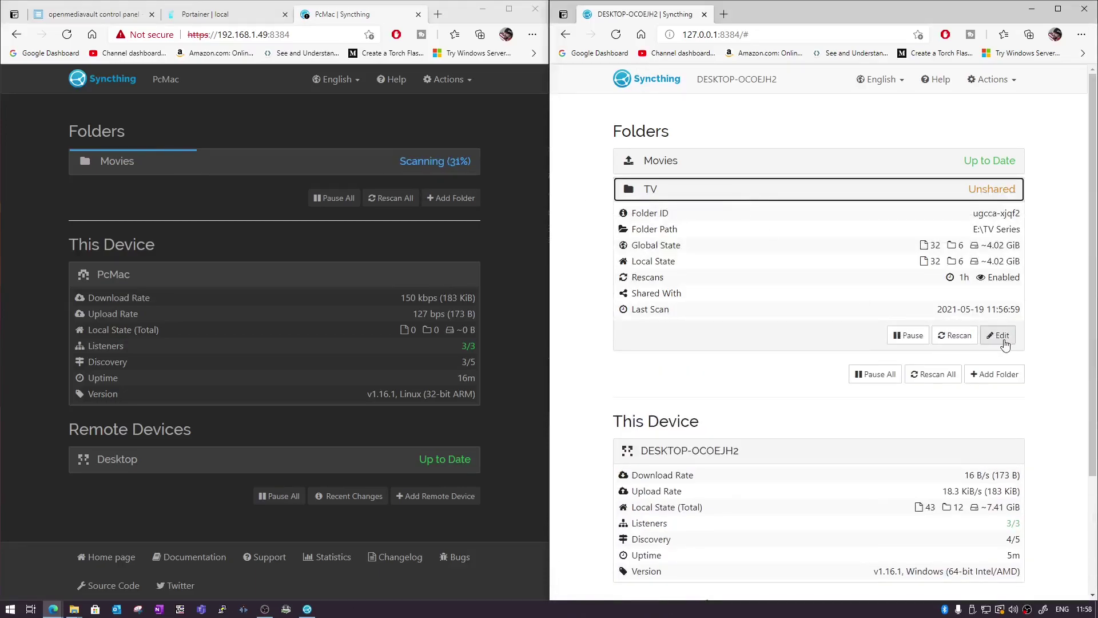
left_click(1000, 336)
left_click(753, 140)
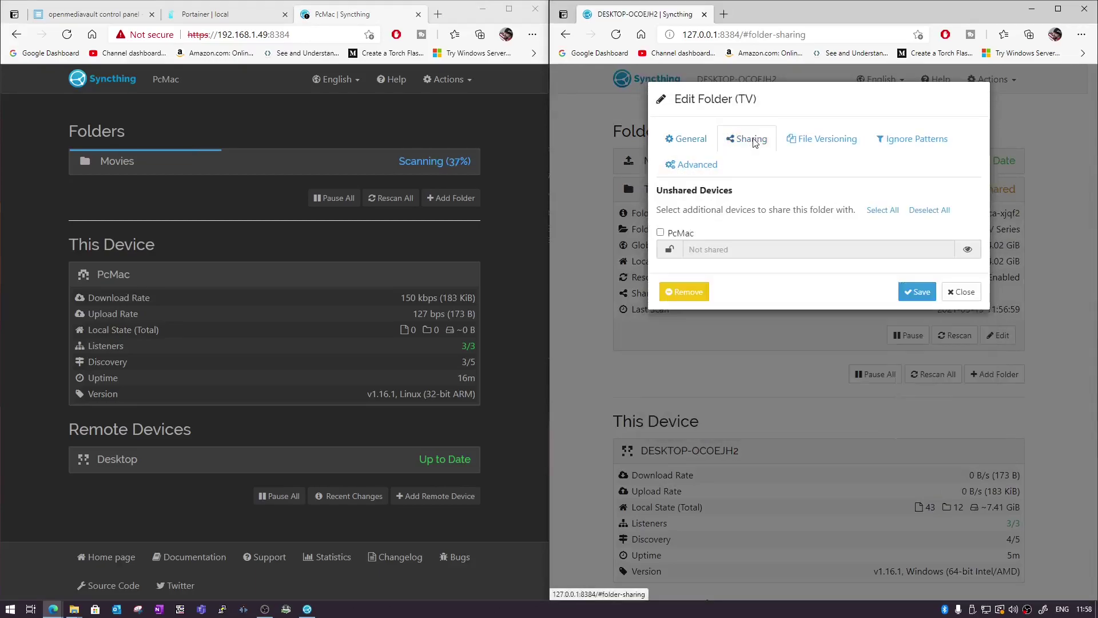
left_click(661, 233)
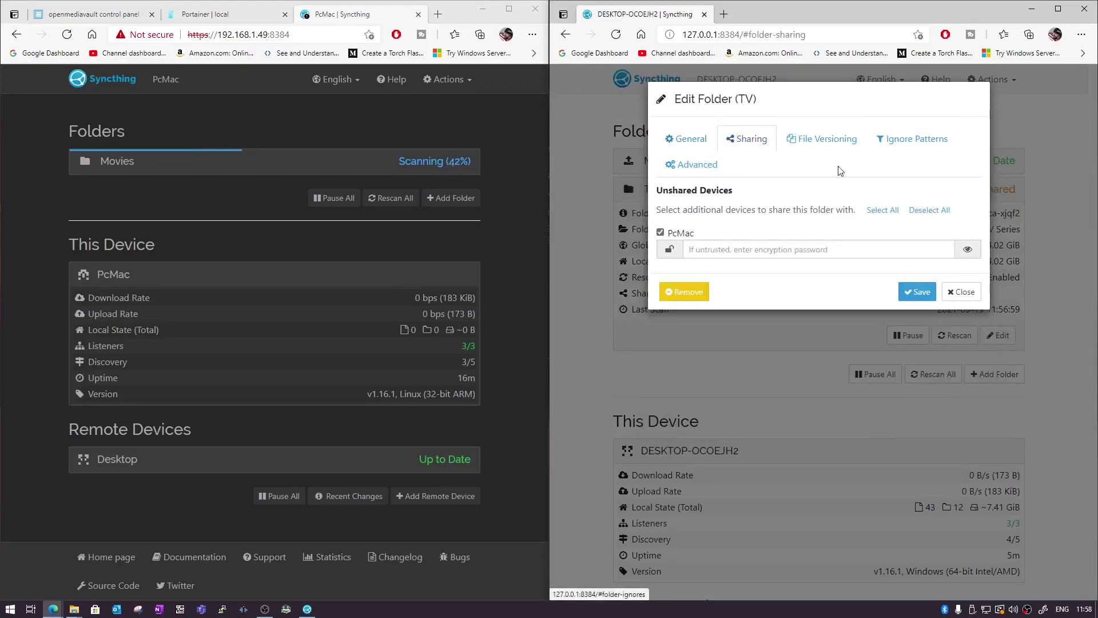
left_click(703, 166)
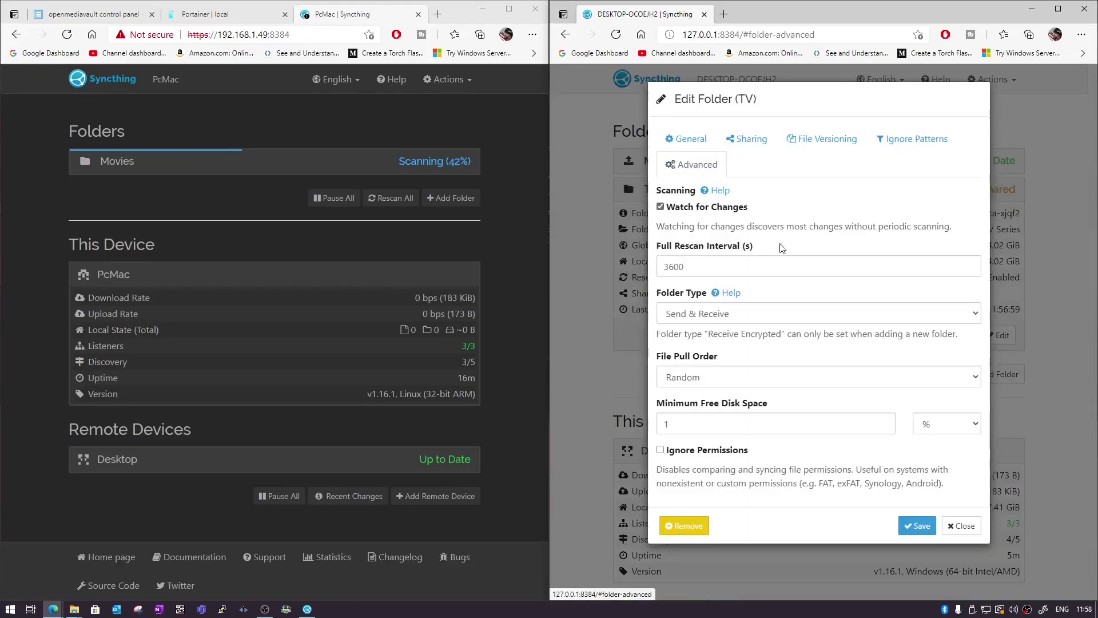
left_click(980, 314)
left_click(850, 346)
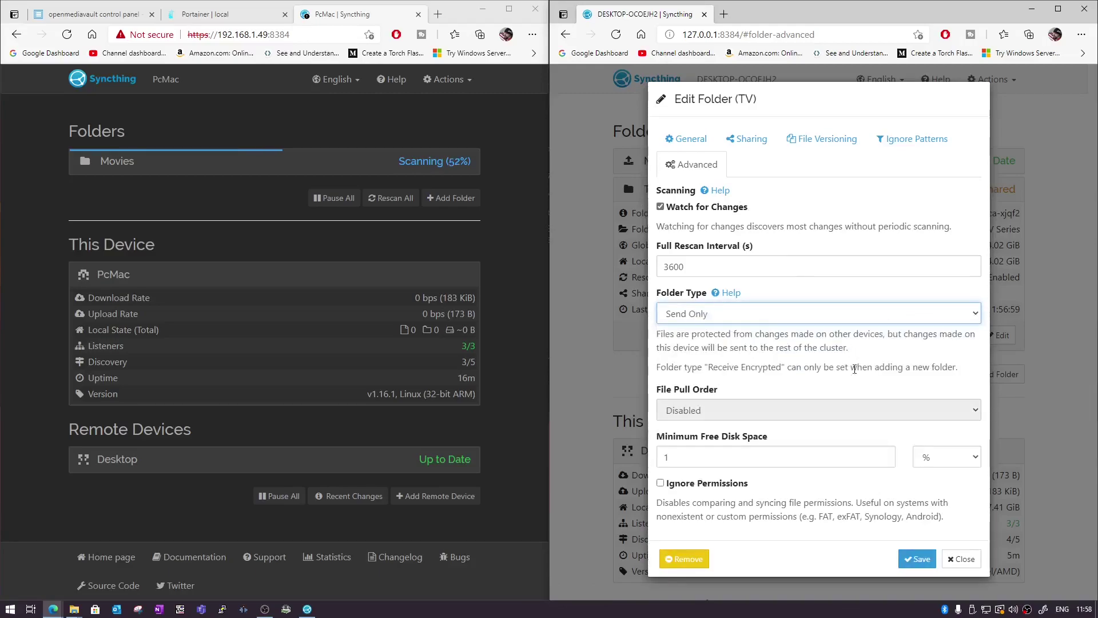
left_click(919, 559)
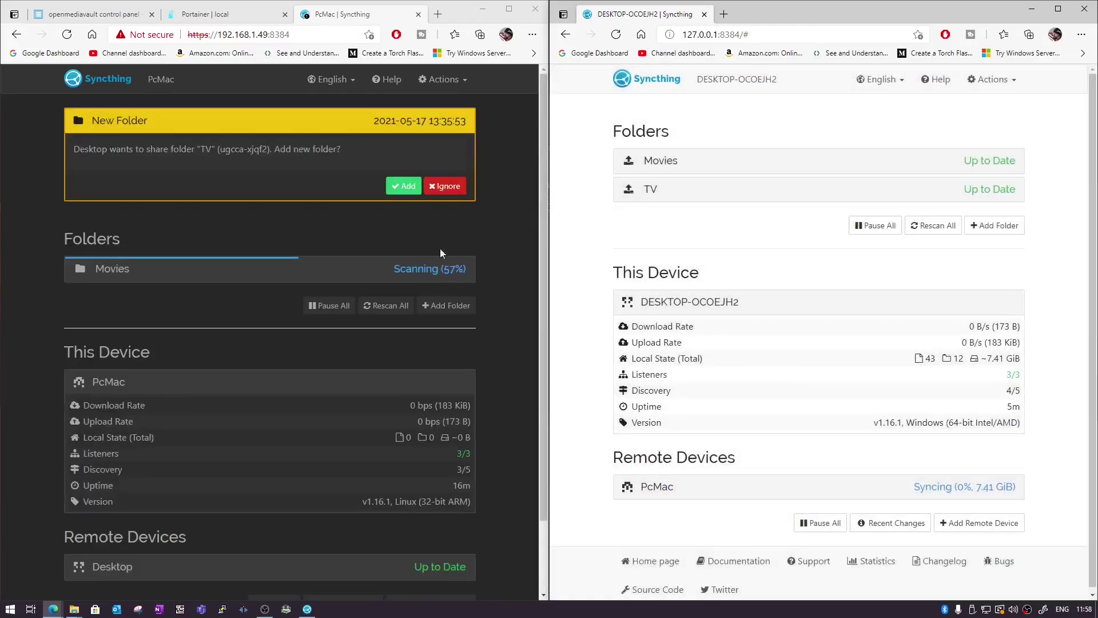
Step: Accept the TV folder on PcMac, replacing /config/TV with the path /data2
left_click(403, 186)
left_click_drag(194, 385, 80, 382)
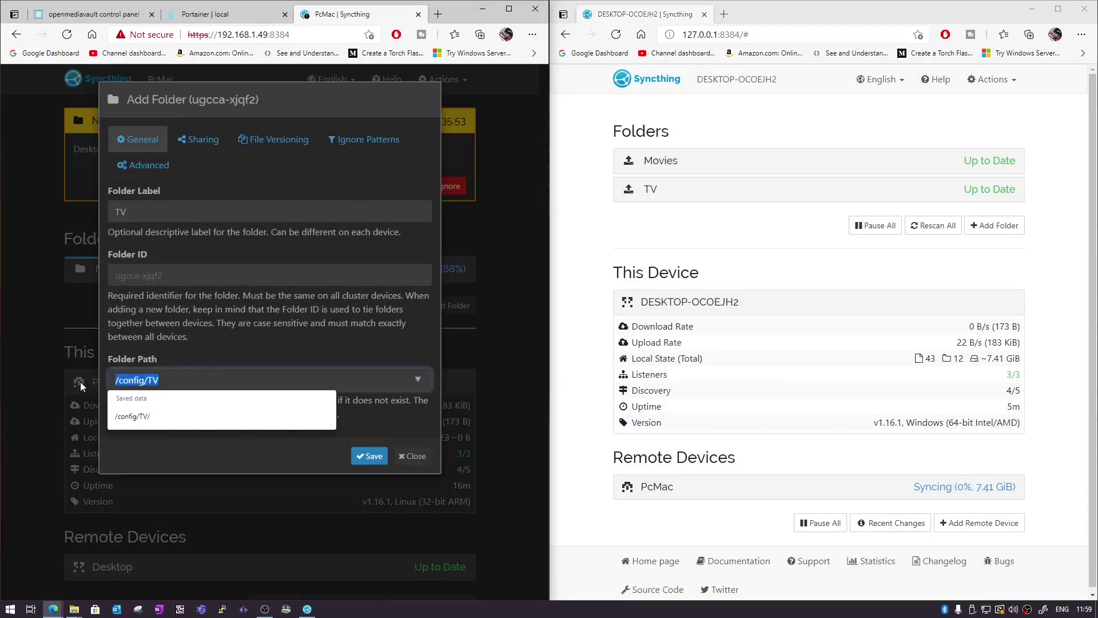
type("/data1")
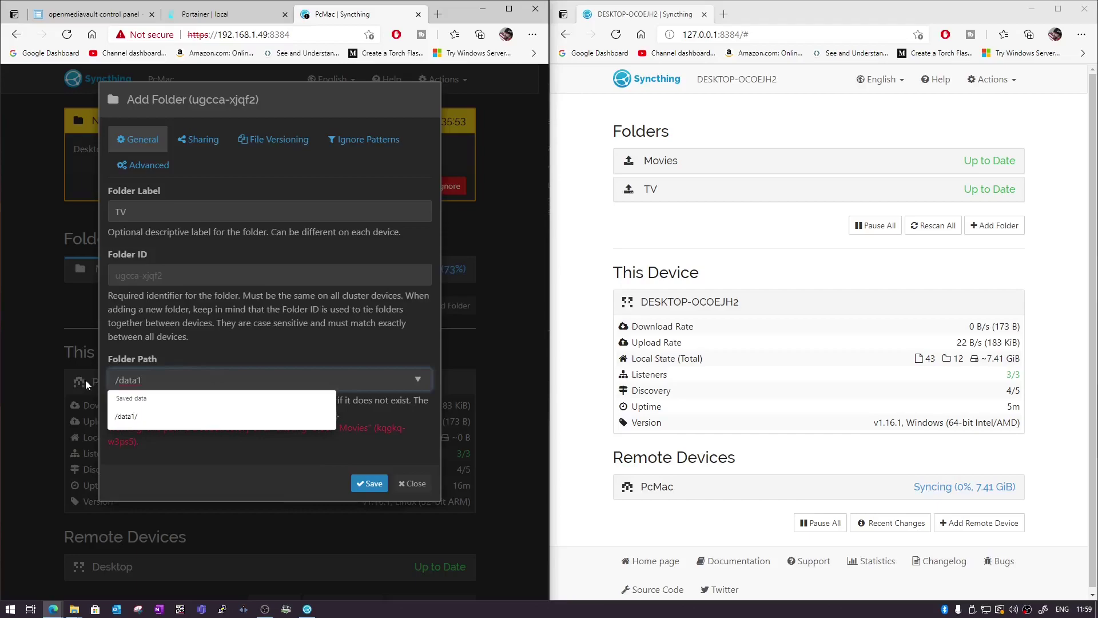
key("BackSpace")
type("2")
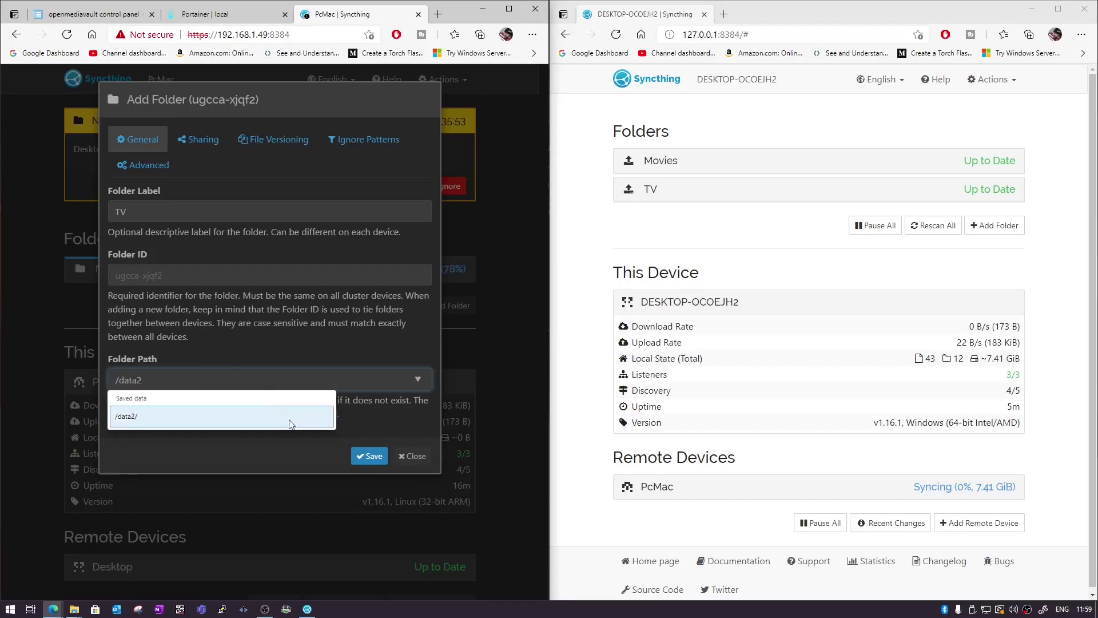
left_click(369, 456)
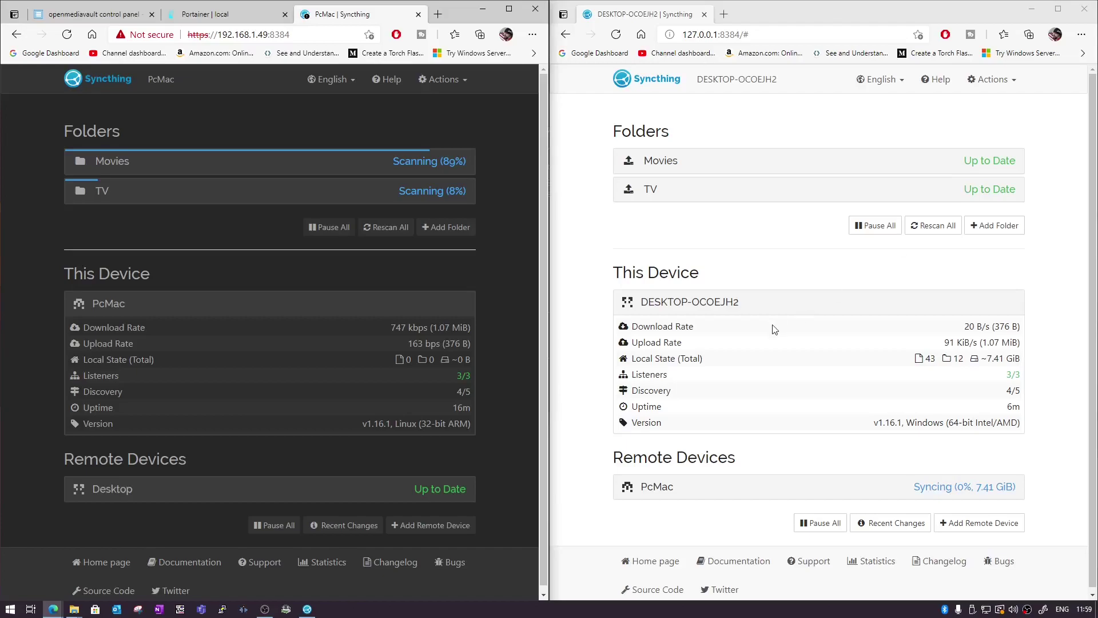
mouse_move(74, 609)
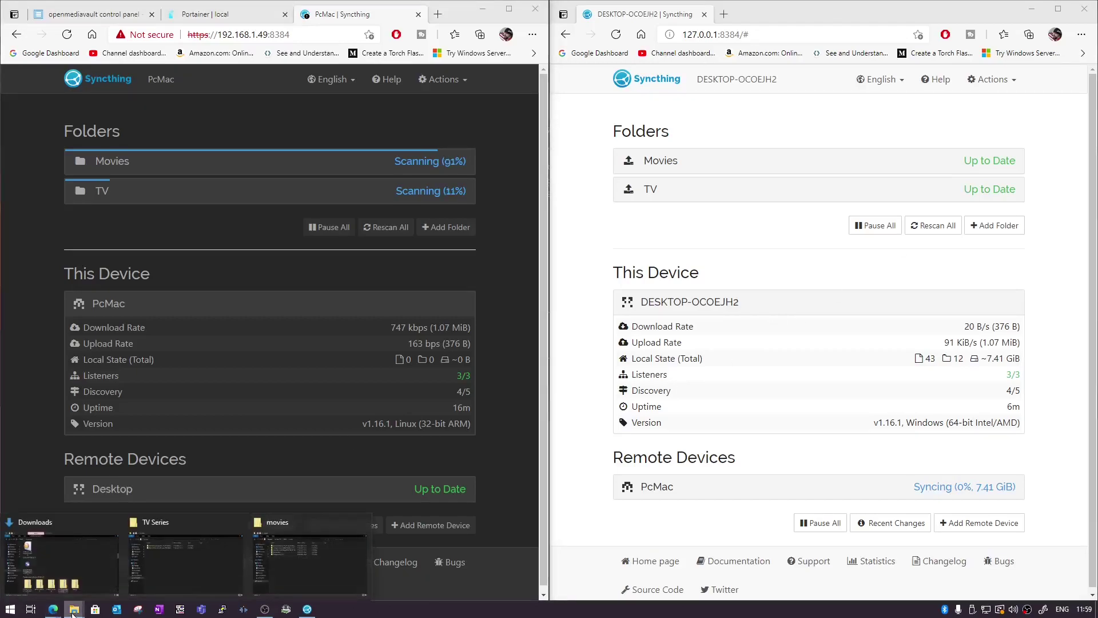
left_click(275, 563)
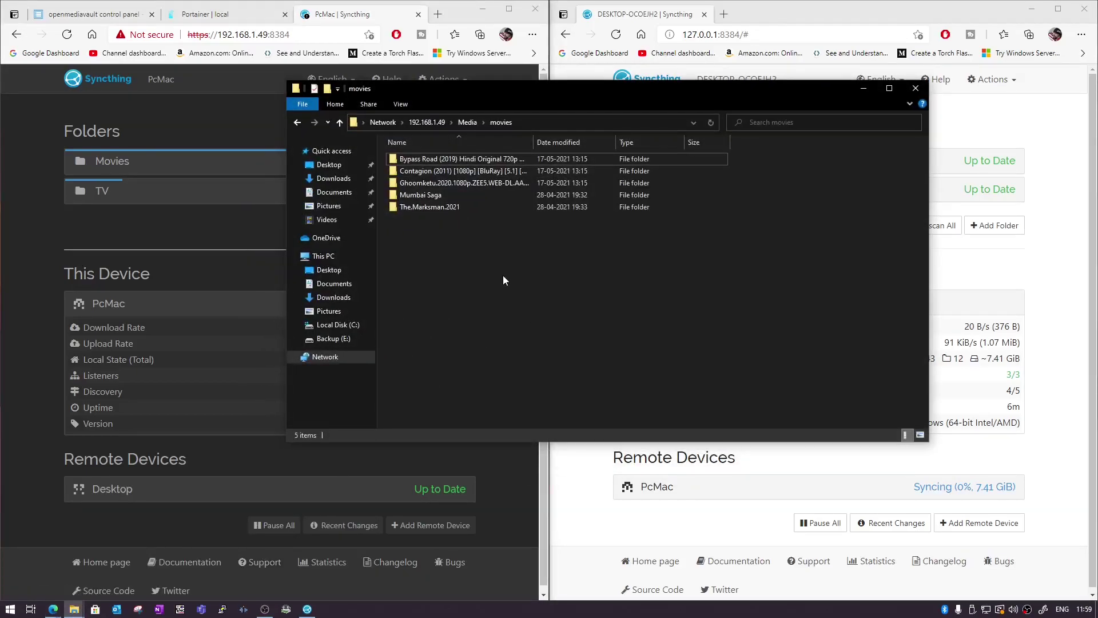
mouse_move(74, 608)
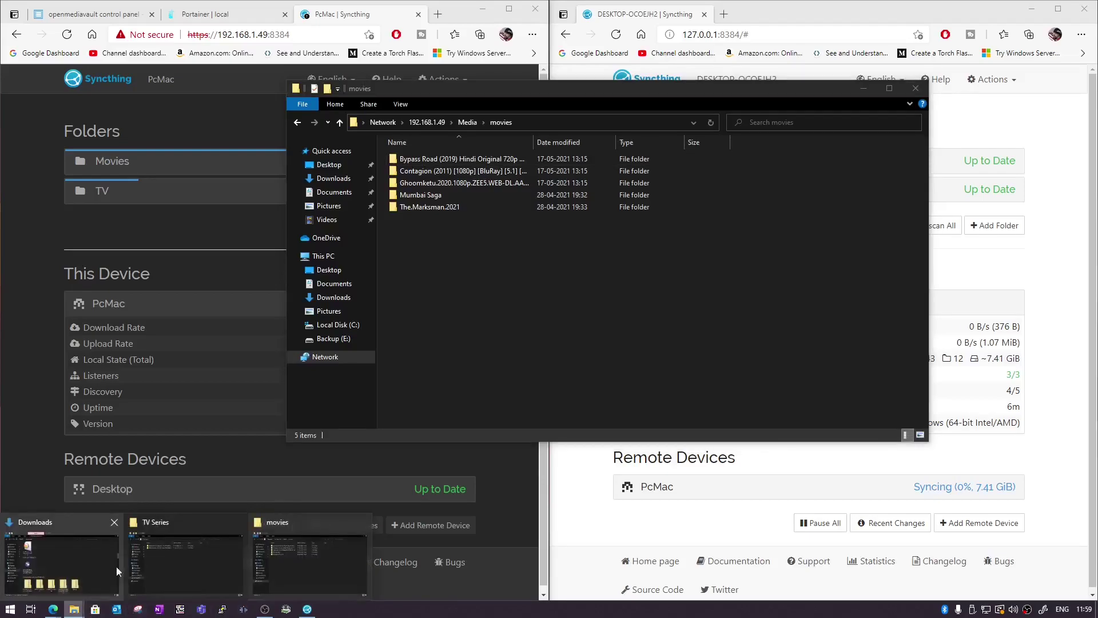
left_click(186, 563)
right_click(452, 203)
left_click(498, 250)
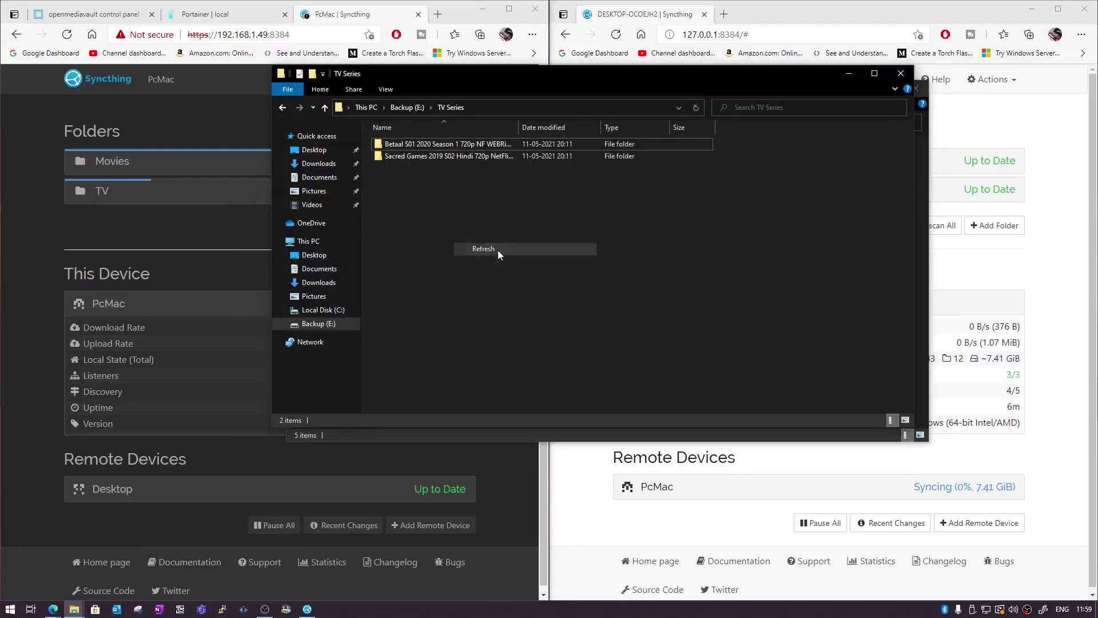
left_click(893, 89)
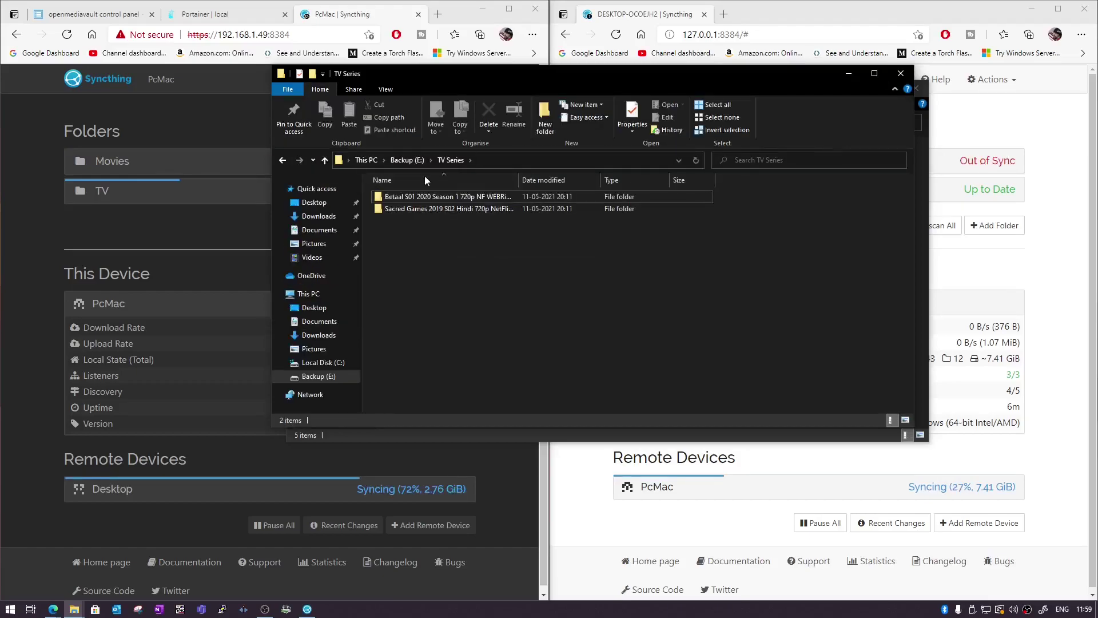
left_click(288, 162)
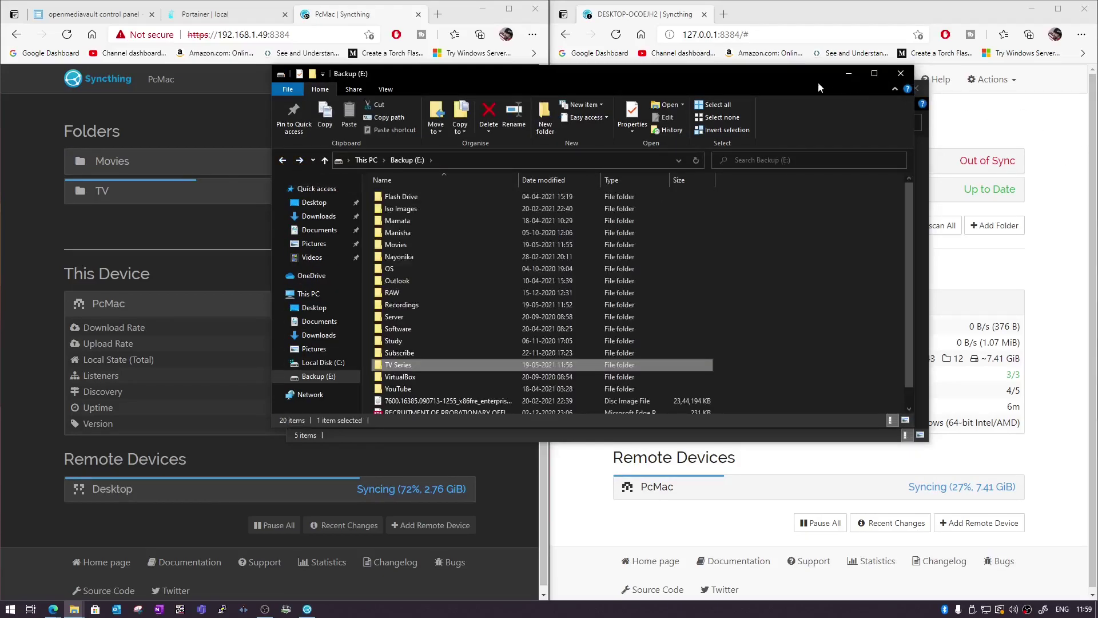
left_click(856, 78)
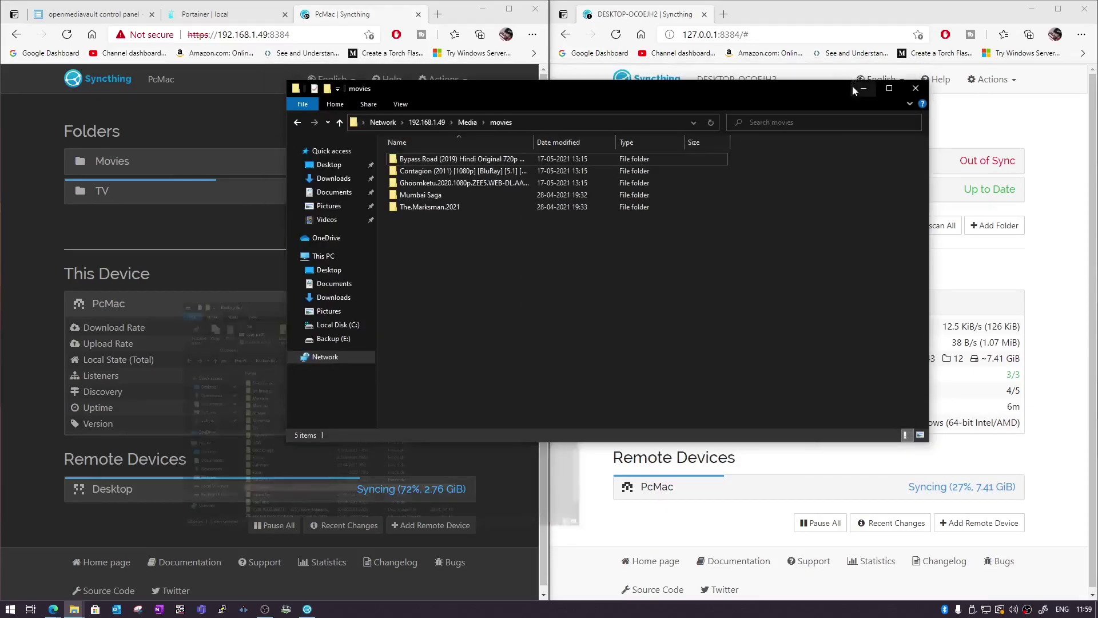
left_click(469, 123)
double_click(439, 171)
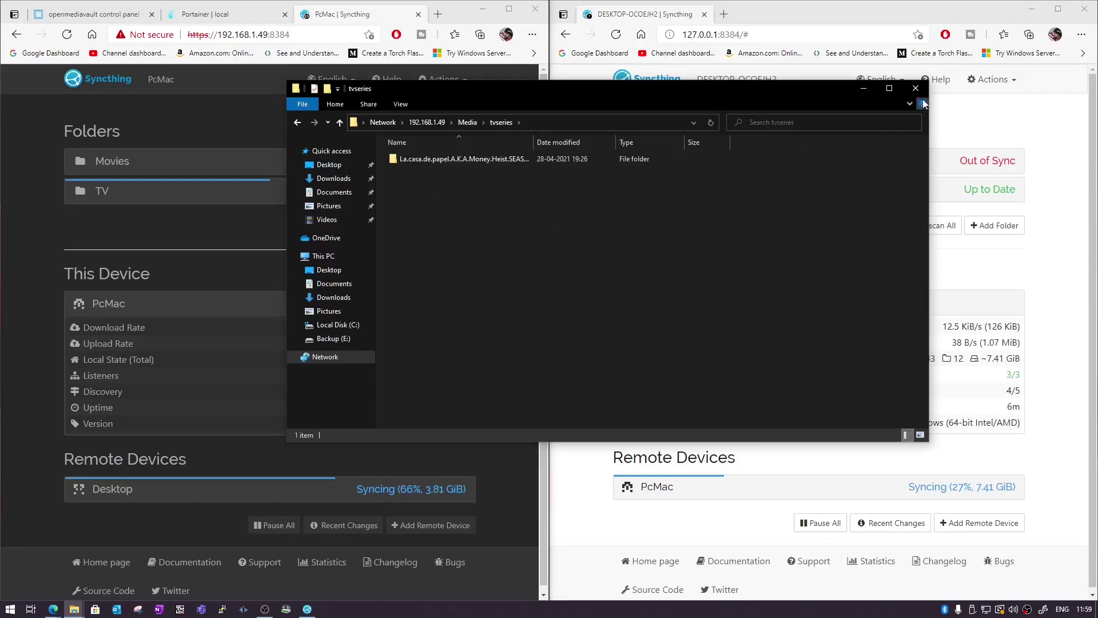
left_click(865, 89)
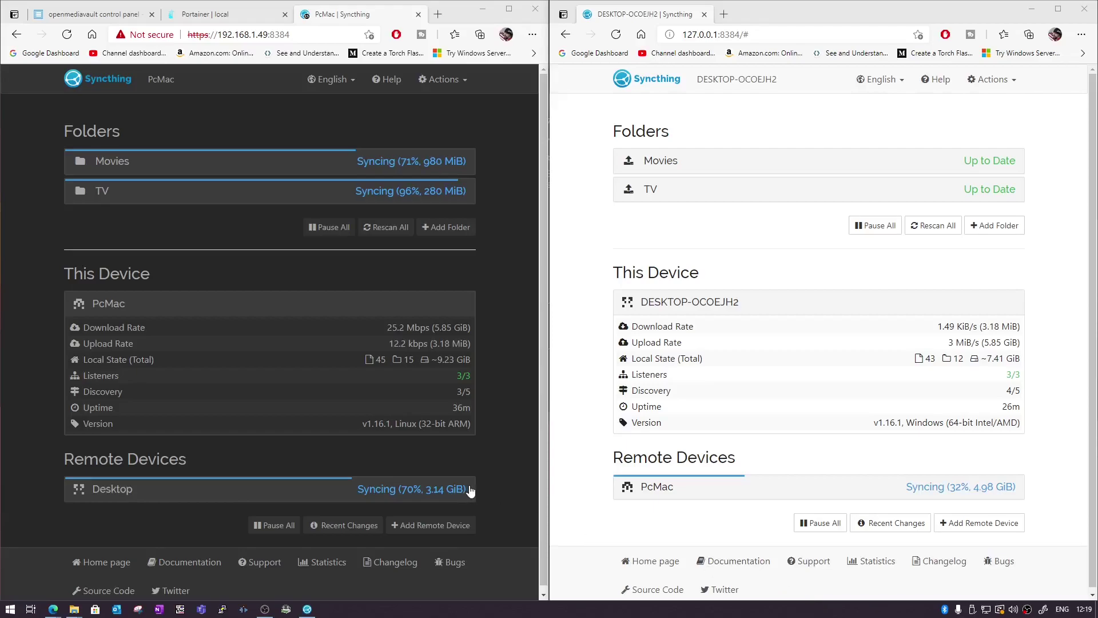
key("super+r")
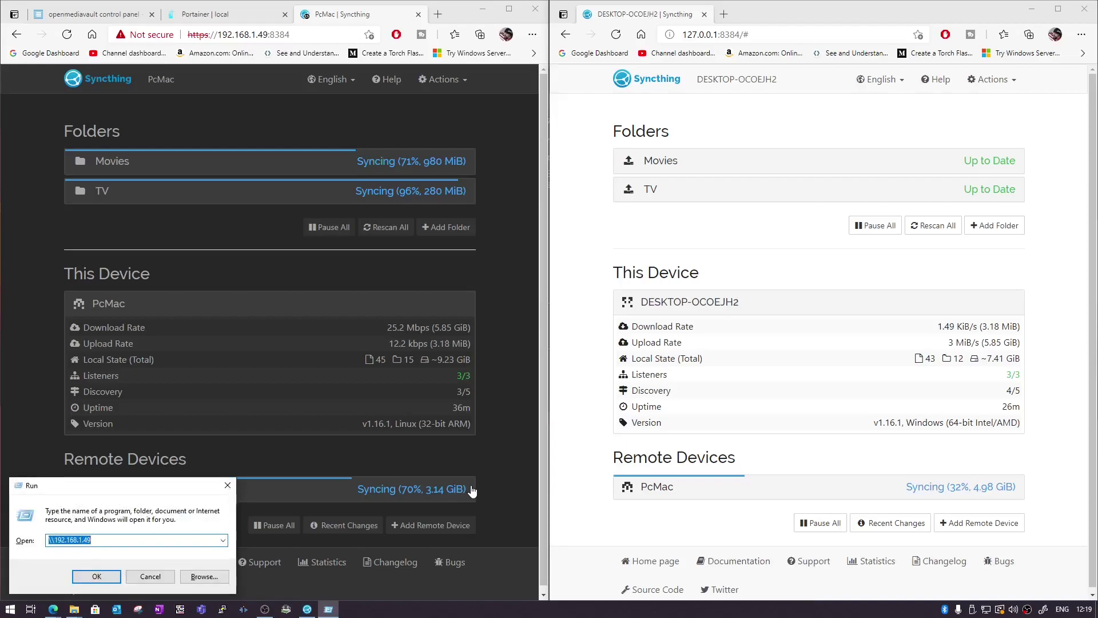
key("Return")
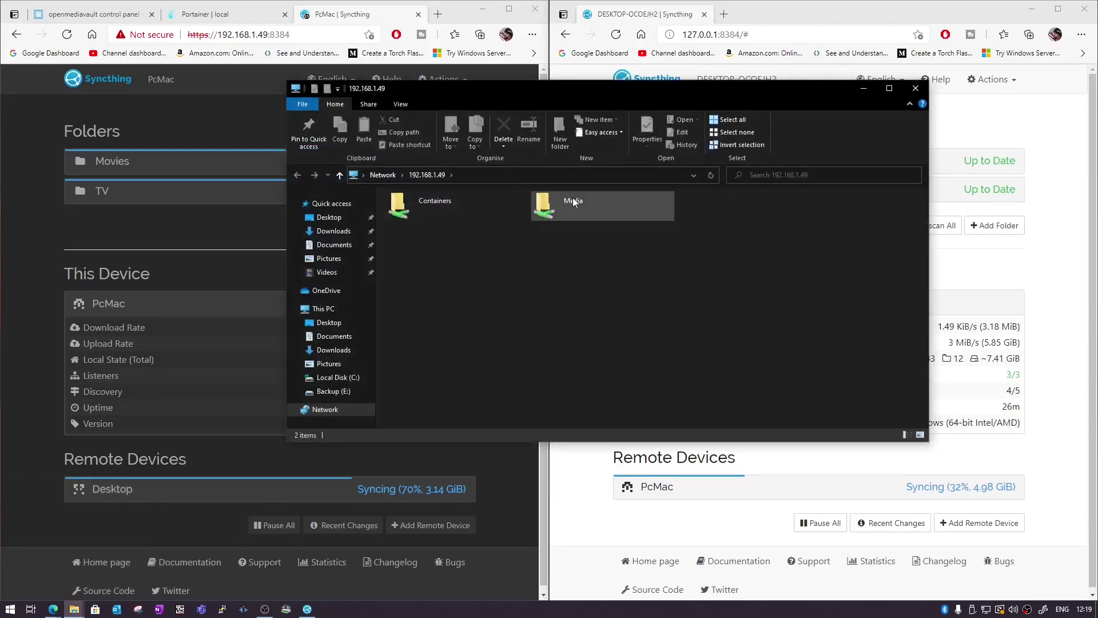
double_click(572, 198)
double_click(415, 225)
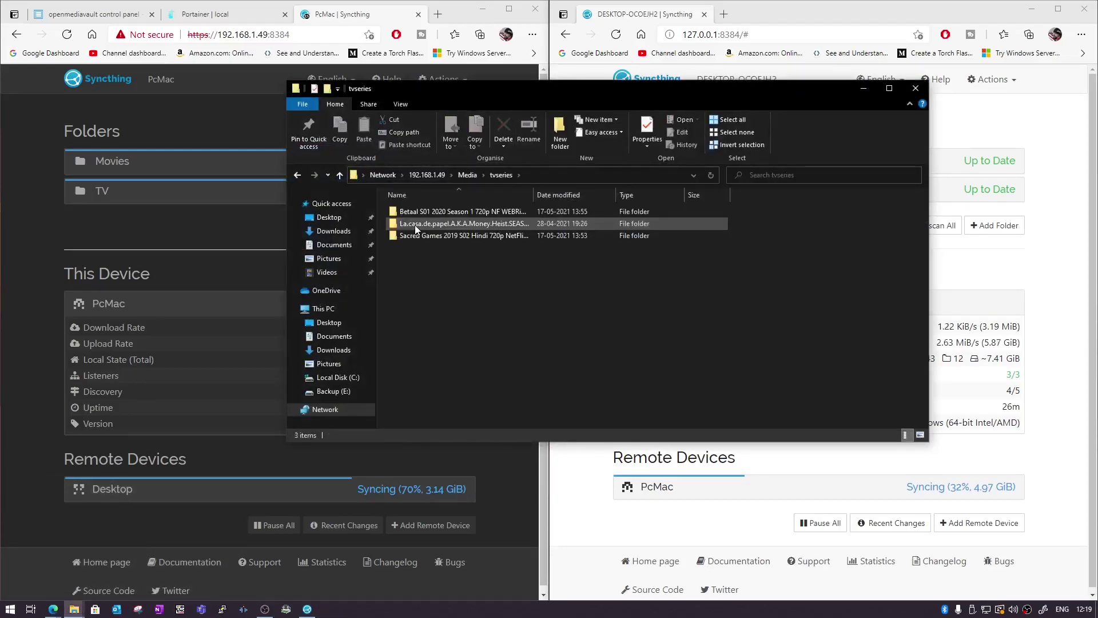
left_click(432, 213)
left_click(431, 233)
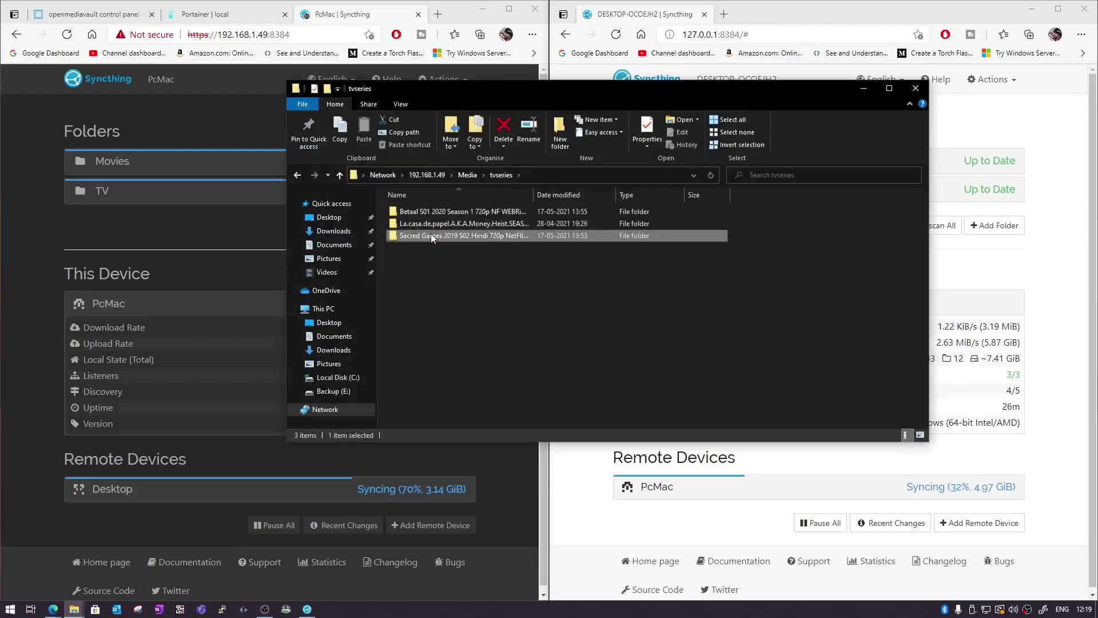
double_click(430, 212)
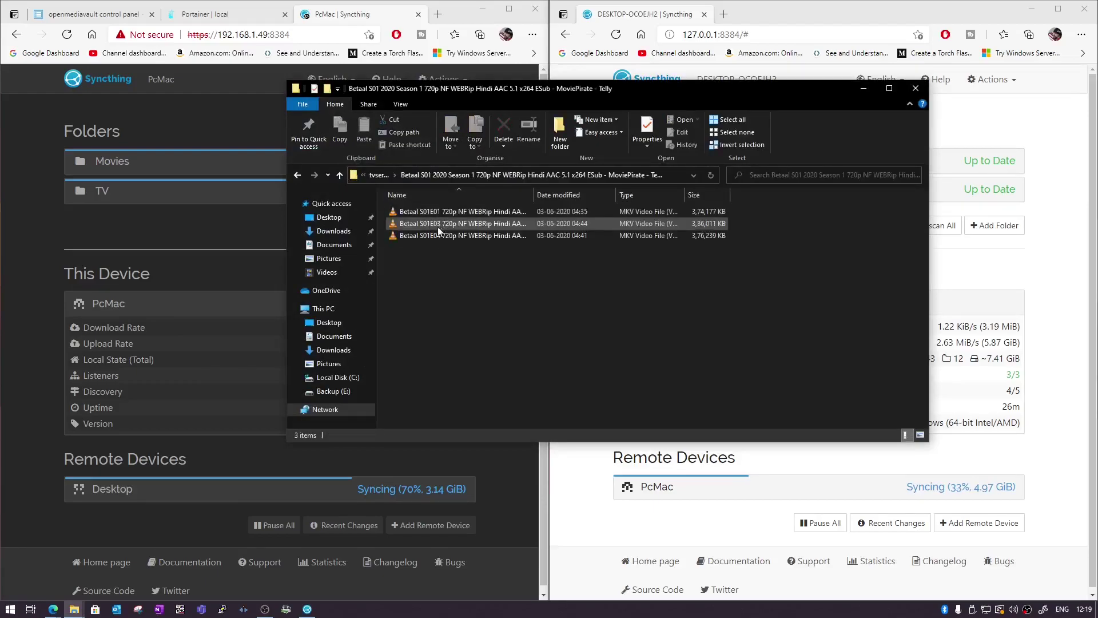
left_click(303, 176)
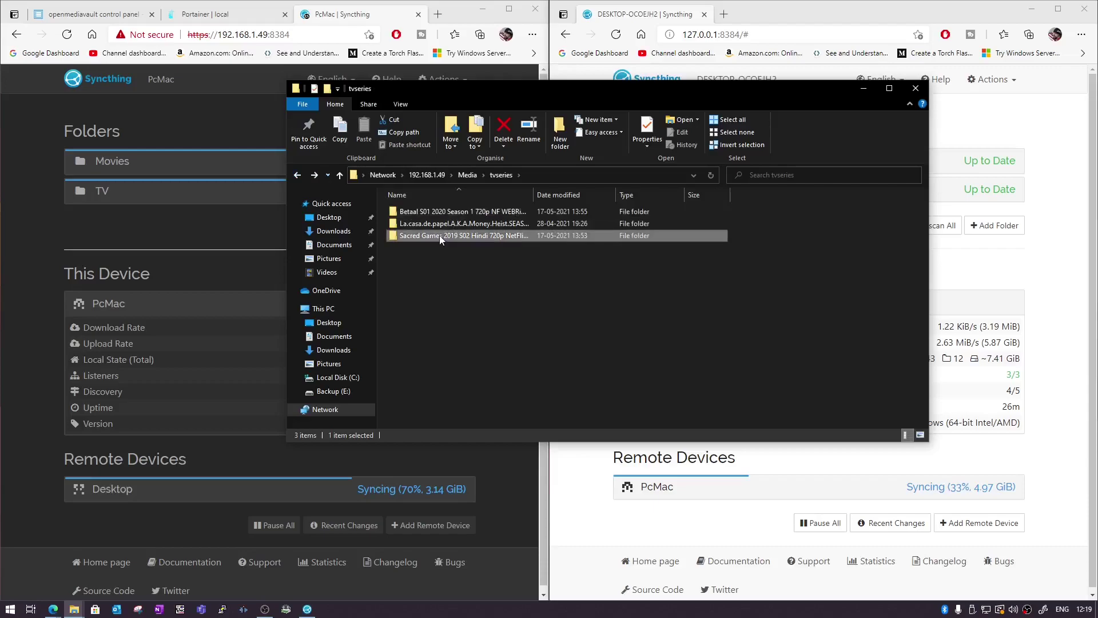
double_click(440, 235)
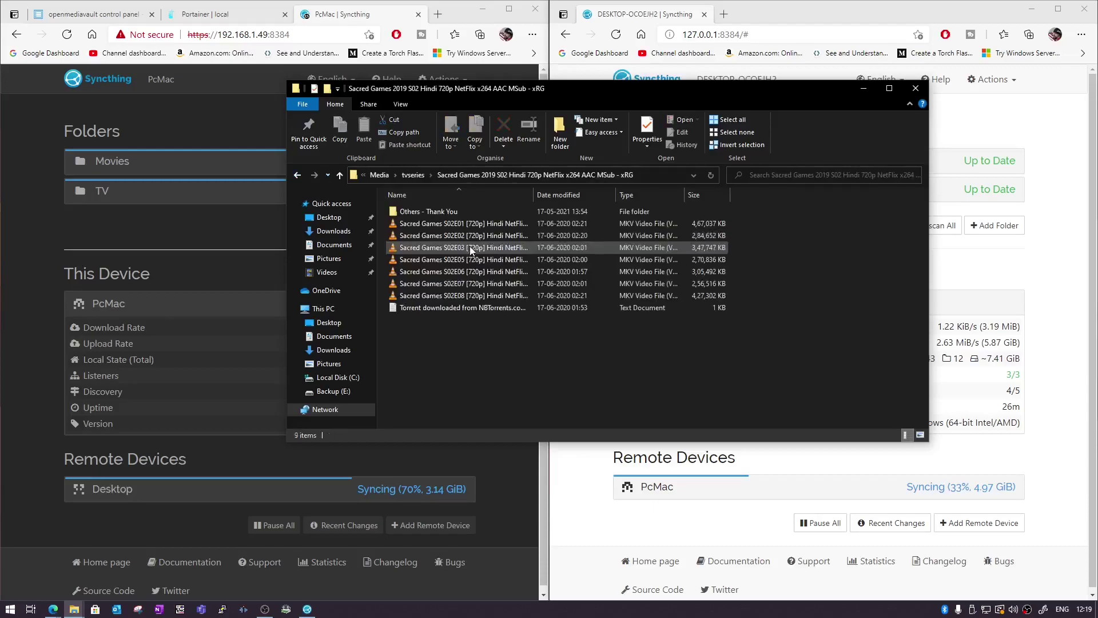
left_click(297, 177)
left_click(297, 176)
double_click(444, 212)
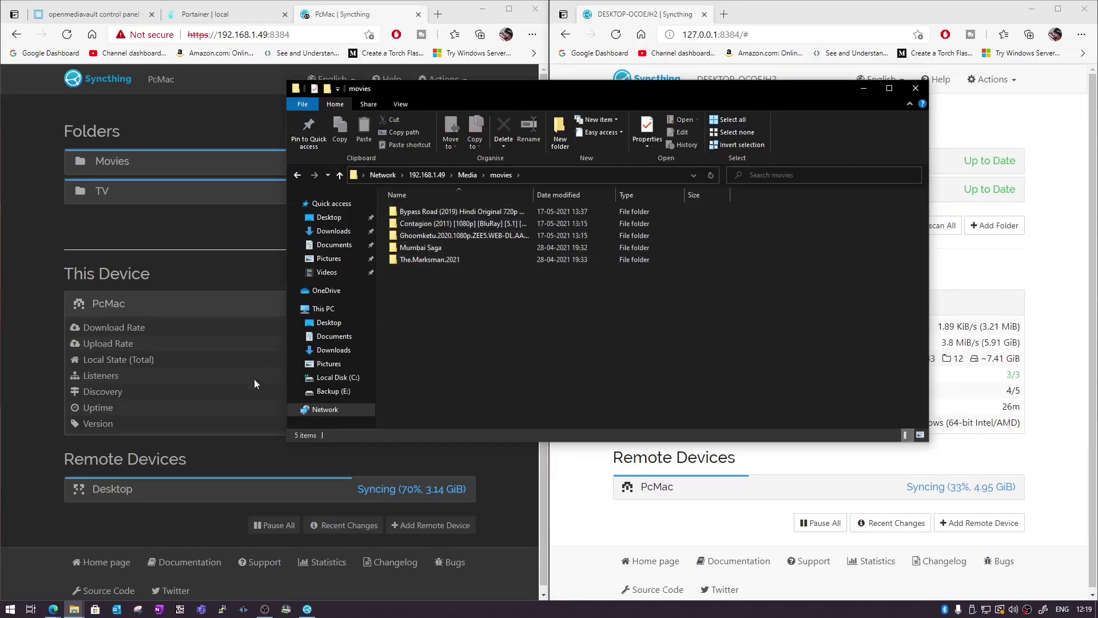
left_click(76, 611)
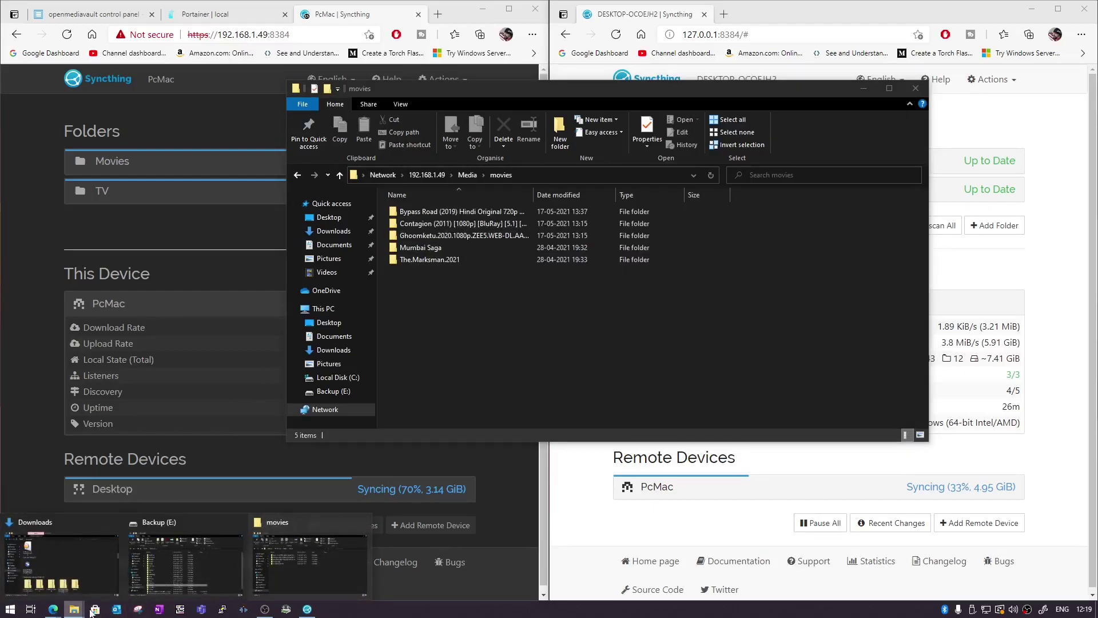
left_click(238, 567)
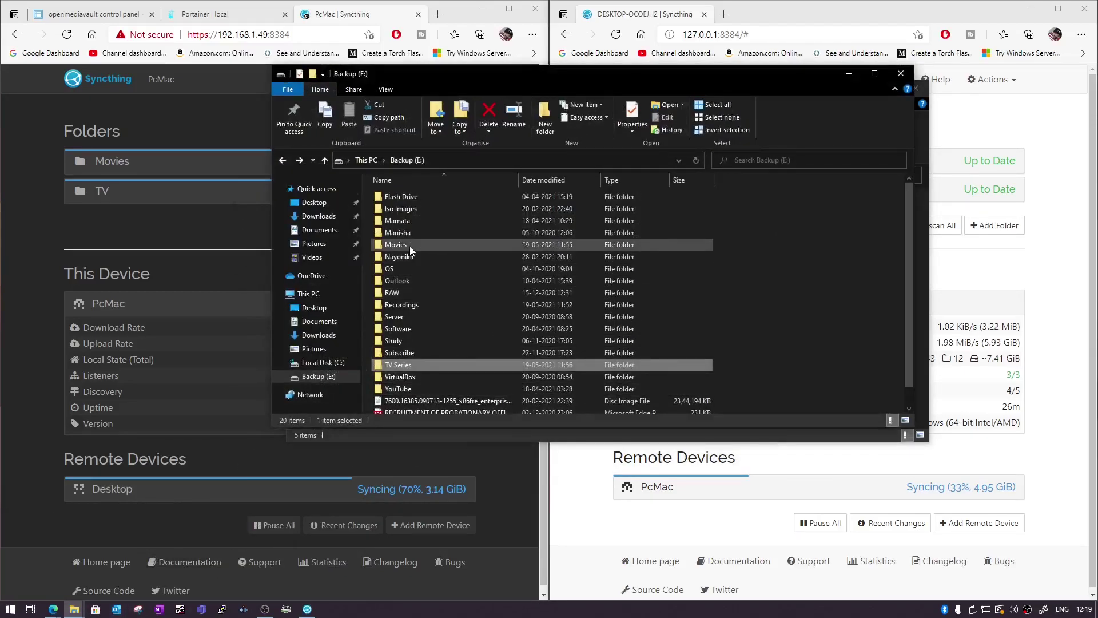
double_click(410, 246)
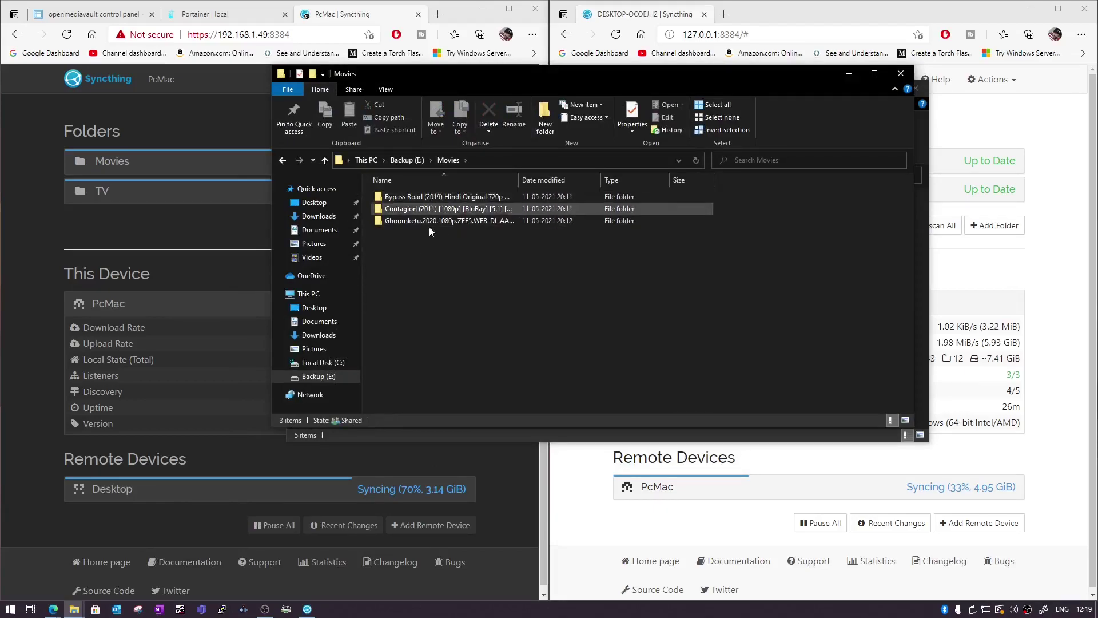
left_click(856, 77)
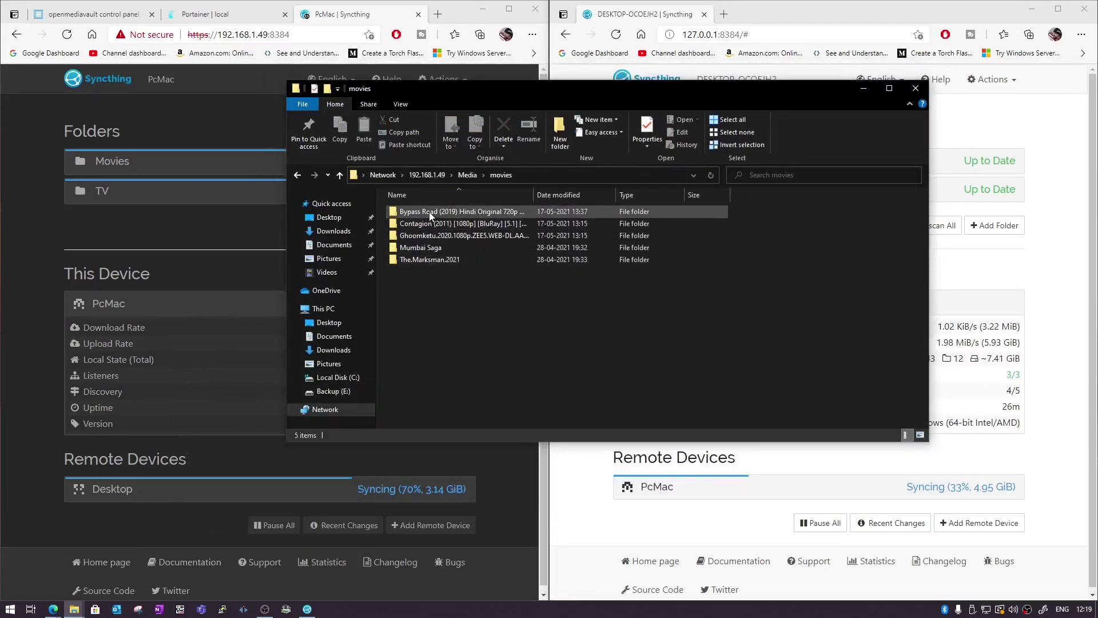
left_click(424, 248)
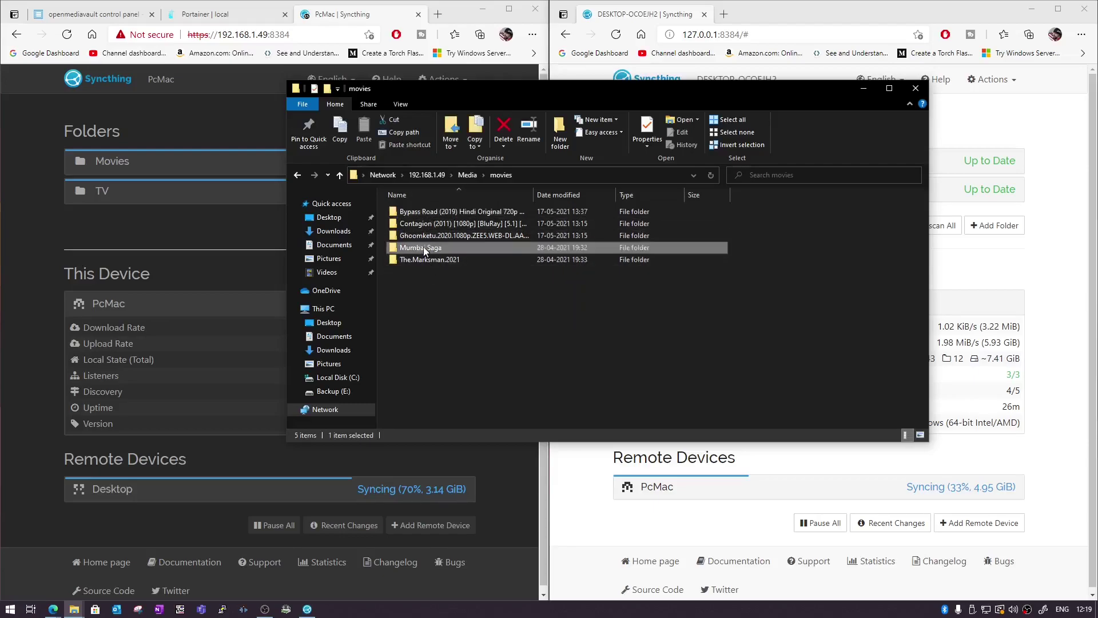
left_click(436, 237)
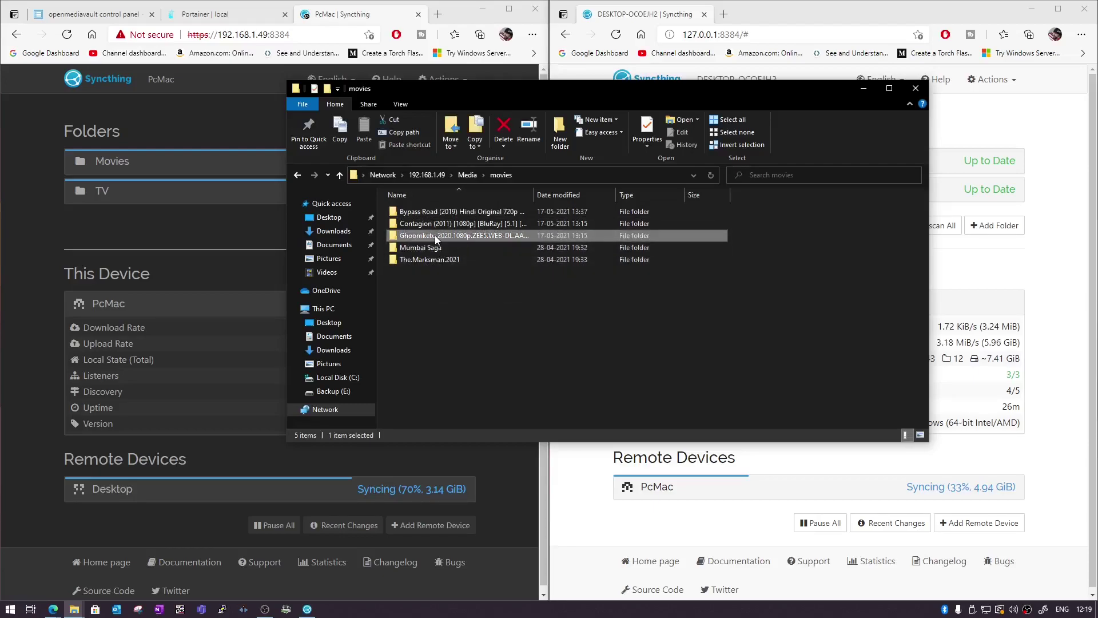
mouse_move(74, 609)
mouse_move(218, 571)
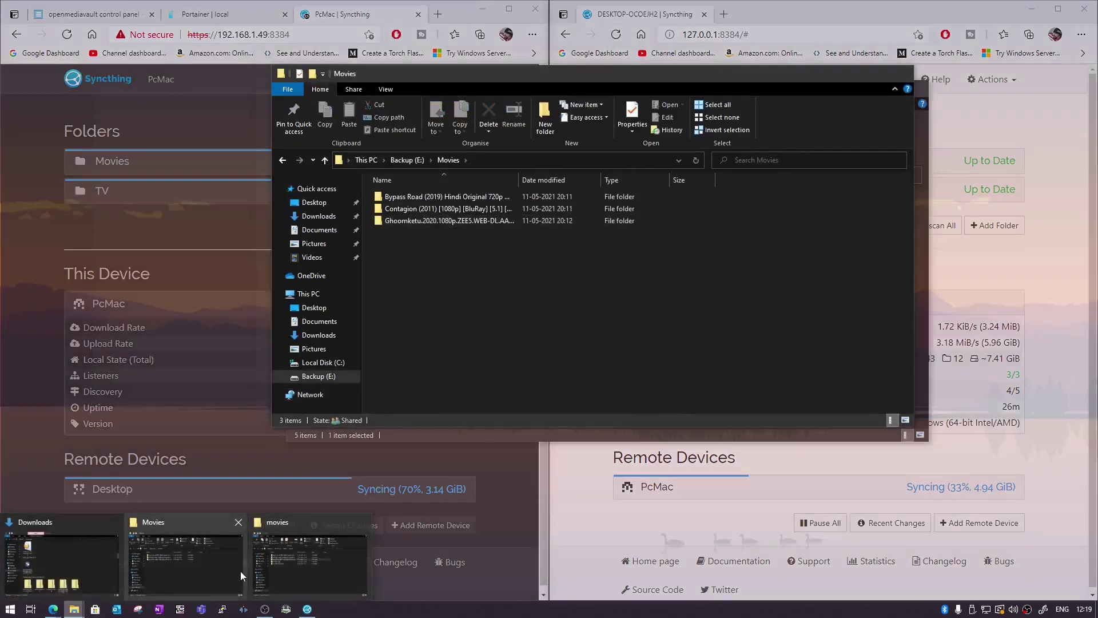
left_click(315, 571)
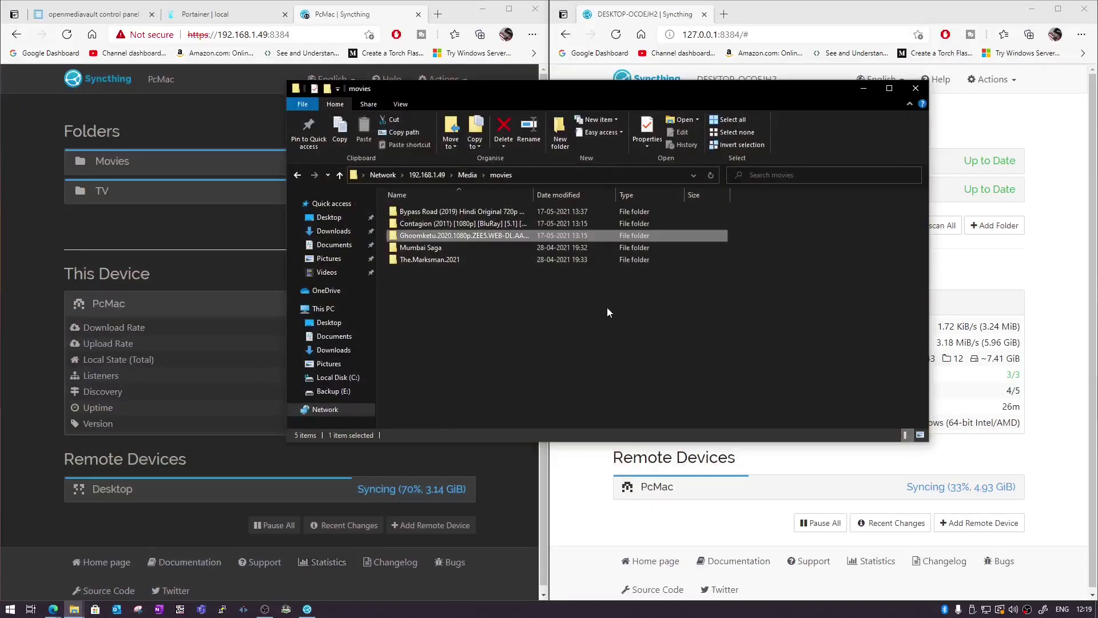
left_click(916, 89)
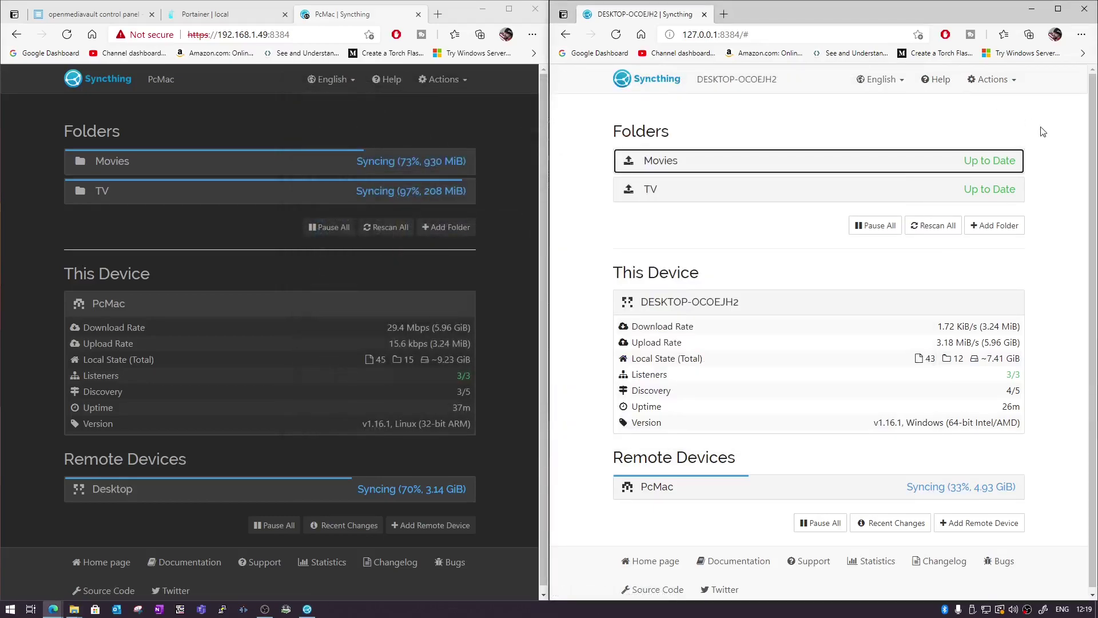